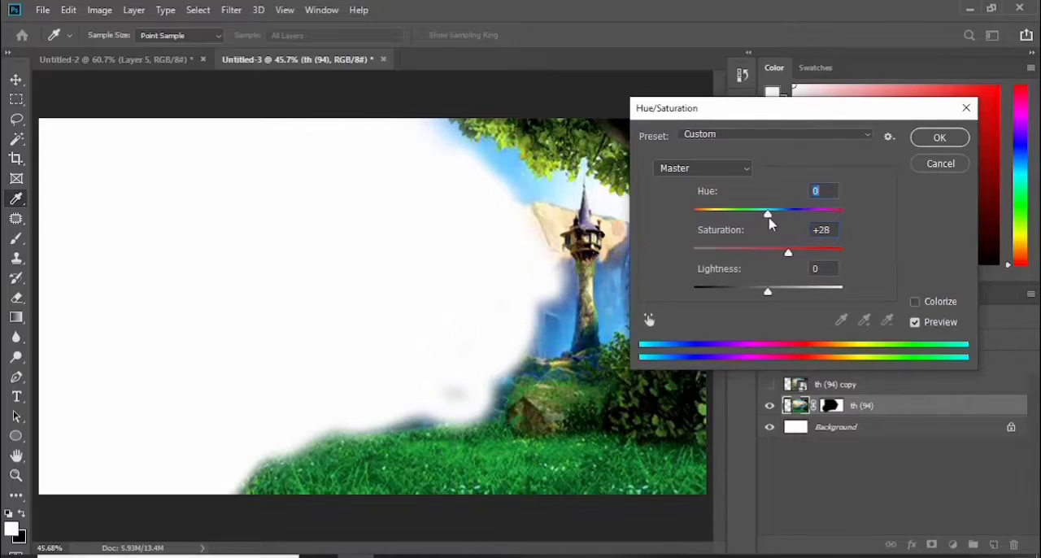
Apply a saturation of +28 to the th (94) layer
click(924, 144)
Show and rasterize the th (94) copy layer, and move the image to the left so it covers that side of the canvas
click(880, 386)
click(769, 384)
key(v)
right_click(882, 381)
click(802, 285)
drag(342, 284, 144, 286)
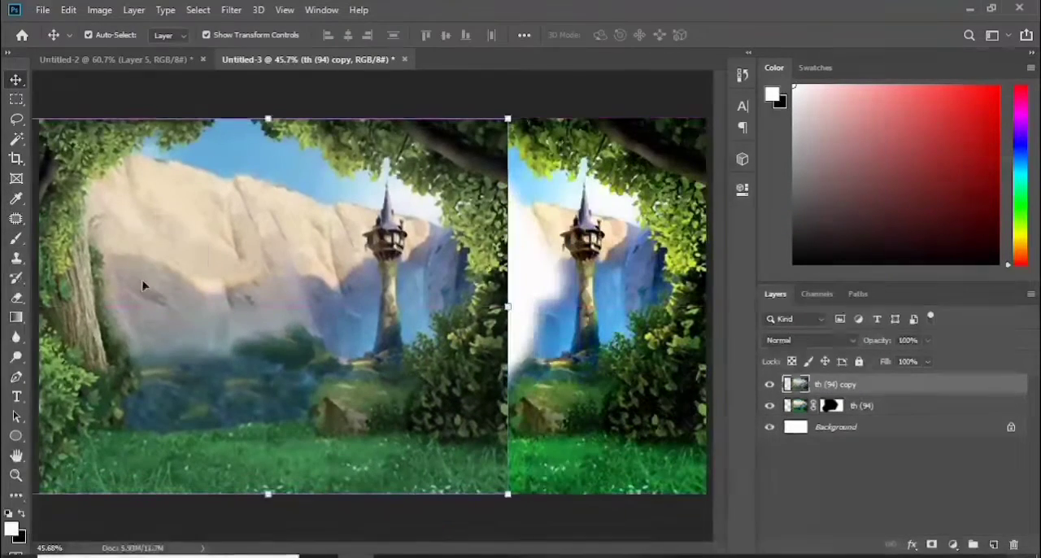
Add a layer mask to th (94) copy and brush away its central and right-hand areas
click(932, 545)
key(b)
mouse_move(474, 177)
mouse_down()
mouse_move(496, 282)
mouse_move(407, 276)
mouse_move(481, 351)
mouse_move(295, 236)
mouse_move(500, 365)
mouse_up()
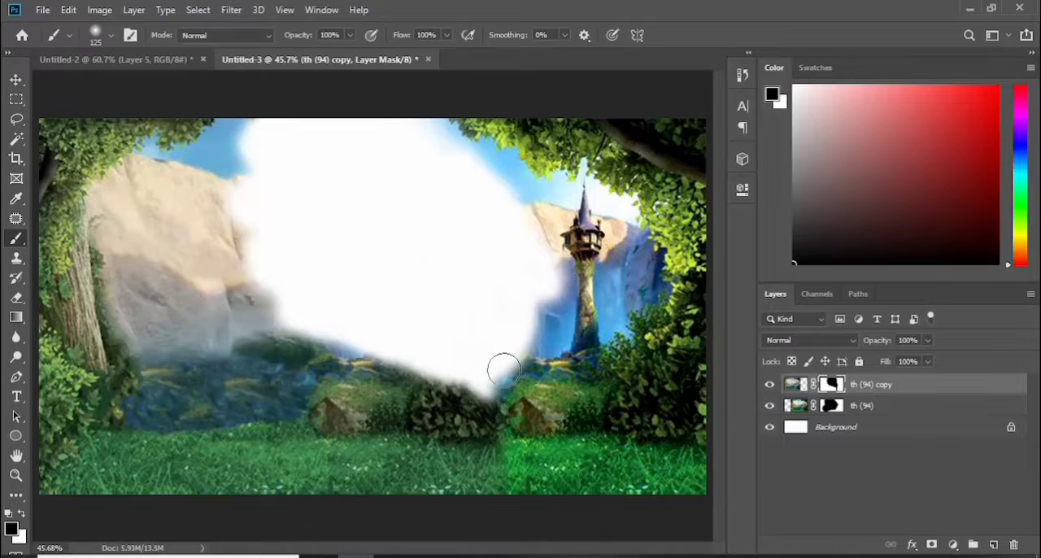
Darken the th (94) copy image with Levels and raise its saturation with Hue/Saturation
key(ctrl+2)
key(ctrl+l)
drag(638, 203, 667, 210)
key(Return)
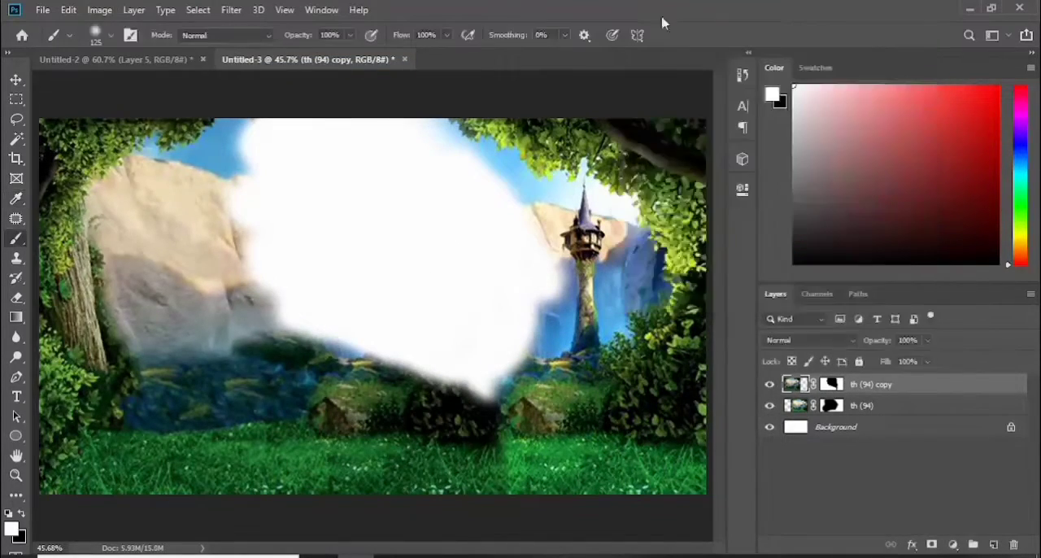
key(ctrl+u)
mouse_move(768, 249)
mouse_down()
mouse_move(809, 256)
mouse_move(795, 256)
mouse_up()
click(937, 140)
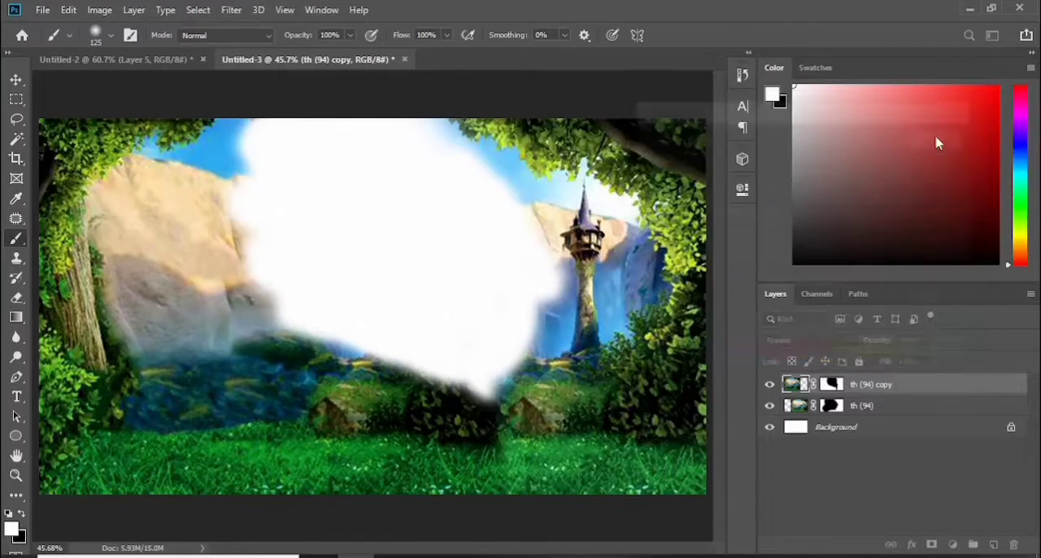
Blend the seam in the grass between the two forest images by painting on the th (94) copy mask
click(831, 384)
mouse_move(509, 486)
mouse_down()
mouse_move(512, 431)
mouse_move(492, 387)
mouse_move(319, 332)
mouse_move(288, 314)
mouse_up()
key(x)
mouse_move(250, 195)
mouse_down()
mouse_move(295, 170)
mouse_move(395, 251)
mouse_up()
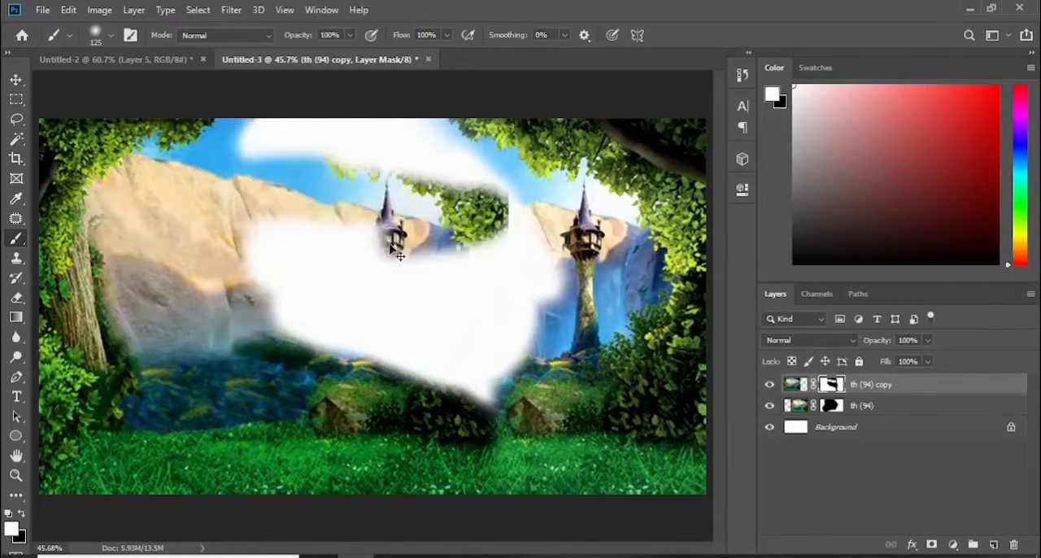
key(ctrl+z)
key(x)
Using a smaller brush, mask out the sky and upper cliff on th (94) copy, and the remaining sky edge on th (94)
key(bracketleft)
key(bracketleft)
key(bracketleft)
key(bracketleft)
key(bracketleft)
mouse_move(250, 141)
mouse_down()
mouse_move(198, 152)
mouse_move(156, 136)
mouse_up()
key(bracketleft)
key(bracketleft)
key(ctrl+z)
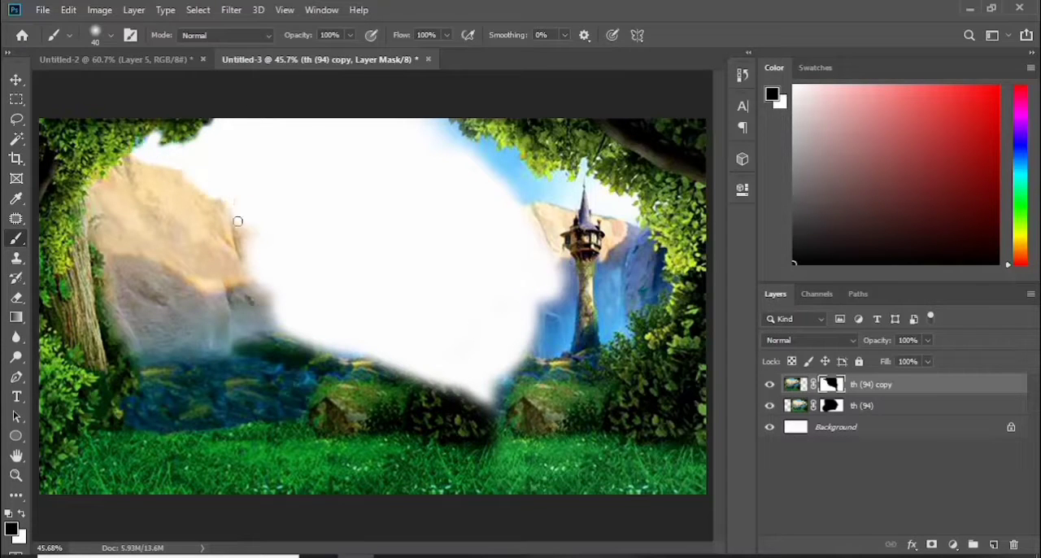
drag(212, 183, 251, 248)
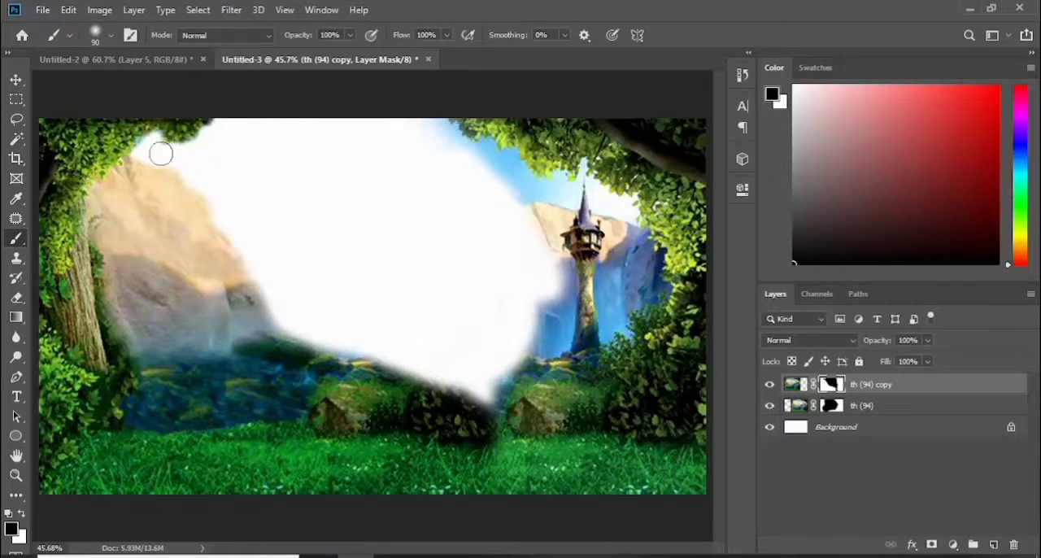
mouse_move(293, 341)
mouse_down()
mouse_move(405, 366)
mouse_move(384, 361)
mouse_up()
click(831, 406)
mouse_move(436, 123)
mouse_down()
mouse_move(500, 161)
mouse_move(538, 253)
mouse_up()
Place the Rapunzel castle wallpaper directly above the Background layer, scaled down in the upper left of the canvas
click(879, 430)
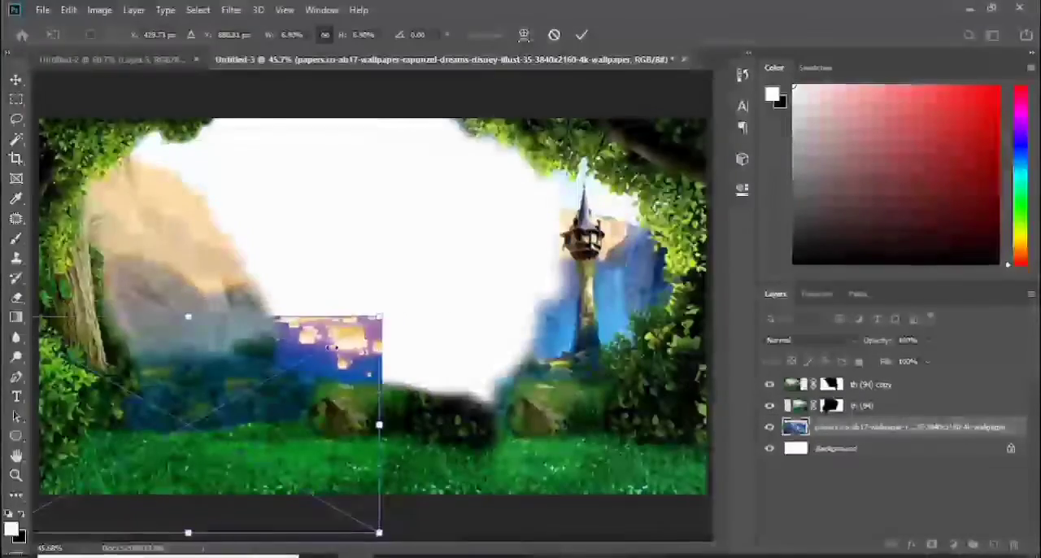
drag(325, 371, 539, 164)
drag(593, 111, 427, 204)
drag(335, 249, 429, 178)
drag(302, 178, 277, 178)
drag(400, 195, 252, 186)
key(Return)
Paint more of the left cliff out of the th (94) copy mask, and enlarge the castle wallpaper to fill that opening
click(831, 383)
mouse_move(140, 150)
mouse_down()
mouse_move(228, 249)
mouse_move(237, 291)
mouse_move(210, 285)
mouse_move(233, 315)
mouse_move(130, 265)
mouse_up()
key(v)
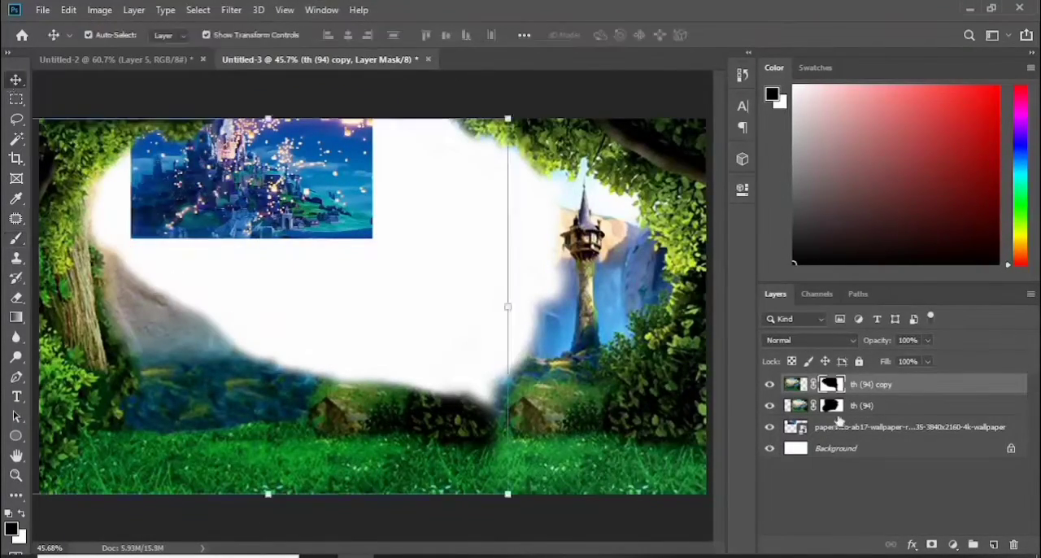
click(840, 425)
drag(131, 170, 90, 171)
mouse_move(250, 199)
mouse_down()
mouse_move(228, 189)
mouse_move(252, 226)
mouse_up()
click(582, 36)
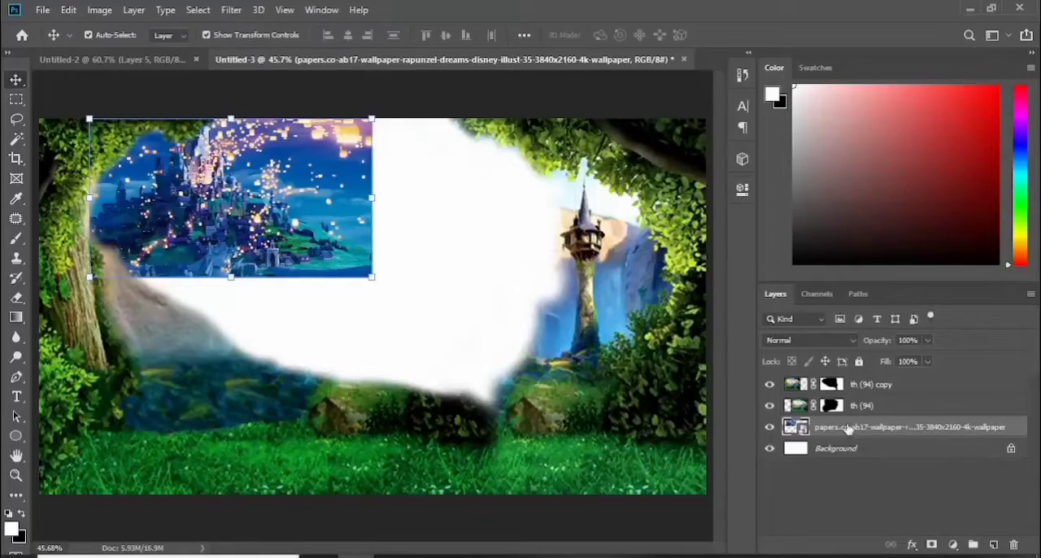
Add a layer mask to the castle wallpaper and soften its right and lower edges with the brush
click(932, 544)
key(b)
mouse_move(387, 132)
mouse_down()
mouse_move(380, 278)
mouse_move(350, 280)
mouse_up()
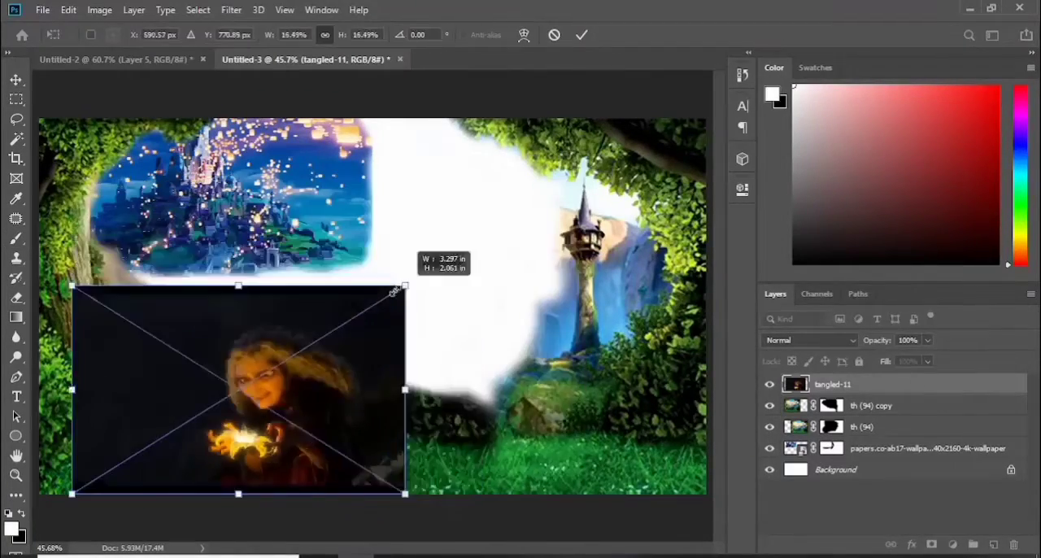
Place the tangled-11 image at 7.36% scale against the canvas's right edge, over the lower bushes
drag(241, 331, 604, 367)
drag(437, 321, 575, 413)
mouse_move(659, 456)
mouse_down()
mouse_move(632, 448)
mouse_move(633, 407)
mouse_up()
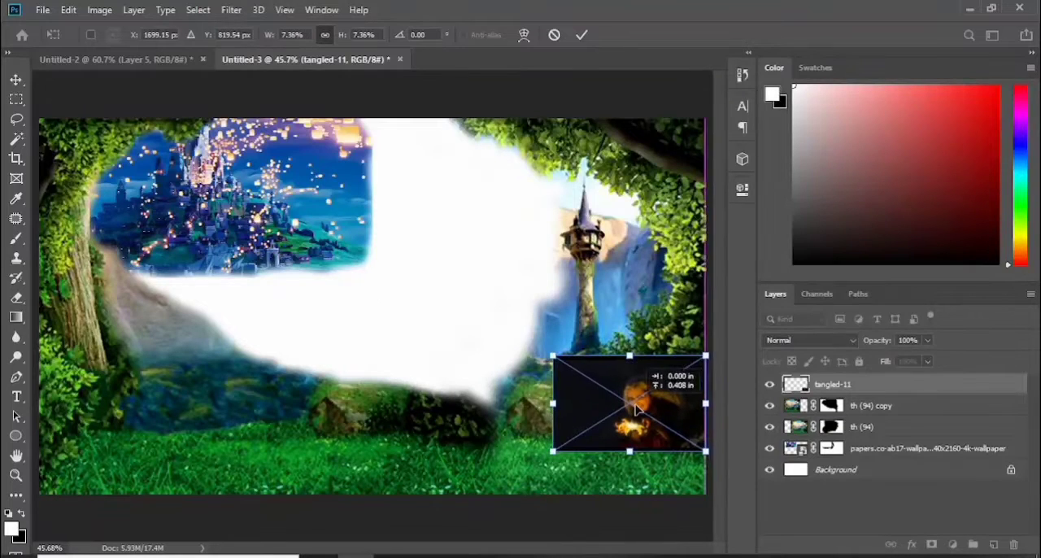
click(582, 35)
Add a layer mask to tangled-11 and roughly paint away the dark background around the witch
click(932, 545)
key(ctrl+plus)
key(ctrl+plus)
key(ctrl+plus)
drag(464, 549, 561, 548)
drag(720, 318, 720, 381)
mouse_move(536, 189)
mouse_down()
mouse_move(239, 268)
mouse_move(282, 379)
mouse_move(336, 419)
mouse_move(317, 424)
mouse_move(472, 420)
mouse_move(544, 213)
mouse_move(426, 188)
mouse_move(316, 411)
mouse_up()
click(111, 35)
click(81, 151)
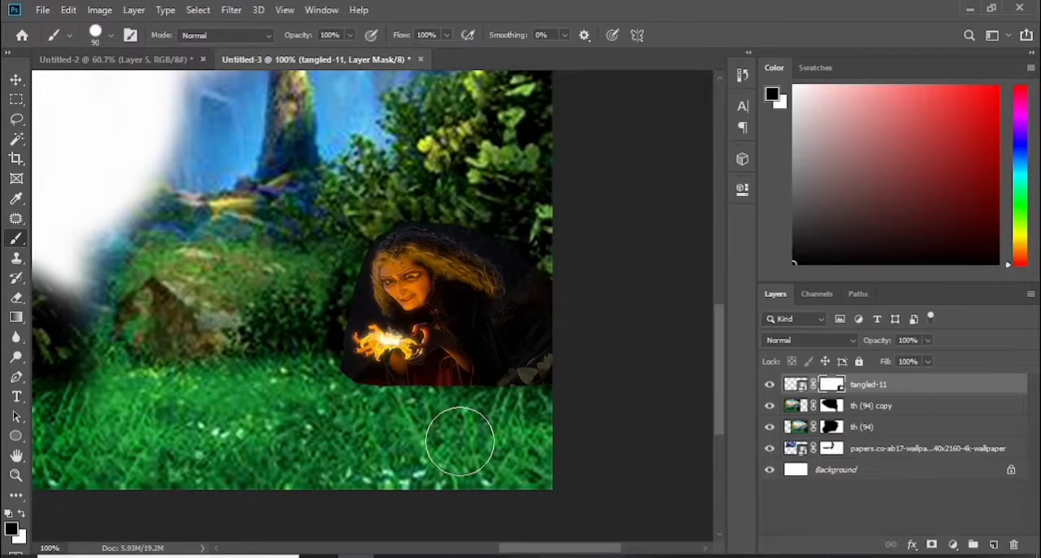
Refine the mask closely around the witch's hood and cloak with a soft 45-pixel brush
click(106, 36)
click(318, 408)
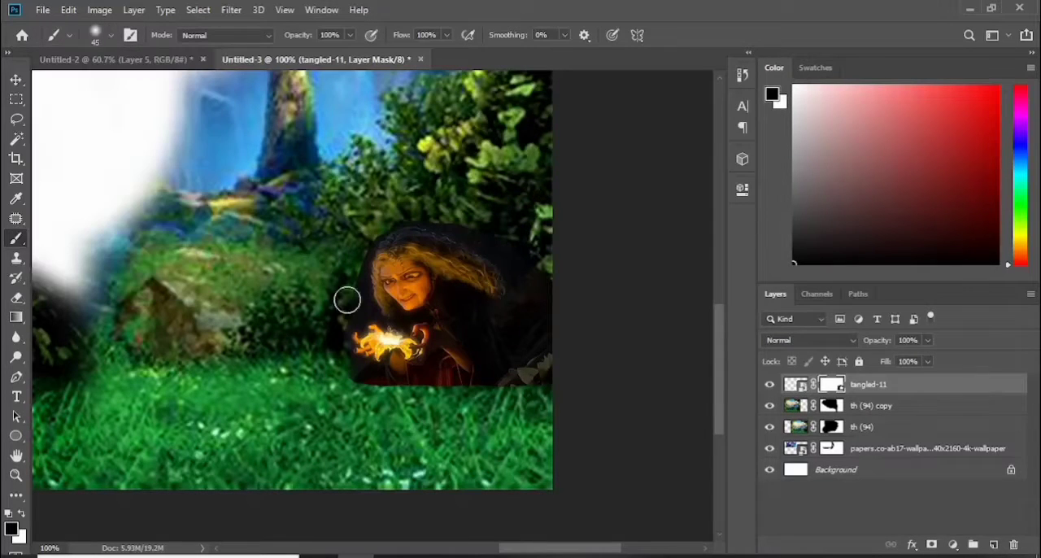
mouse_move(451, 217)
mouse_down()
mouse_move(530, 259)
mouse_move(523, 301)
mouse_up()
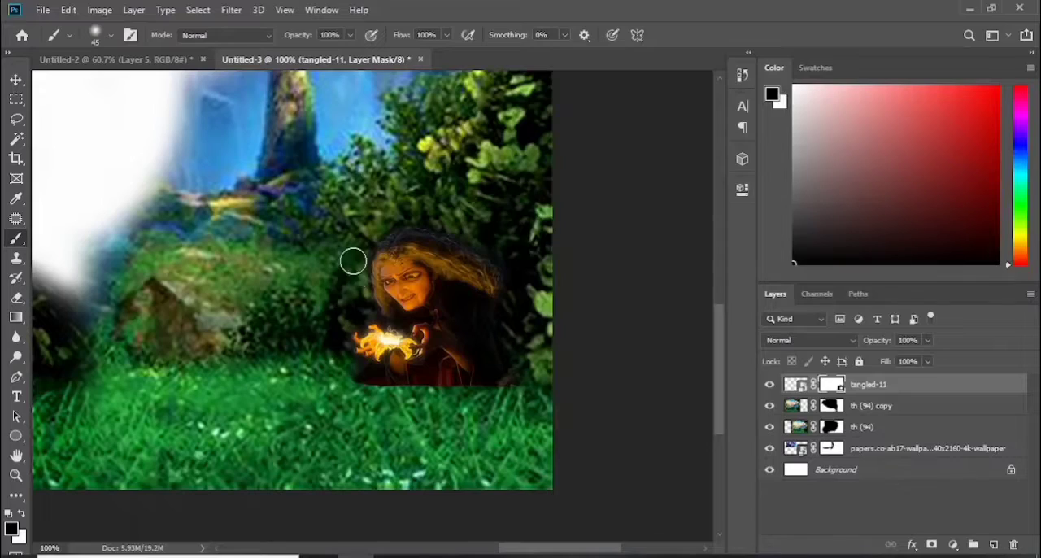
Place the rapunzel+tower image beneath the th (94) layer, hide the castle wallpaper, and shift the tower image down and left
key(v)
key(ctrl+minus)
key(ctrl+minus)
key(ctrl+minus)
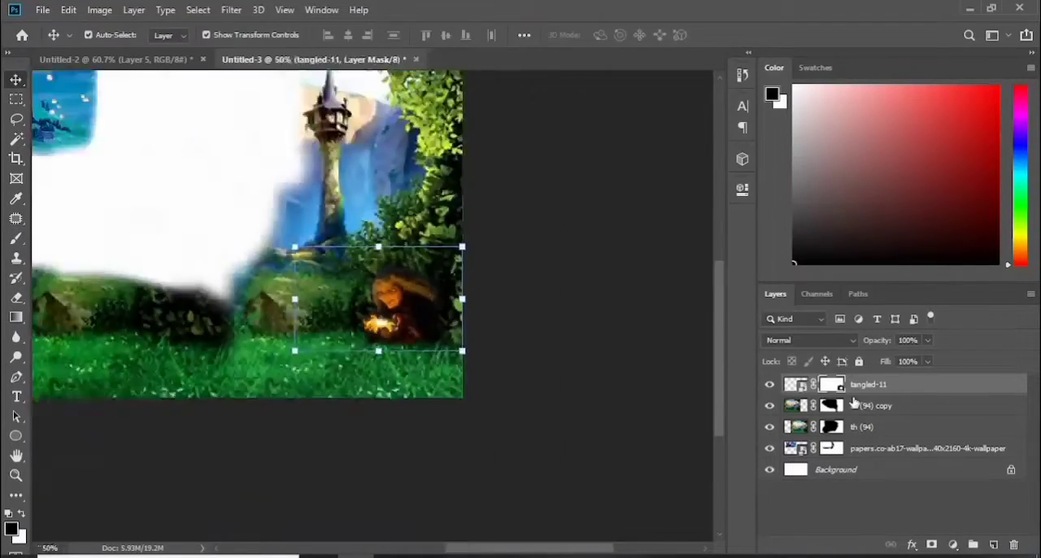
key(ctrl+0)
mouse_move(649, 411)
mouse_down()
mouse_move(666, 354)
mouse_move(647, 398)
mouse_up()
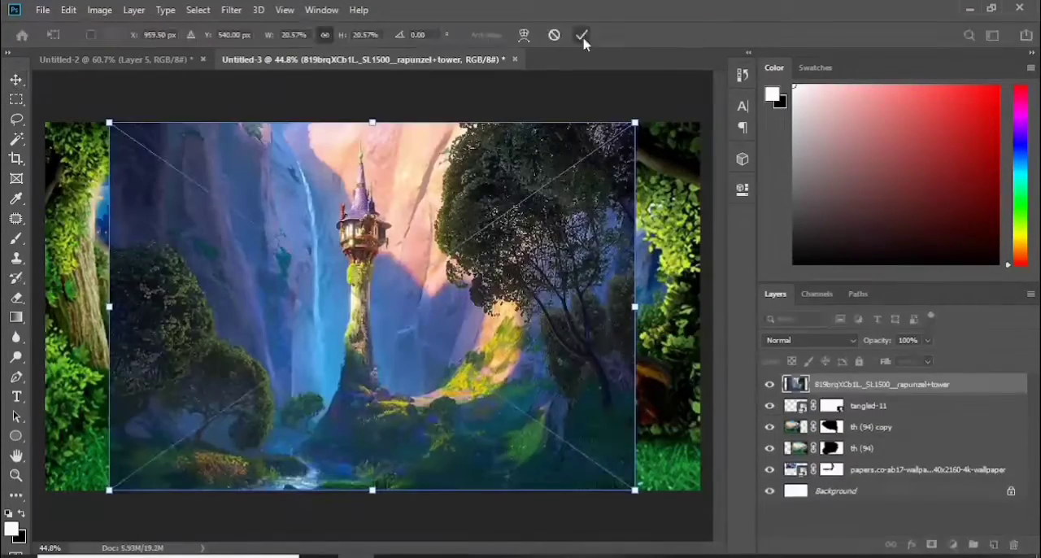
key(Return)
drag(363, 265, 310, 295)
Transform the rapunzel+tower image to 20.57% width and 15.89% height, positioning its tower in the upper left opening
key(ctrl+t)
right_click(316, 226)
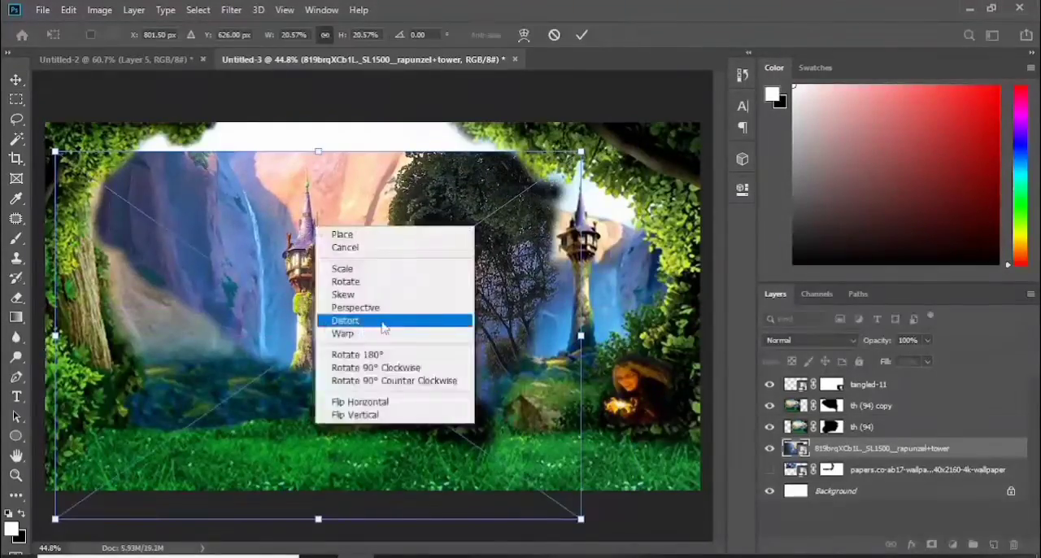
click(383, 322)
drag(318, 151, 318, 255)
key(ctrl+z)
drag(337, 318, 317, 290)
drag(297, 490, 298, 419)
mouse_move(291, 273)
mouse_down()
mouse_move(330, 273)
mouse_move(310, 274)
mouse_up()
drag(316, 124, 325, 143)
drag(313, 246, 294, 235)
drag(306, 130, 298, 123)
drag(290, 254, 233, 243)
key(Return)
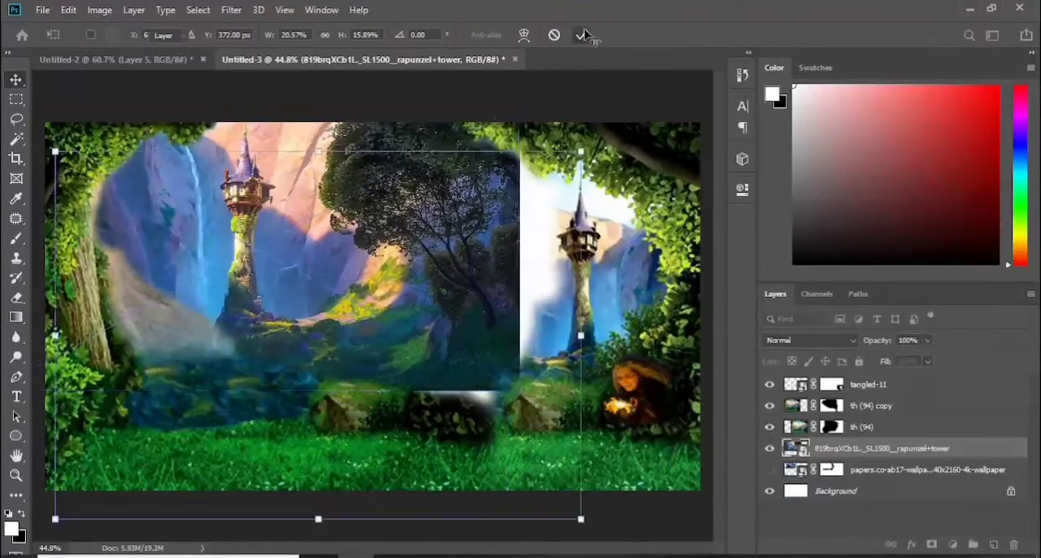
Mask out the dark tree on the rapunzel+tower layer, and paint the leftover left cliff out of the th (94) copy mask
click(931, 544)
click(16, 237)
mouse_move(409, 293)
mouse_down()
mouse_move(398, 212)
mouse_move(477, 249)
mouse_move(451, 375)
mouse_move(451, 300)
mouse_move(367, 340)
mouse_up()
click(831, 405)
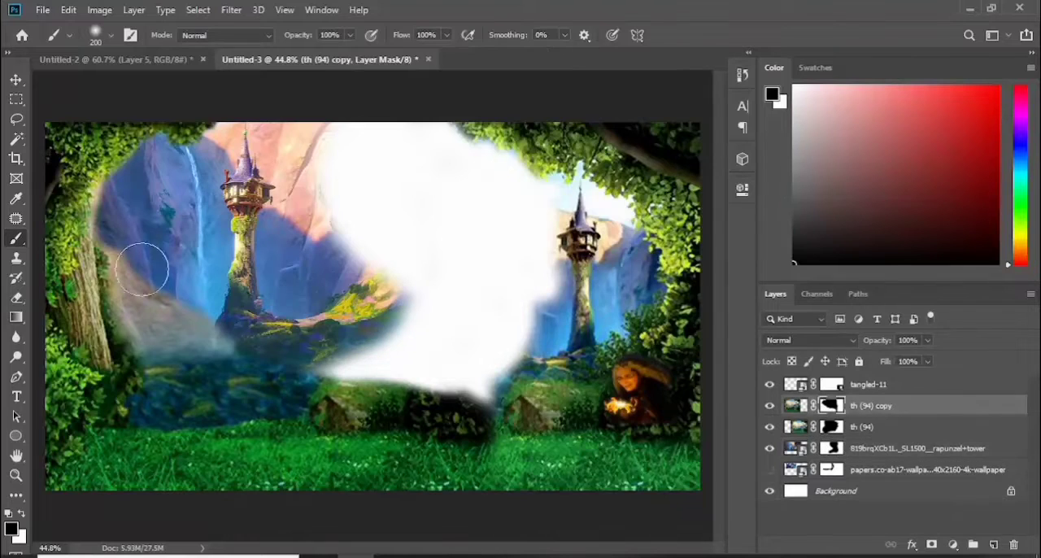
mouse_move(143, 269)
mouse_down()
mouse_move(149, 298)
mouse_move(182, 331)
mouse_up()
Paint the right-hand tower and cliffs out of the th (94) mask, using a smaller brush along the foliage
click(831, 427)
mouse_move(581, 211)
mouse_down()
mouse_move(576, 283)
mouse_move(534, 335)
mouse_up()
key(bracketleft)
key(bracketleft)
key(bracketleft)
key(bracketleft)
key(bracketleft)
mouse_move(631, 236)
mouse_down()
mouse_move(644, 271)
mouse_move(540, 337)
mouse_move(574, 333)
mouse_move(511, 364)
mouse_up()
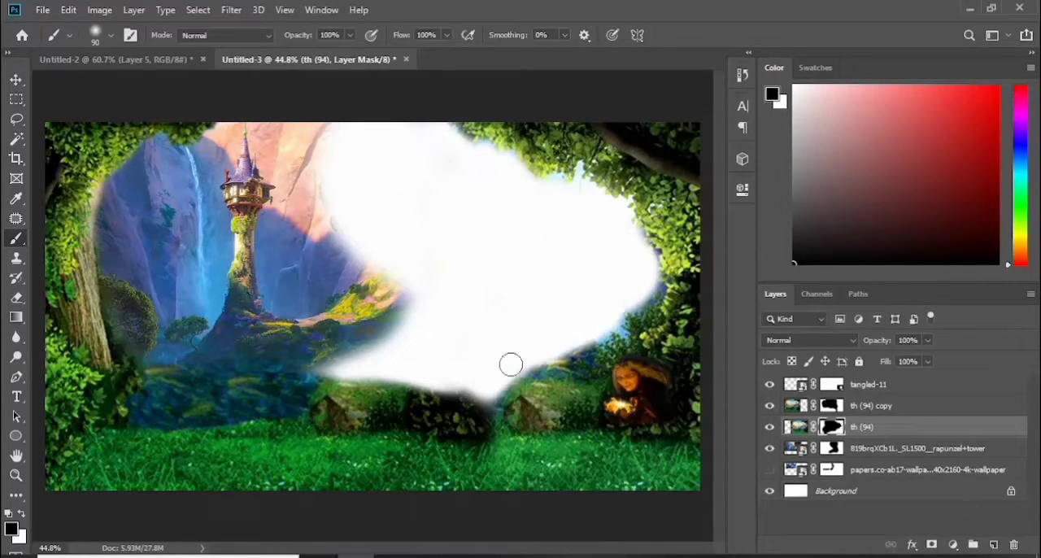
Show the castle wallpaper layer, move it to the upper right opening and scale it to span up to the foliage
click(798, 427)
click(770, 470)
key(v)
drag(359, 185, 605, 185)
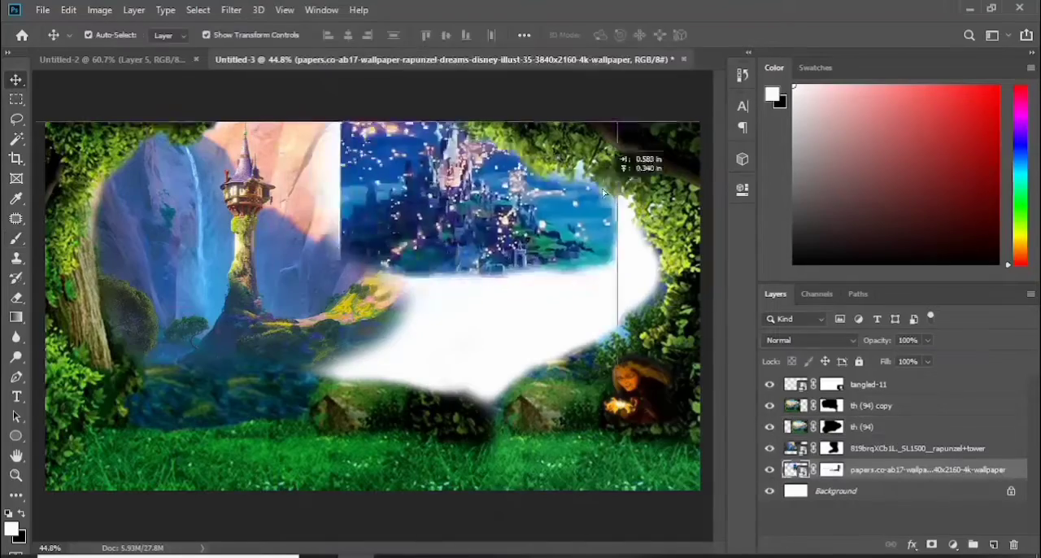
drag(619, 272, 655, 293)
mouse_move(503, 213)
mouse_down()
mouse_move(523, 203)
mouse_move(509, 220)
mouse_up()
drag(348, 210, 314, 210)
mouse_move(463, 230)
mouse_down()
mouse_move(472, 201)
mouse_move(474, 226)
mouse_up()
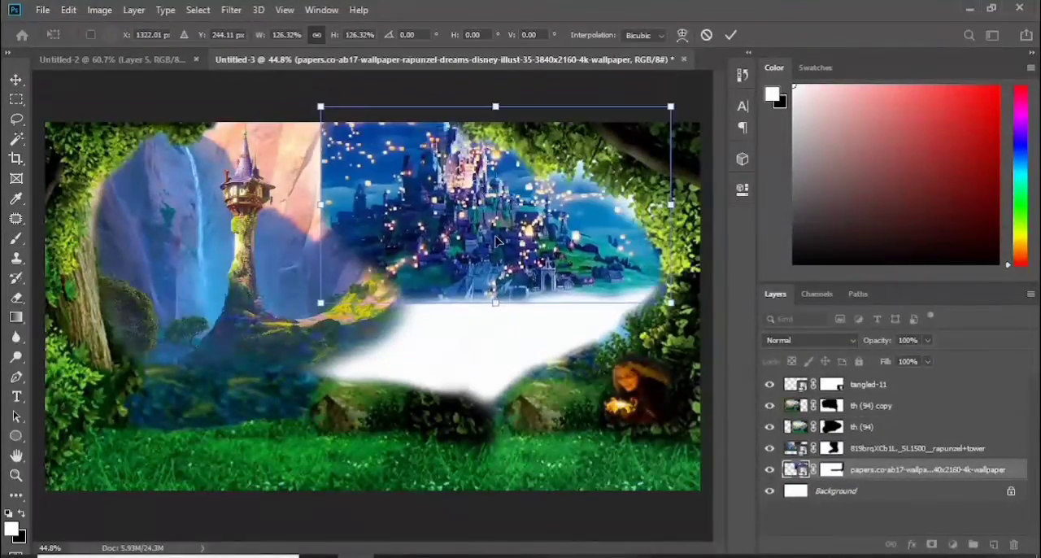
drag(495, 304, 495, 270)
drag(499, 207, 522, 207)
key(Return)
Retouch the rapunzel+tower mask with the brush, bringing back more of the hillside beside the white gap
click(830, 448)
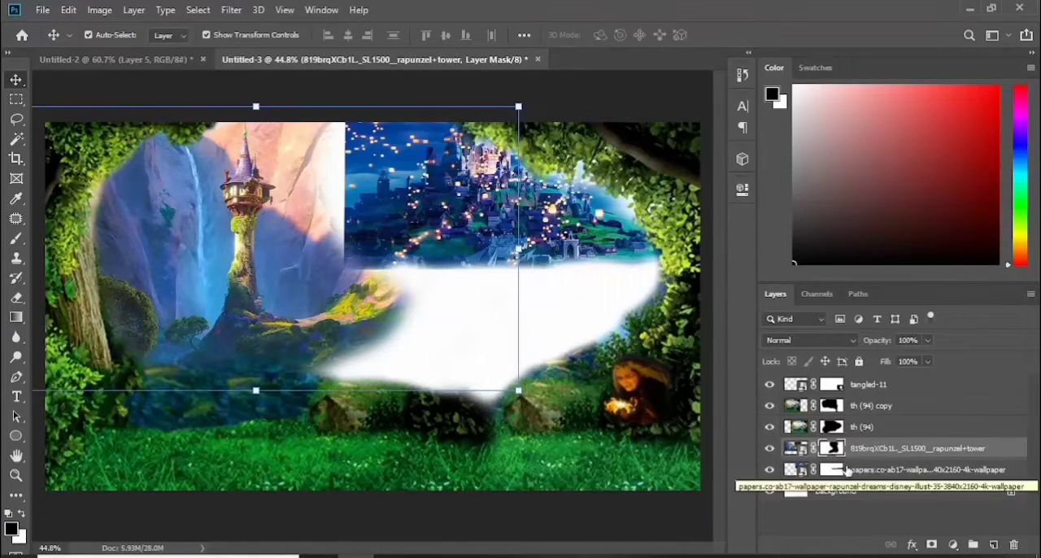
click(18, 239)
key(x)
key(x)
mouse_move(326, 135)
mouse_down()
mouse_move(341, 204)
mouse_move(390, 293)
mouse_move(462, 304)
mouse_move(344, 233)
mouse_move(350, 163)
mouse_move(494, 312)
mouse_move(469, 404)
mouse_up()
key(x)
mouse_move(378, 420)
mouse_down()
mouse_move(376, 411)
mouse_move(428, 413)
mouse_move(411, 413)
mouse_up()
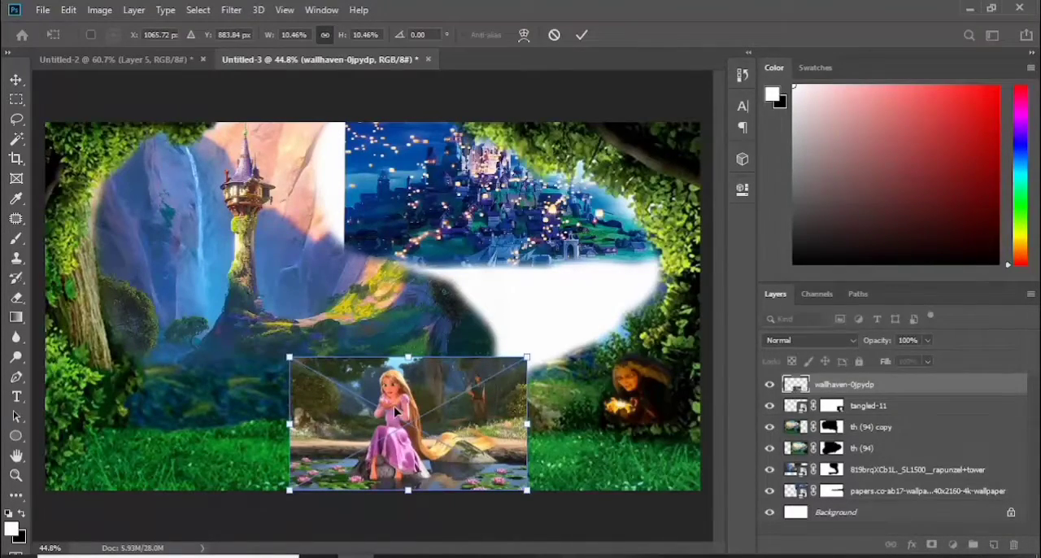
Place the wallhaven-0jpydp image of seated Rapunzel at the lower centre, add a layer mask and brush away its edges
drag(424, 358, 423, 315)
click(582, 35)
click(932, 544)
drag(281, 481, 421, 540)
click(316, 335)
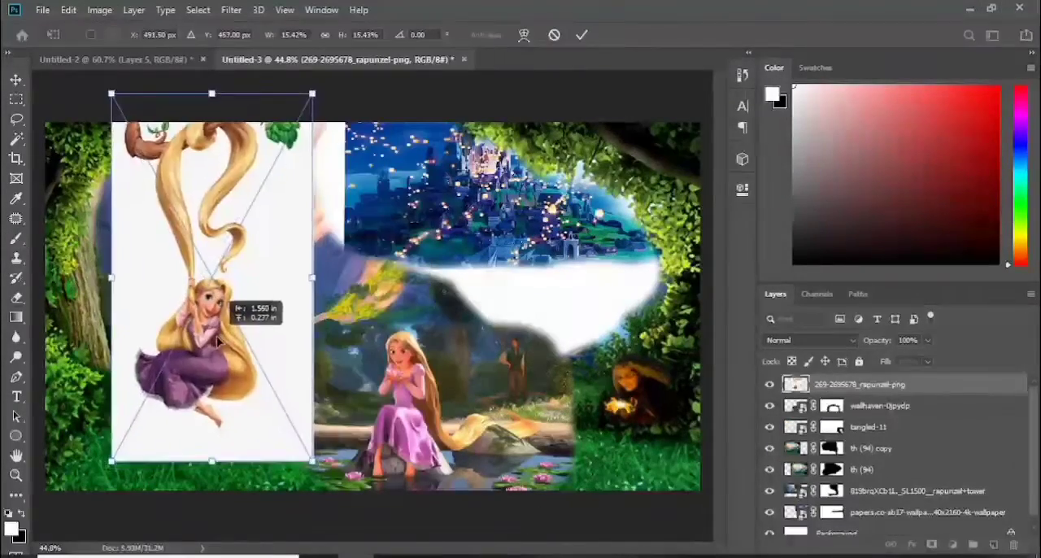
drag(233, 279, 216, 346)
click(583, 35)
Select the white background of the long-haired Rapunzel image with the Magic Wand, delete it and deselect
click(16, 139)
click(203, 264)
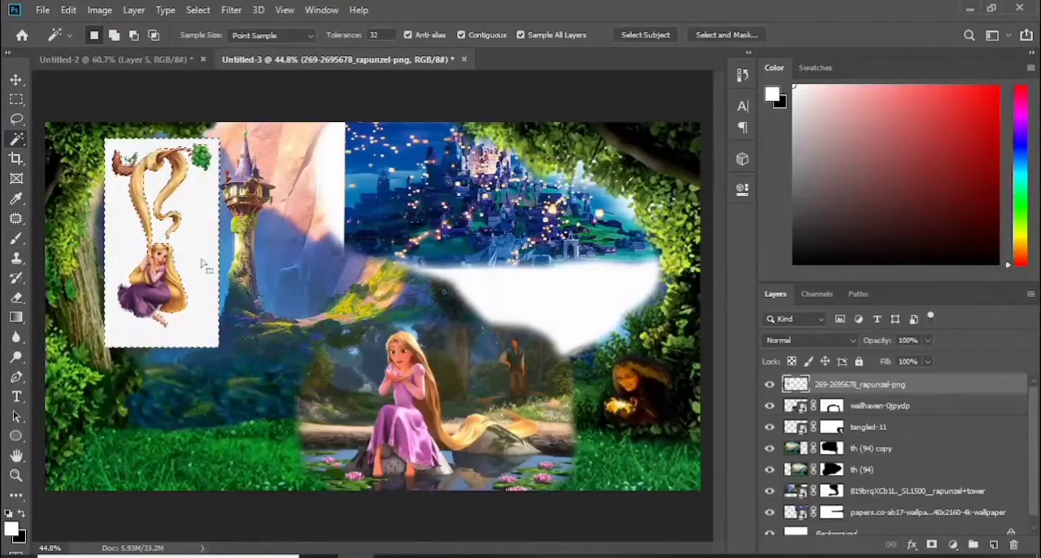
key(Delete)
key(ctrl+d)
Position the cut-out Rapunzel beside the left tree and reorder her layer beneath th (94) copy
click(16, 79)
drag(139, 197, 132, 204)
drag(858, 384, 857, 458)
mouse_move(130, 199)
mouse_down()
mouse_move(134, 155)
mouse_move(130, 192)
mouse_up()
Enlarge the rapunzel+tower image to 115.30% and reposition it so the tower stands to the right of the waterfall
click(932, 390)
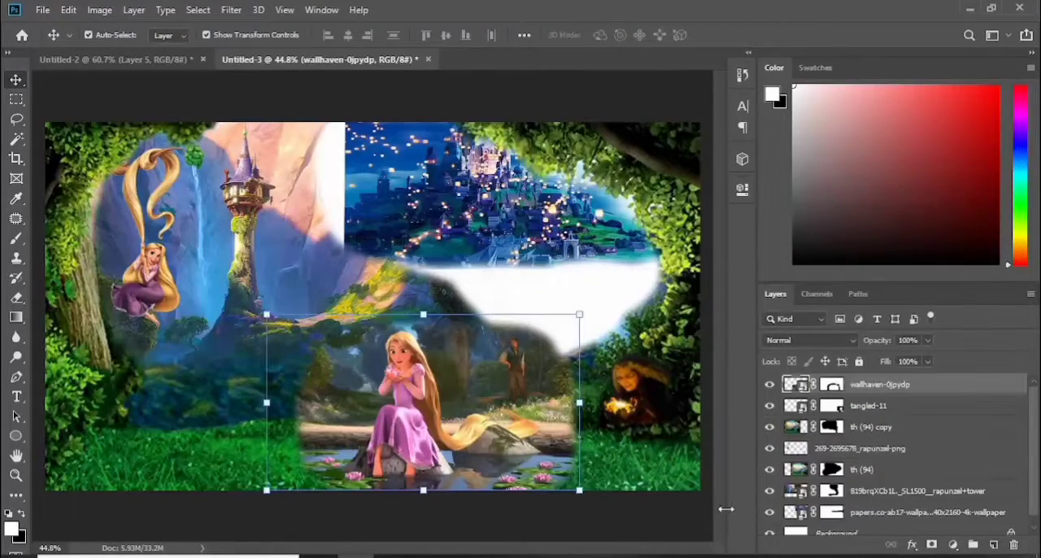
click(334, 255)
drag(517, 391, 597, 435)
mouse_move(279, 213)
mouse_down()
mouse_move(251, 225)
mouse_move(268, 230)
mouse_up()
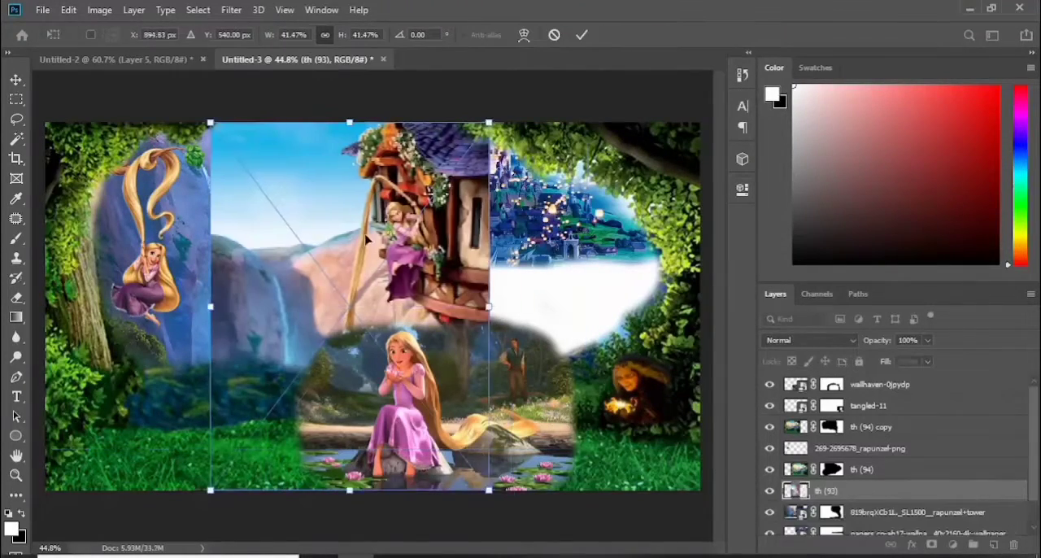
key(Return)
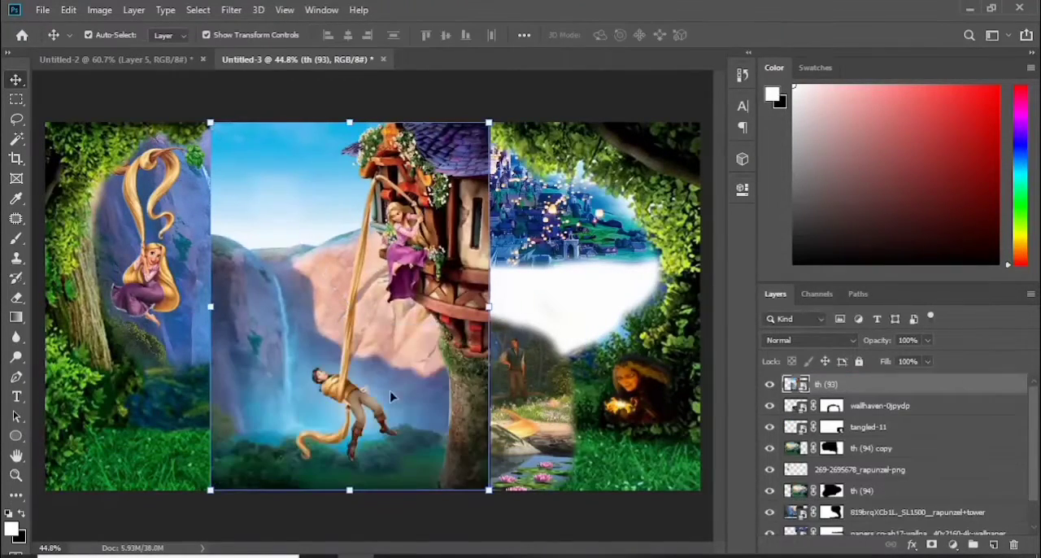
Add a layer mask to th (93) and brush away the surroundings of the tower balcony, Rapunzel and the hanging man
click(932, 544)
click(16, 239)
mouse_move(219, 236)
mouse_down()
mouse_move(255, 135)
mouse_move(230, 457)
mouse_move(363, 109)
mouse_move(309, 493)
mouse_move(444, 353)
mouse_move(293, 283)
mouse_move(342, 155)
mouse_up()
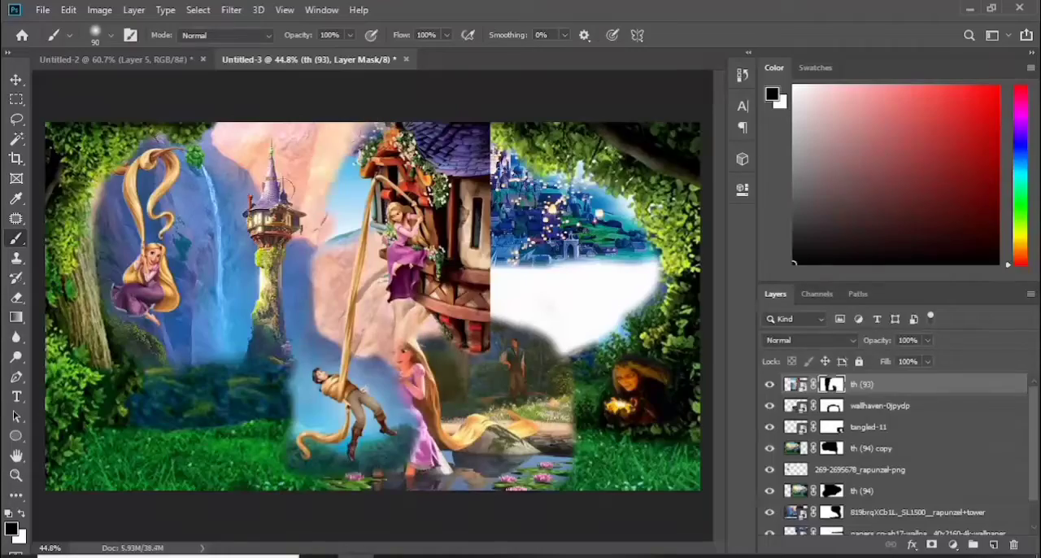
Flip the th (93) cut-out horizontally, scale it to 22.56% and move it onto the tower
key(ctrl+t)
right_click(404, 261)
click(439, 451)
drag(286, 250, 279, 251)
drag(479, 142, 289, 393)
drag(226, 415, 280, 226)
drag(343, 195, 316, 232)
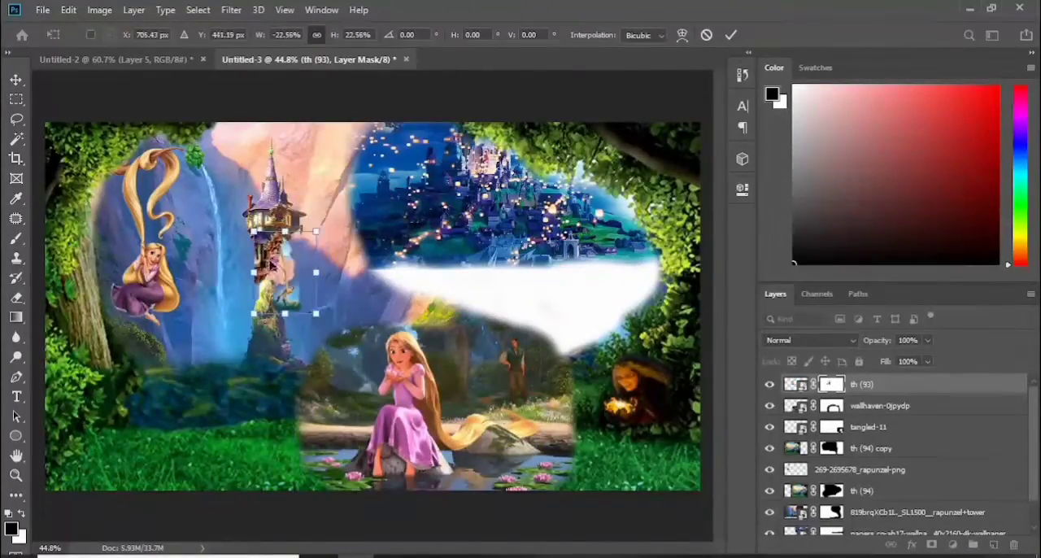
Reduce the flipped th (93) cut-out to 20.02% and align its balcony with the tower's upper room
drag(273, 266, 286, 236)
drag(330, 202, 323, 210)
drag(287, 245, 286, 233)
key(ctrl+plus)
key(ctrl+plus)
key(ctrl+plus)
drag(464, 548, 431, 548)
key(ctrl+plus)
drag(719, 326, 718, 260)
mouse_move(266, 276)
mouse_down()
mouse_move(317, 275)
mouse_move(260, 276)
mouse_up()
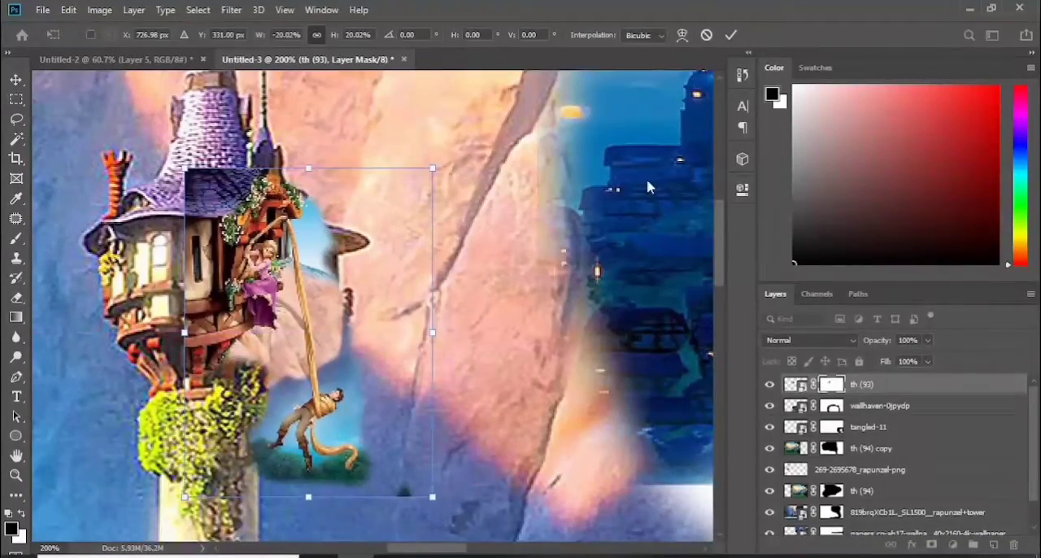
key(Return)
Brush away the leftover sky, dark roof and rock around Rapunzel's balcony on the th (93) layer mask
key(b)
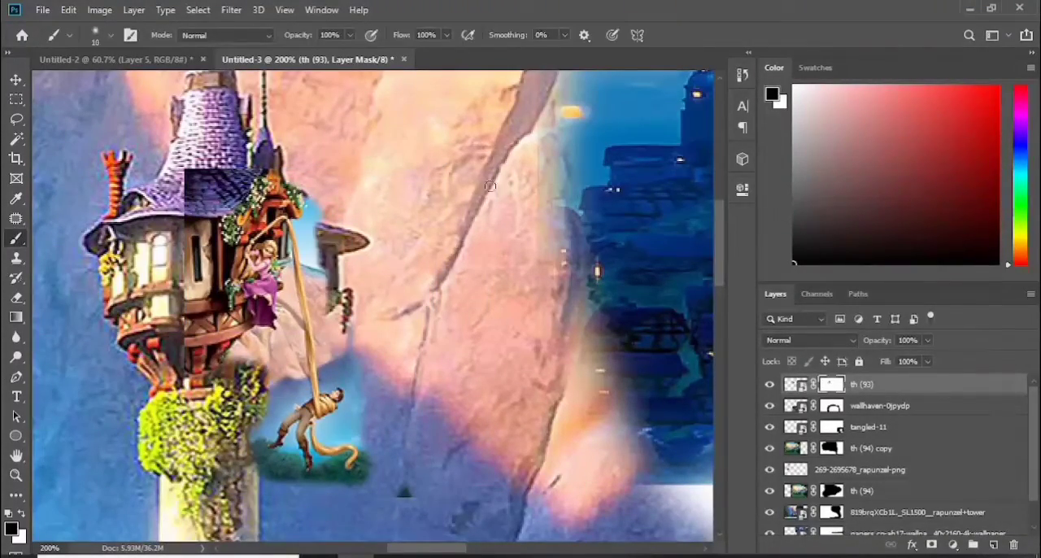
key(ctrl+plus)
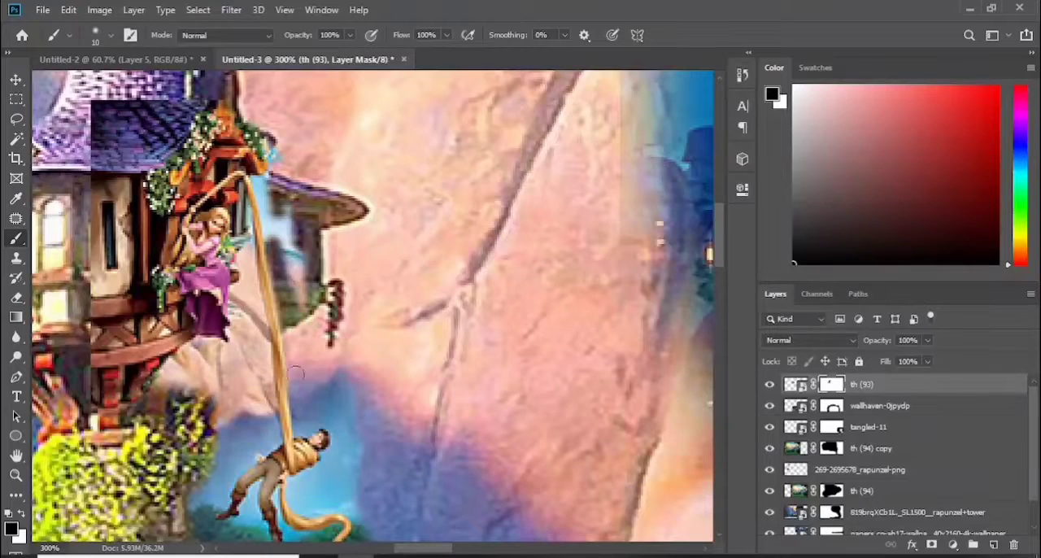
drag(275, 255, 295, 271)
drag(232, 81, 115, 154)
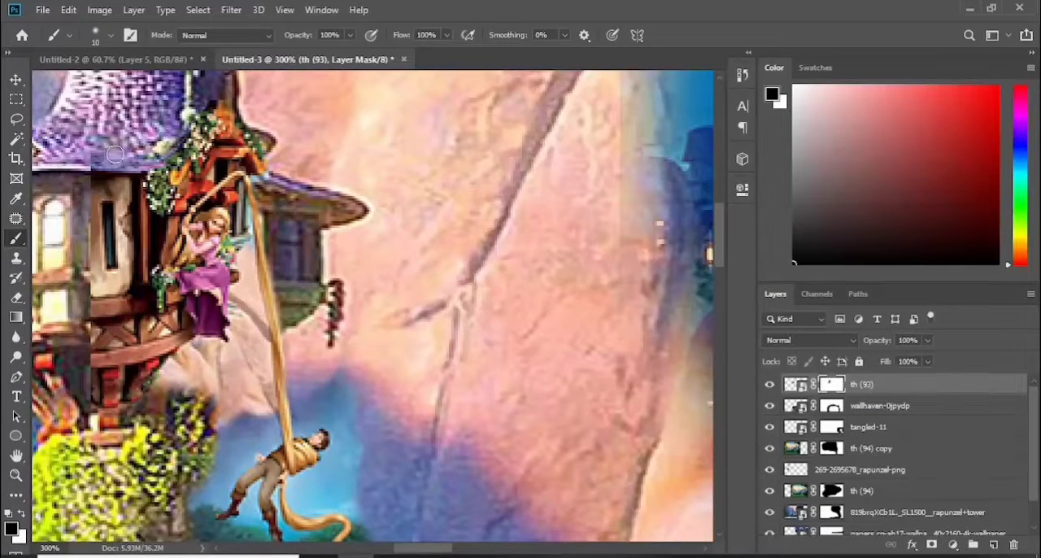
mouse_move(260, 353)
mouse_down()
mouse_move(254, 322)
mouse_move(187, 390)
mouse_move(98, 382)
mouse_up()
key(ctrl+minus)
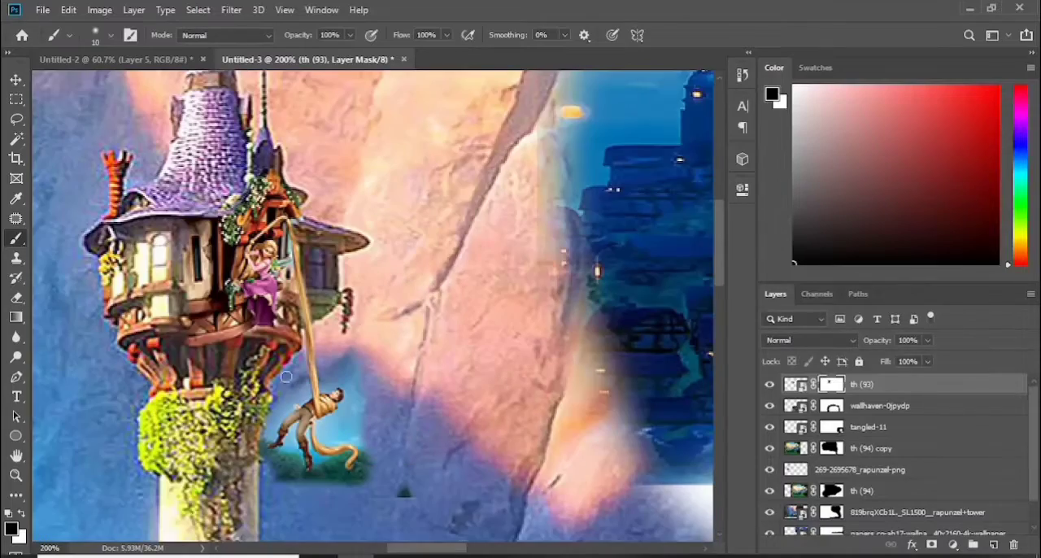
Mask out the blue and green background around the hanging man and the rope's curled end on th (93), using smaller brushes
key(ctrl+plus)
drag(721, 249, 721, 269)
mouse_move(297, 397)
mouse_down()
mouse_move(349, 404)
mouse_move(295, 326)
mouse_move(359, 348)
mouse_up()
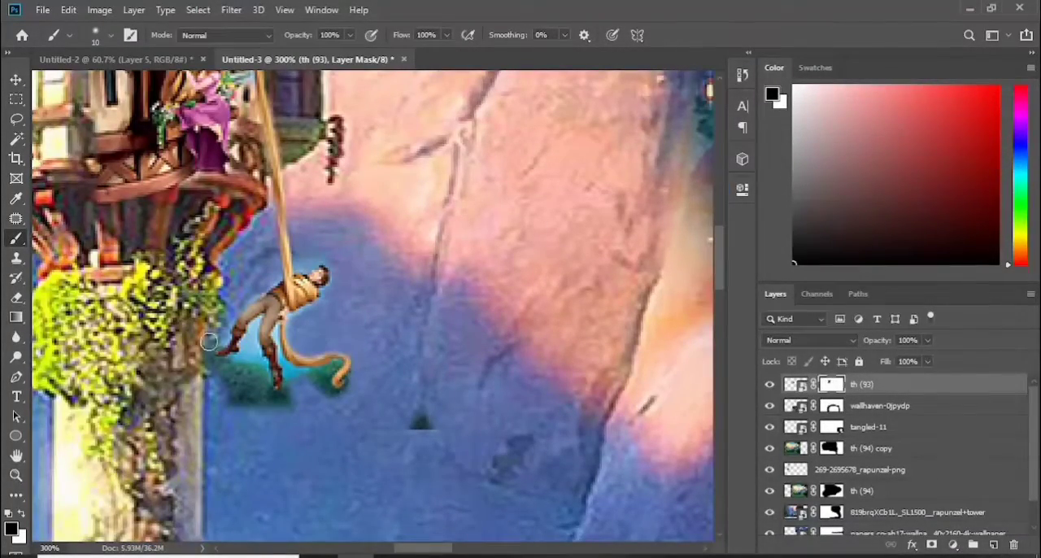
drag(209, 342, 295, 413)
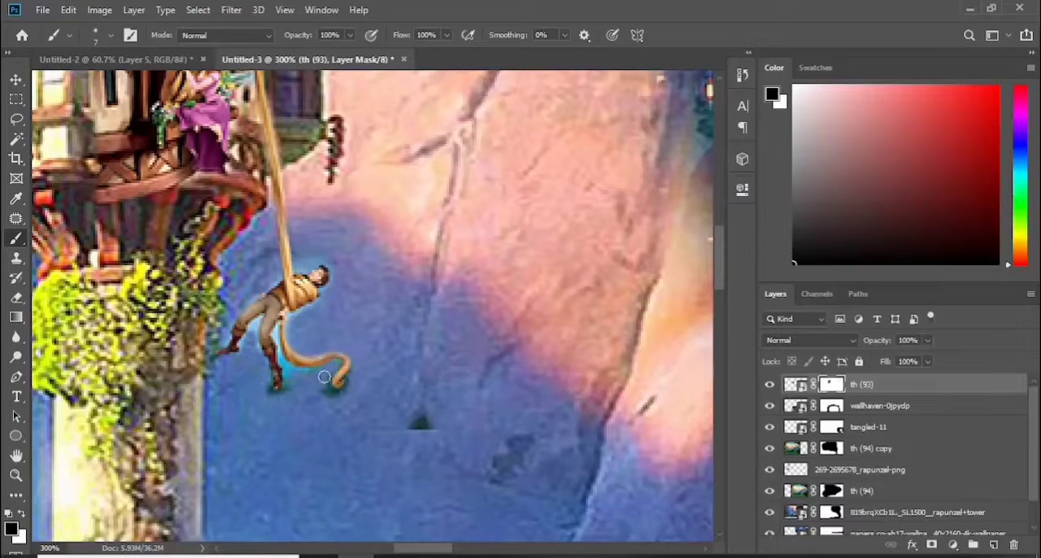
key(ctrl+plus)
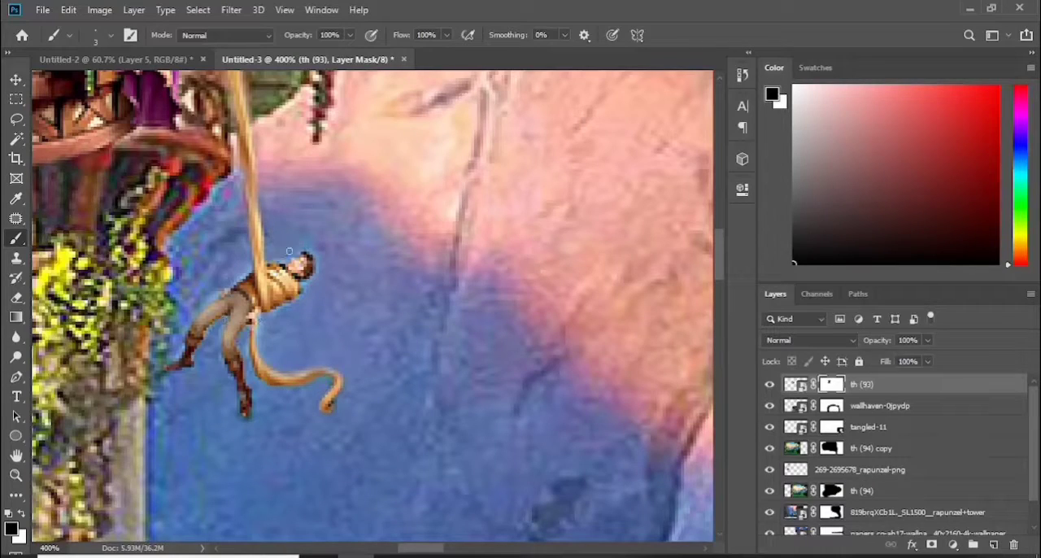
key(ctrl+0)
key(ctrl+plus)
key(ctrl+plus)
key(ctrl+plus)
drag(488, 548, 443, 549)
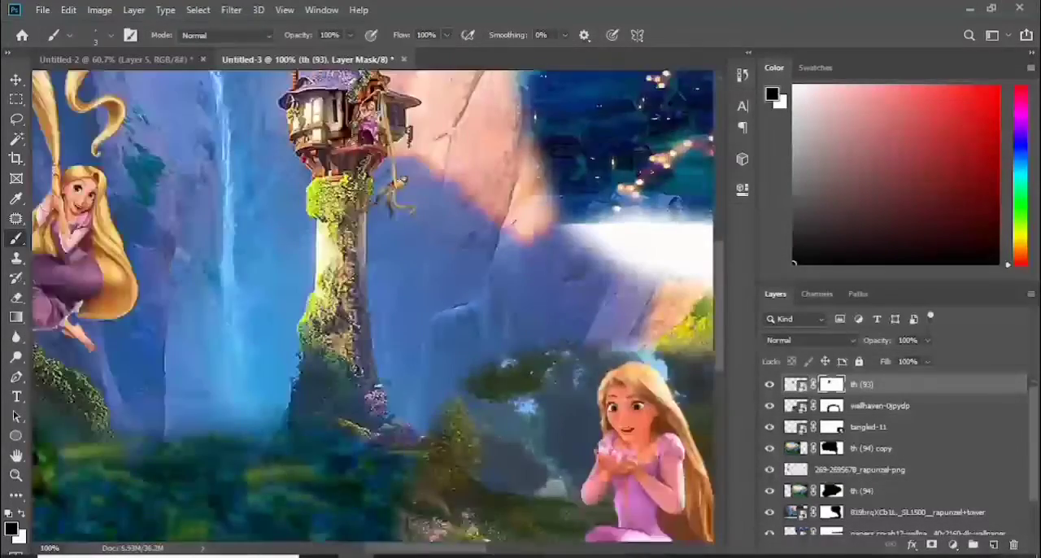
key(ctrl+plus)
drag(720, 318, 728, 246)
key(v)
key(ctrl+t)
right_click(364, 320)
click(852, 379)
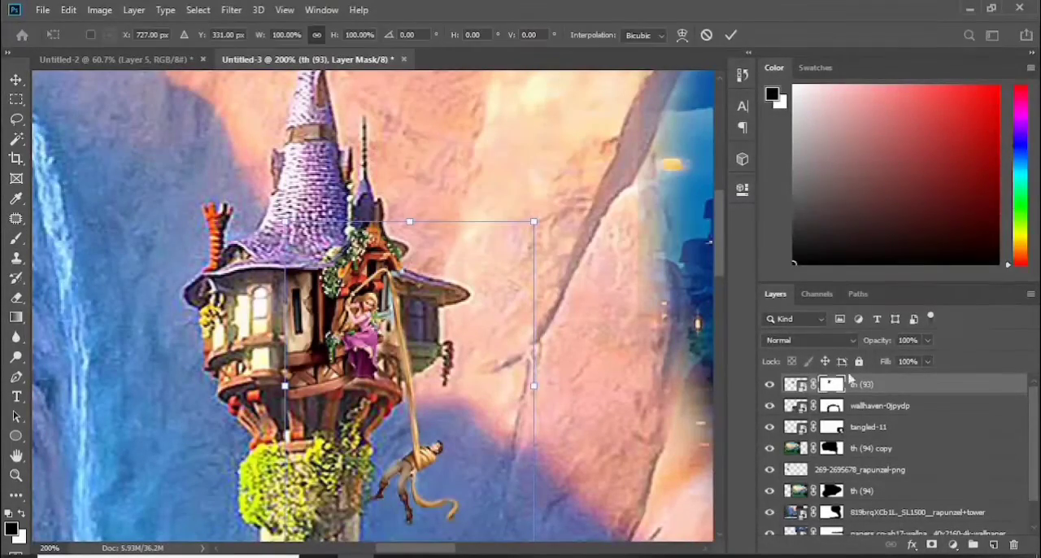
key(Return)
Rasterize the th (93) smart object layer
right_click(798, 384)
right_click(952, 385)
click(780, 284)
Warp the th (93) cut-out so the balcony follows the tower and the hanging man moves slightly outward and down
right_click(377, 335)
click(407, 432)
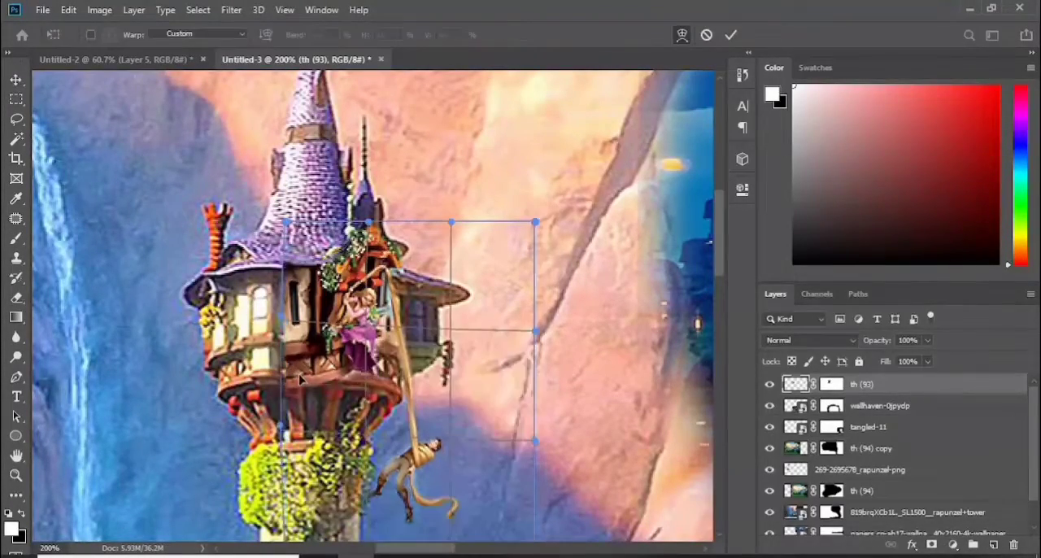
drag(398, 340, 409, 353)
drag(367, 301, 374, 288)
drag(424, 458, 432, 468)
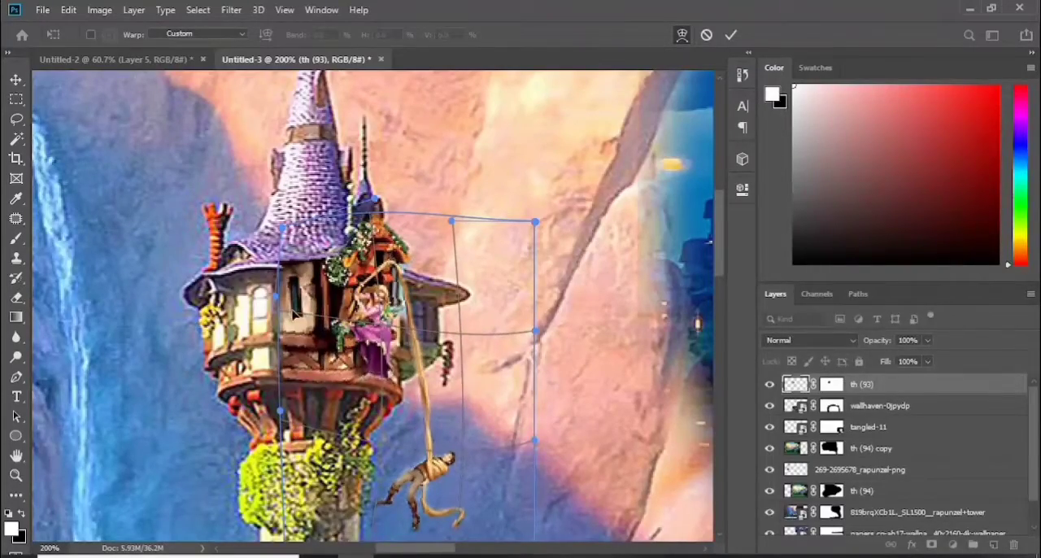
drag(400, 308, 394, 303)
key(Return)
Run the Liquify filter on th (93) with the brush size reduced to 80 and accept it
key(ctrl+shift+x)
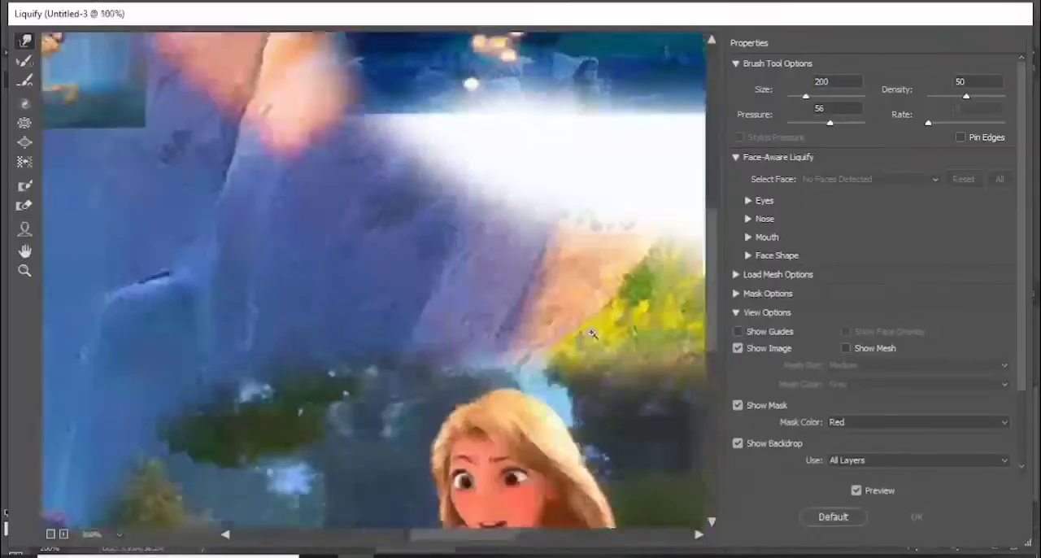
key(bracketleft)
key(bracketleft)
key(bracketleft)
key(bracketleft)
key(bracketleft)
key(bracketleft)
key(bracketleft)
key(bracketleft)
key(bracketleft)
key(bracketleft)
key(bracketleft)
key(bracketleft)
key(bracketleft)
key(bracketleft)
key(bracketleft)
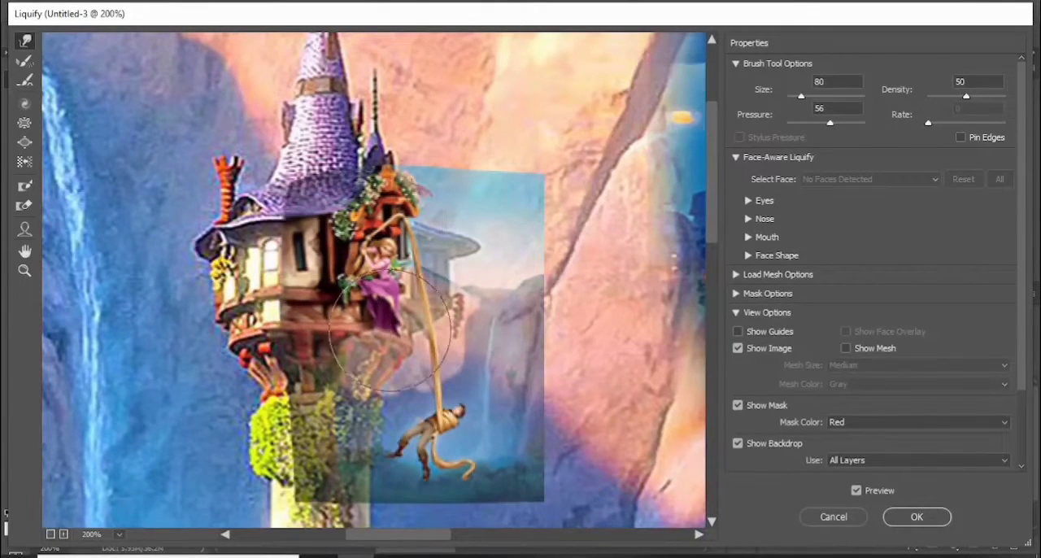
click(916, 518)
Rename the rapunzel+tower image layer to "tower"
key(ctrl+minus)
key(ctrl+minus)
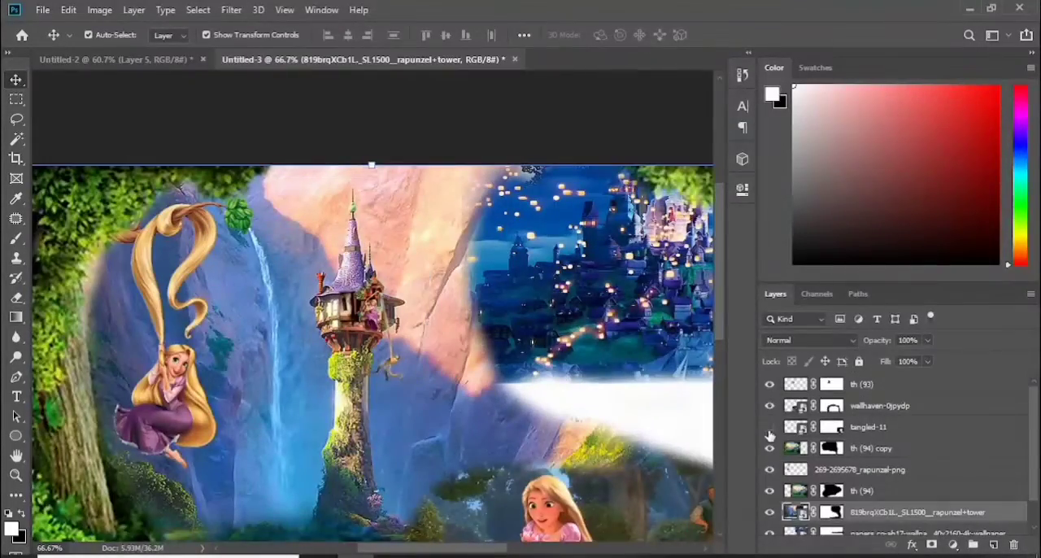
scroll(769, 436, down, 1)
double_click(931, 480)
key(Return)
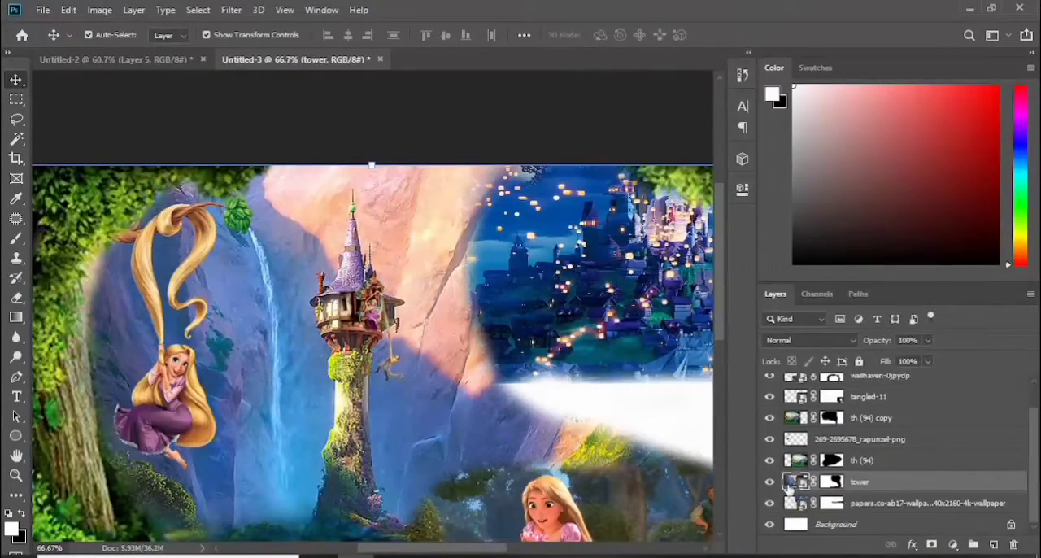
click(100, 11)
mouse_move(123, 49)
click(310, 65)
click(842, 116)
Add a Levels adjustment layer clipped to the tower layer and set its black input level to 40
click(953, 545)
click(942, 336)
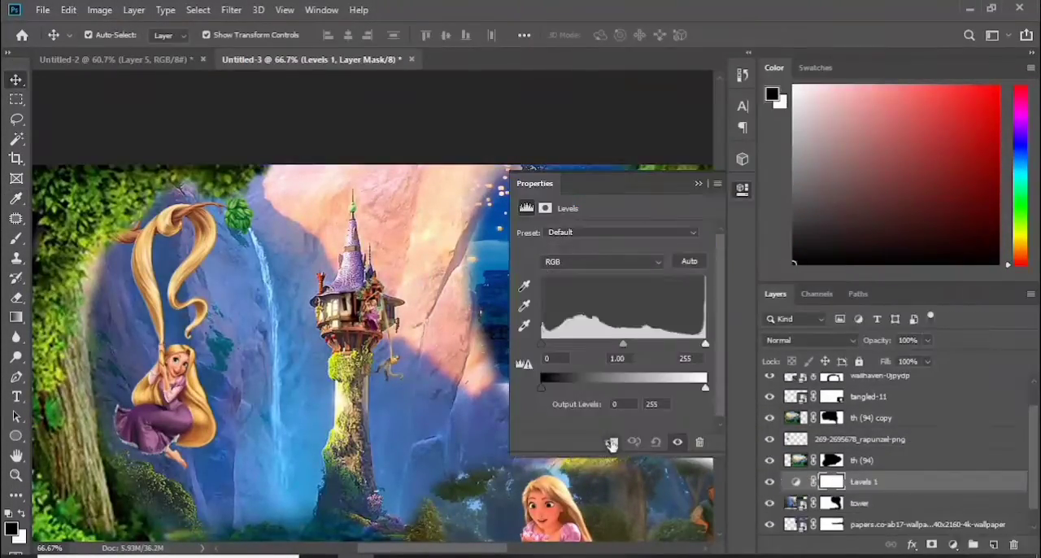
drag(542, 344, 569, 350)
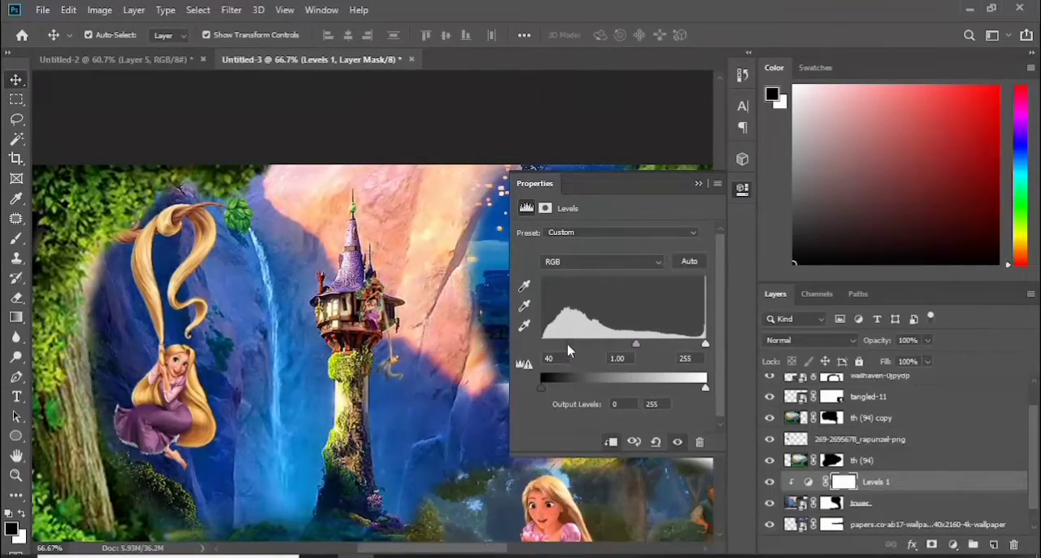
Invert the Levels 1 mask and paint in white over the tower so only it is darkened
click(697, 185)
key(ctrl+i)
key(b)
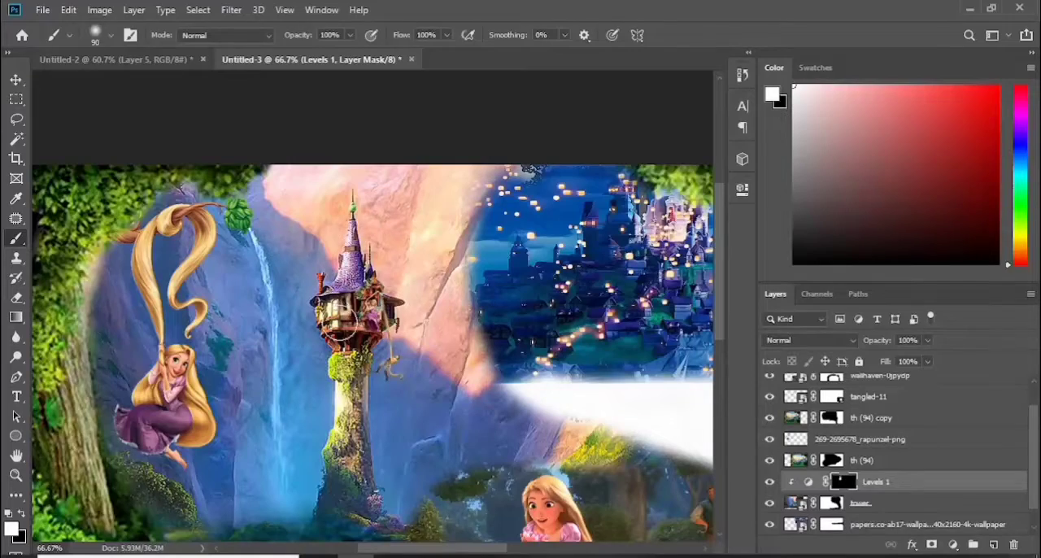
Apply a slight Levels adjustment directly to the th (93) layer
scroll(776, 390, up, 2)
click(791, 387)
click(100, 10)
click(314, 69)
drag(733, 204, 735, 207)
click(894, 63)
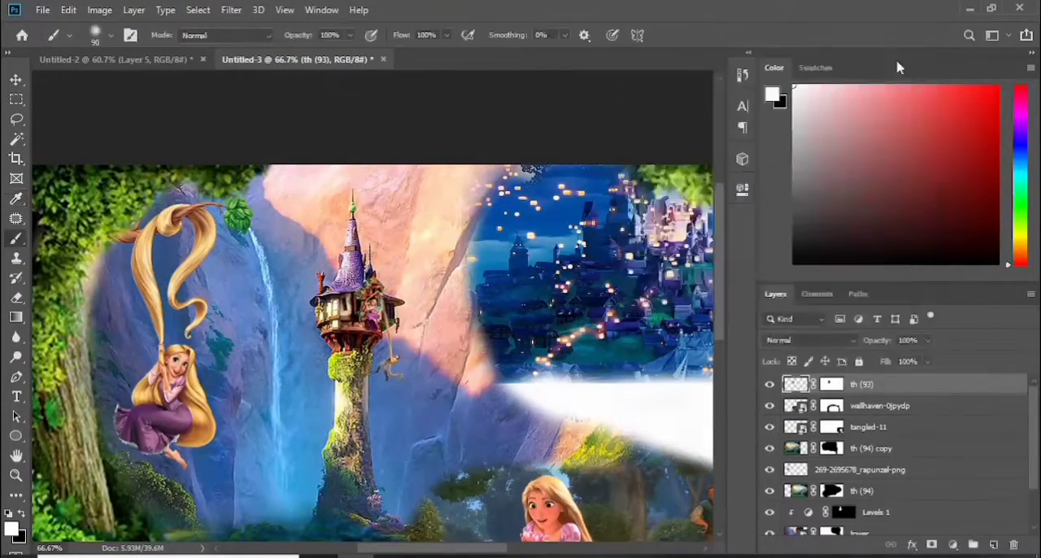
Paint white on the wallhaven-0jpydp mask to restore the woodland's upper and side edges behind the seated Rapunzel
key(ctrl+0)
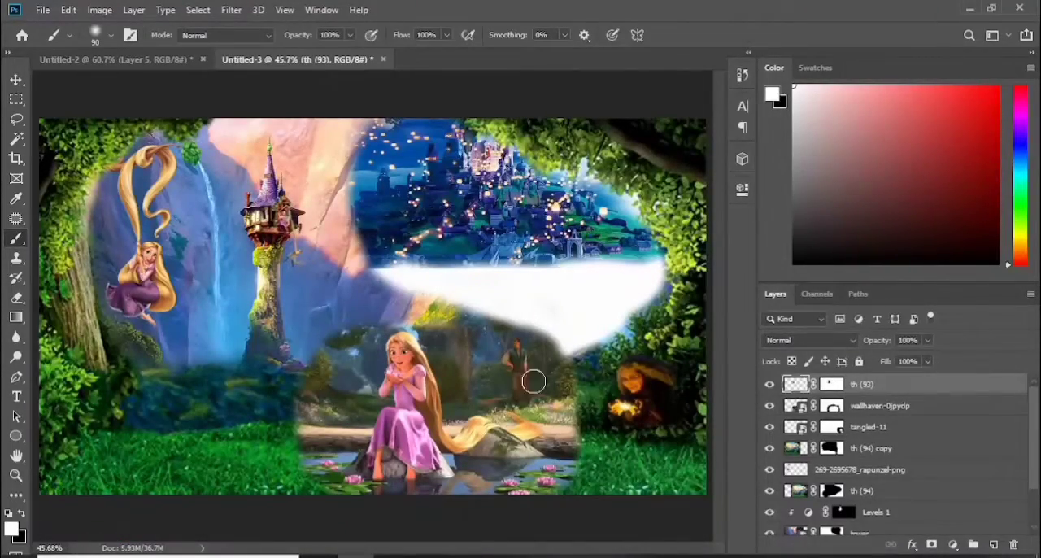
click(769, 406)
click(769, 406)
click(832, 405)
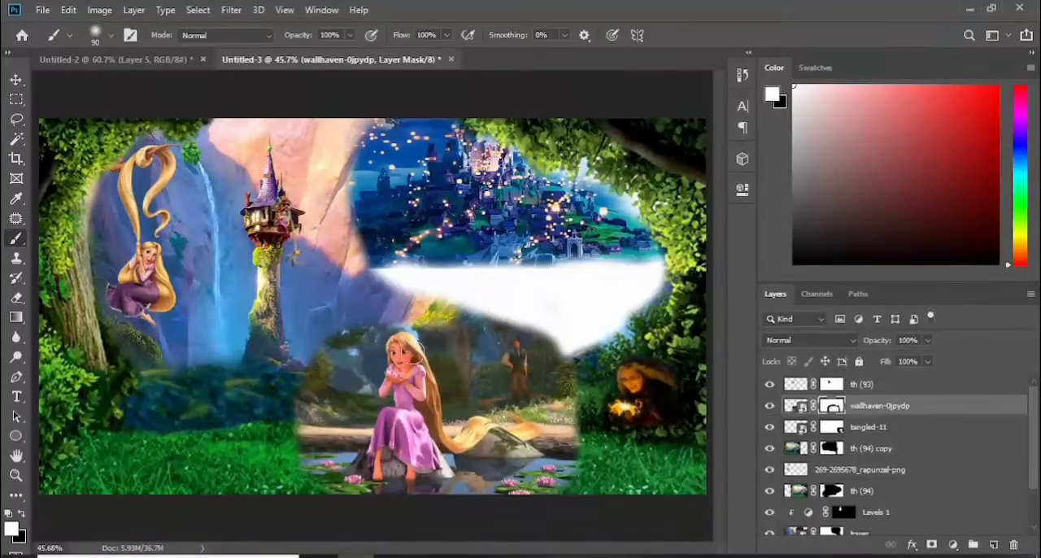
drag(554, 331, 346, 322)
drag(563, 390, 566, 330)
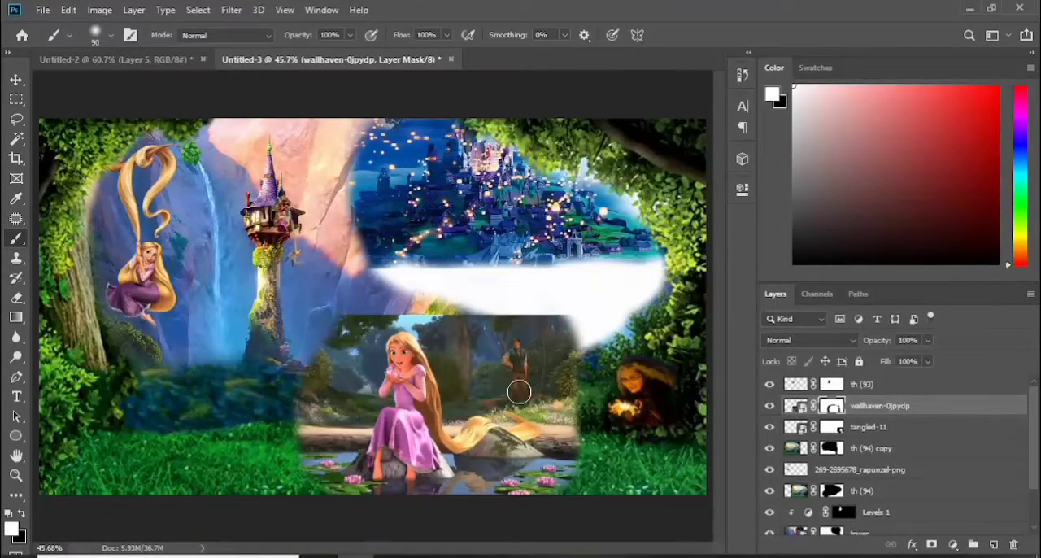
click(859, 470)
key(ctrl+l)
key(Escape)
Brush away the woodland background beside and above the seated Rapunzel on the wallhaven-0jpydp mask
click(831, 448)
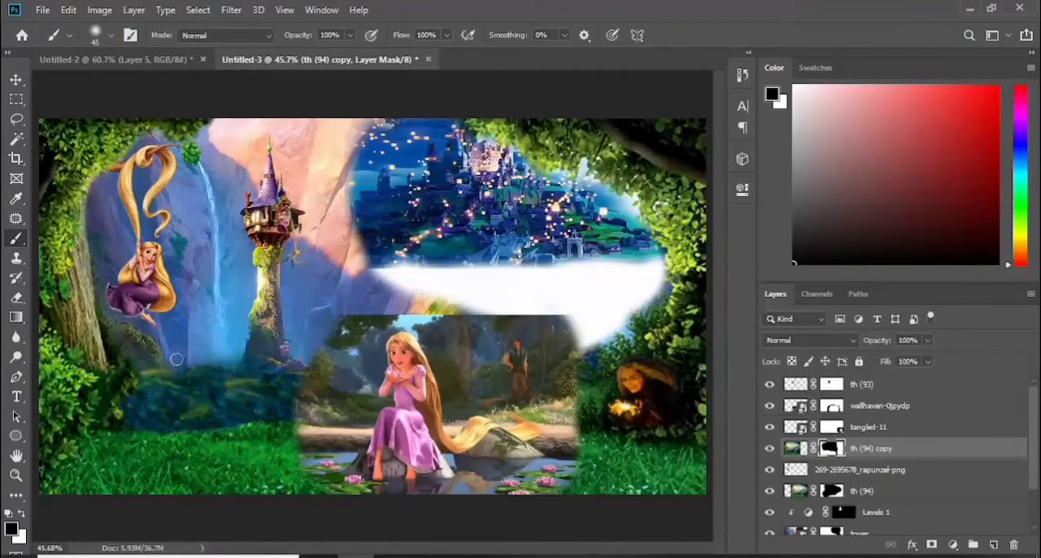
click(833, 408)
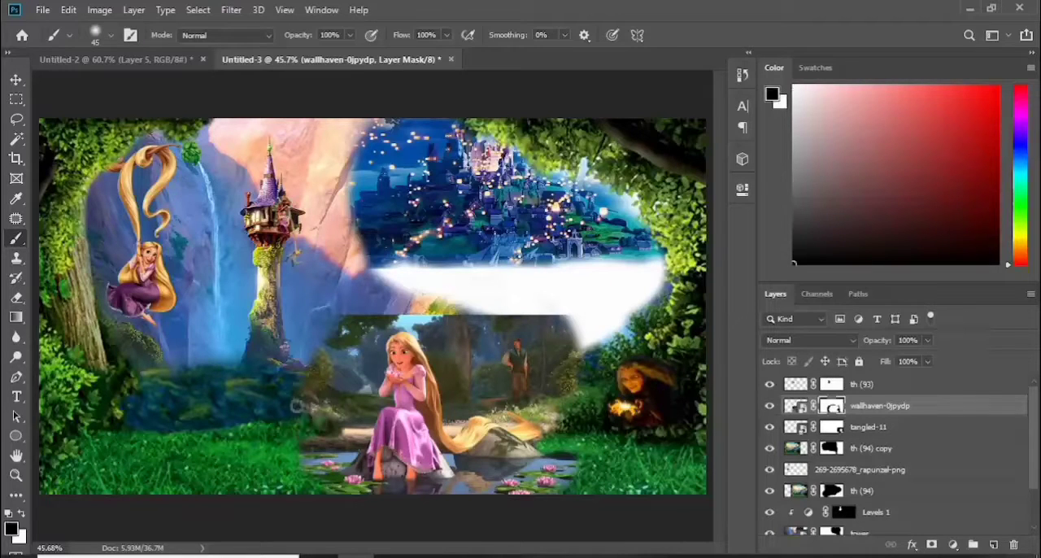
drag(297, 405, 333, 329)
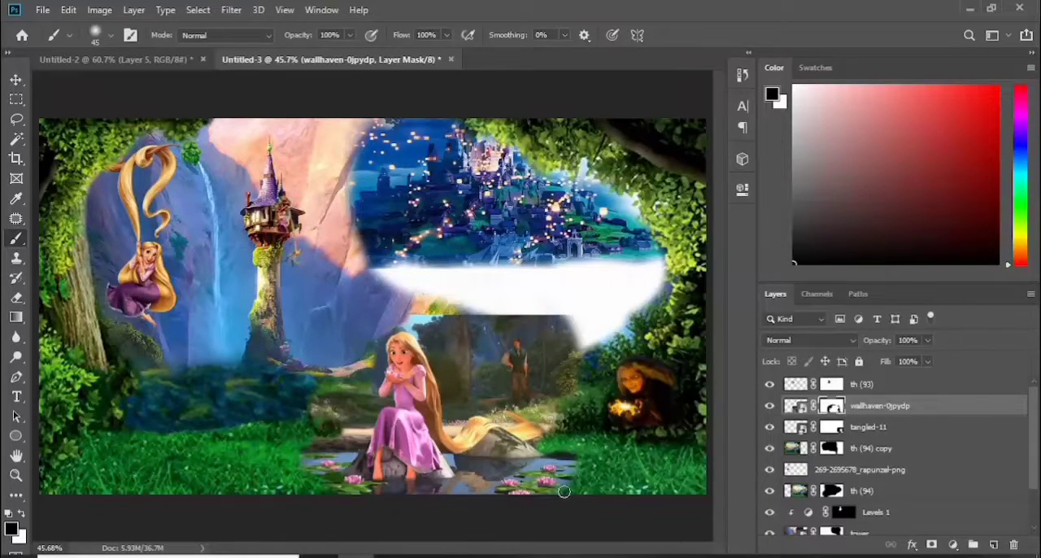
drag(569, 329, 431, 333)
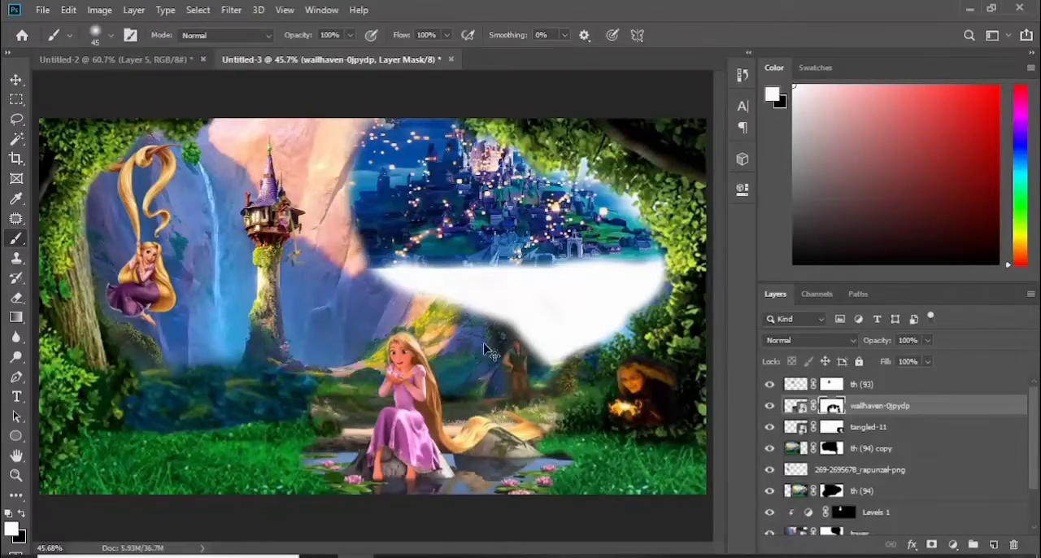
Refine the wallhaven-0jpydp mask around the standing man, keeping his figure and removing the woodland around him
key(ctrl+plus)
key(ctrl+plus)
key(ctrl+plus)
scroll(480, 390, right, 3)
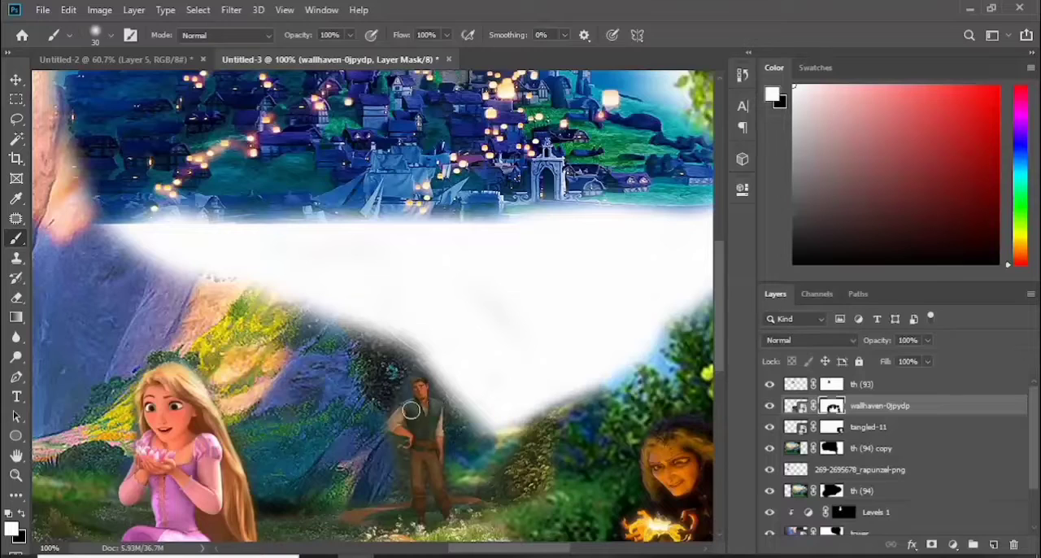
key(ctrl+plus)
scroll(404, 206, down, 5)
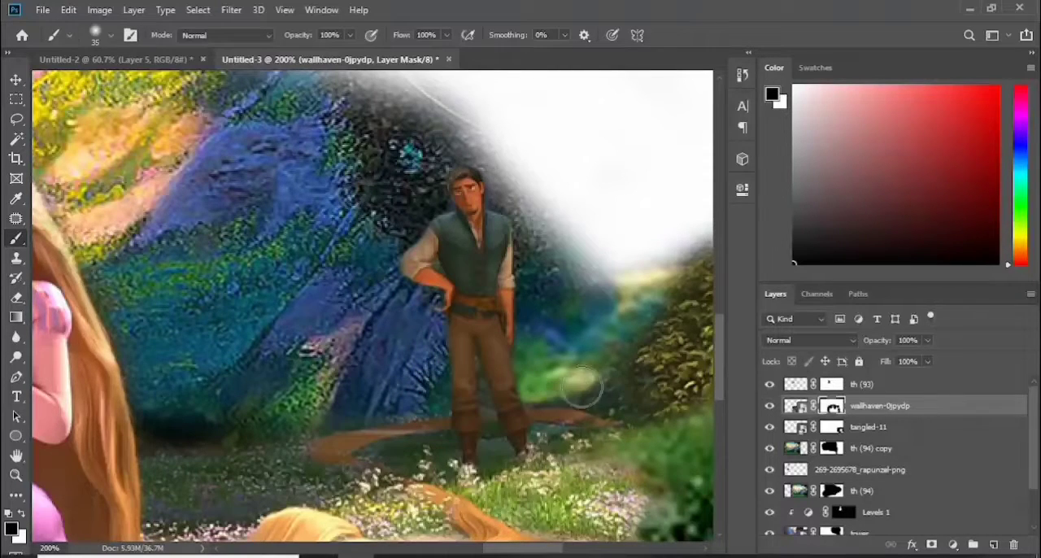
drag(582, 386, 615, 360)
Paint white on the tower layer's mask to reveal its dark trees in the white gap below the lantern-lit castle
key(ctrl+0)
key(v)
click(333, 285)
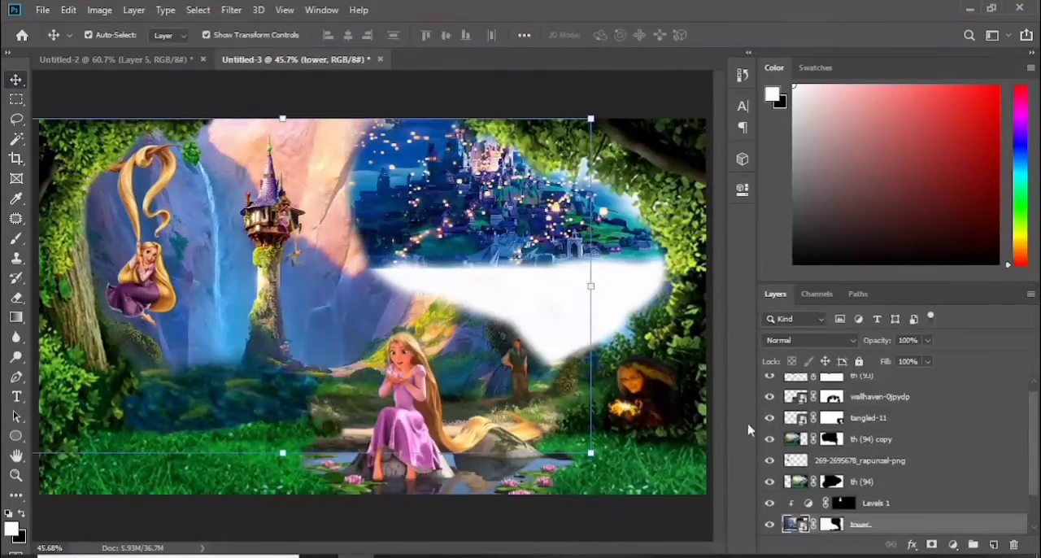
click(832, 523)
key(b)
mouse_move(476, 307)
mouse_down()
mouse_move(520, 376)
mouse_move(494, 327)
mouse_move(370, 283)
mouse_move(559, 318)
mouse_move(561, 272)
mouse_move(369, 277)
mouse_move(594, 306)
mouse_up()
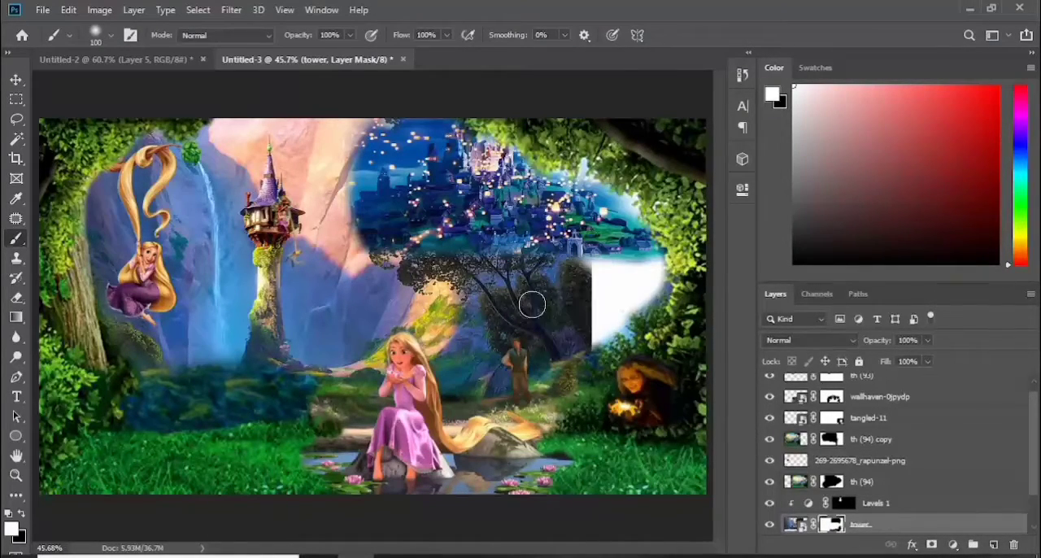
Brush away the blurred bushes at the waterfall's base on the th (94) copy mask, revealing the tower image beneath
click(17, 80)
click(769, 525)
click(769, 526)
click(770, 439)
click(769, 439)
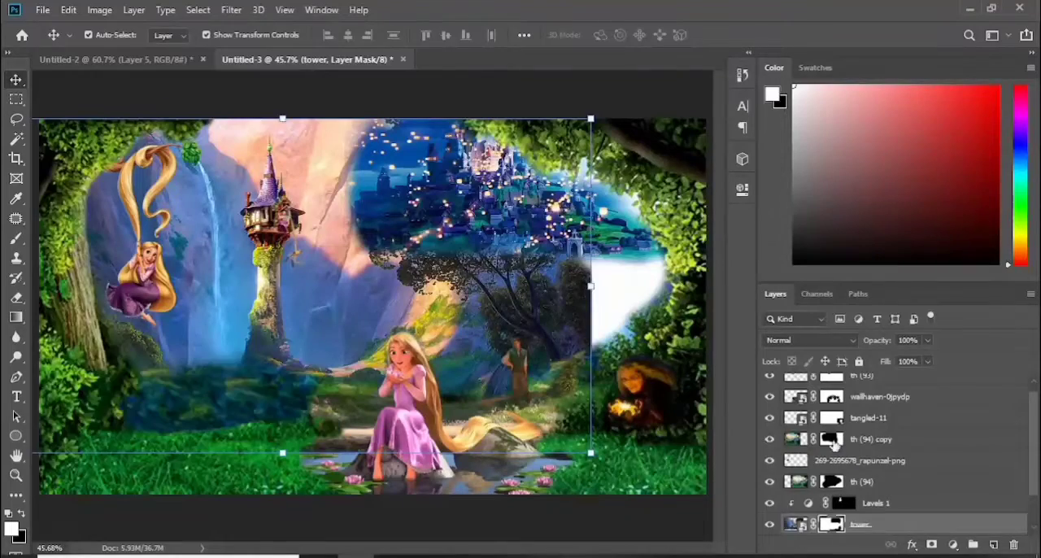
click(831, 439)
key(b)
key(x)
mouse_move(252, 365)
mouse_down()
mouse_move(300, 385)
mouse_move(171, 412)
mouse_move(303, 394)
mouse_up()
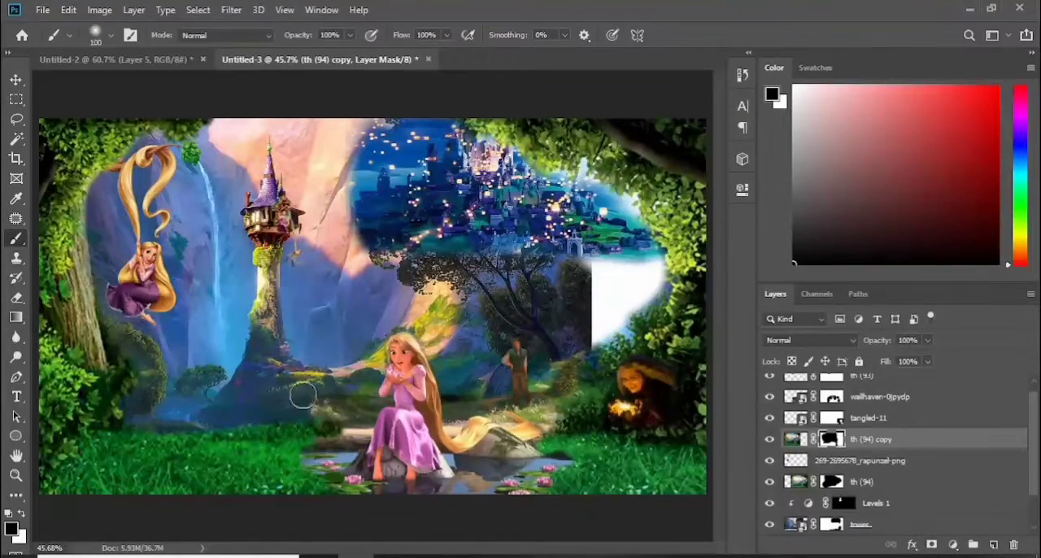
Hide the tower layer temporarily to clean up the th (93) and wallhaven-0jpydp masks, and show it again
click(769, 525)
click(832, 376)
click(831, 406)
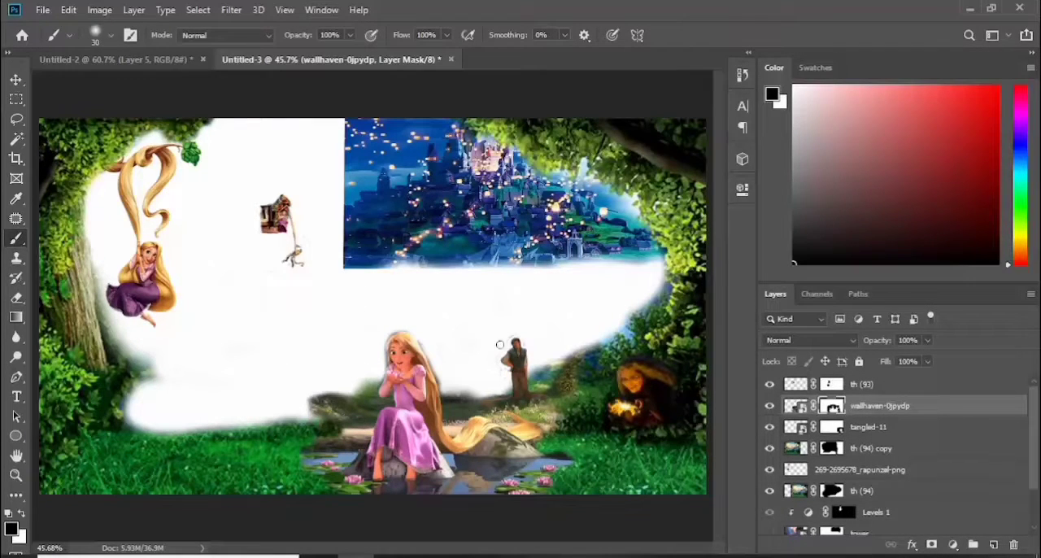
scroll(817, 498, down, 2)
click(770, 482)
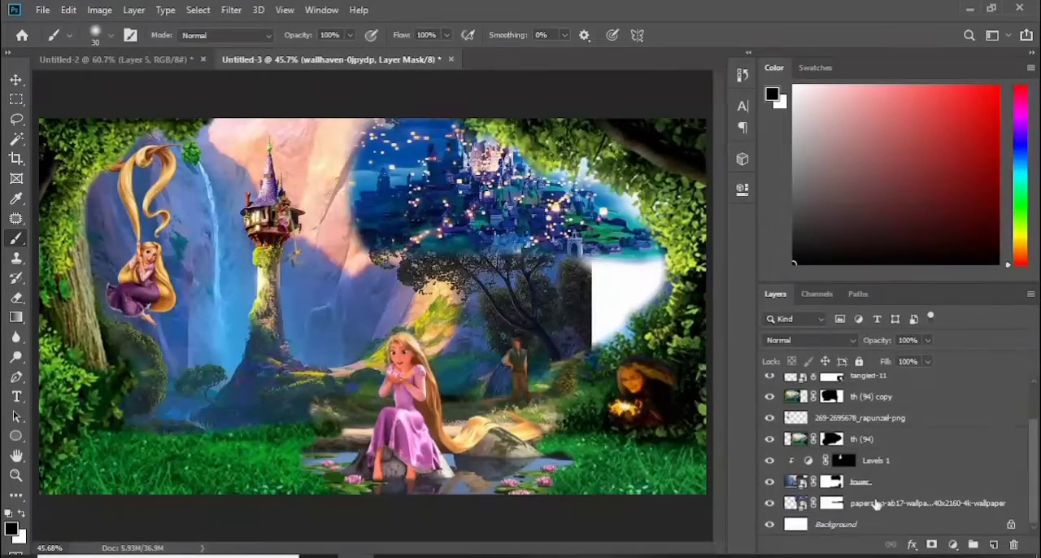
Scale the lantern-lit castle image down to about 65% in the upper part of the scene
click(876, 504)
key(v)
drag(697, 266, 492, 187)
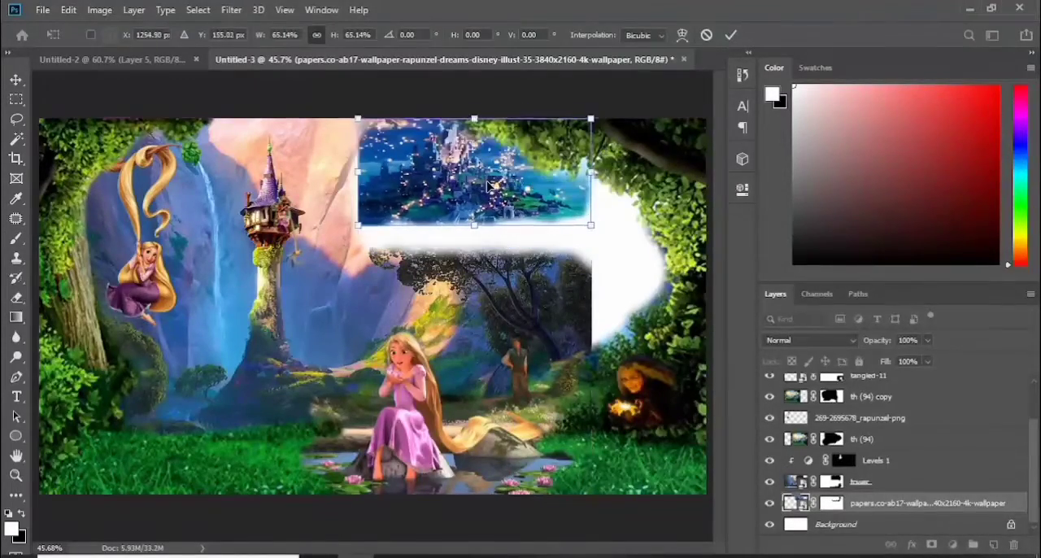
key(Return)
Paint black on the tower layer's mask to hide the pale cliffs, sky and dark trees beside the tower and below the castle
click(831, 482)
key(b)
key(x)
mouse_move(342, 185)
mouse_down()
mouse_move(310, 123)
mouse_move(301, 169)
mouse_move(357, 249)
mouse_move(591, 280)
mouse_move(386, 250)
mouse_move(512, 262)
mouse_up()
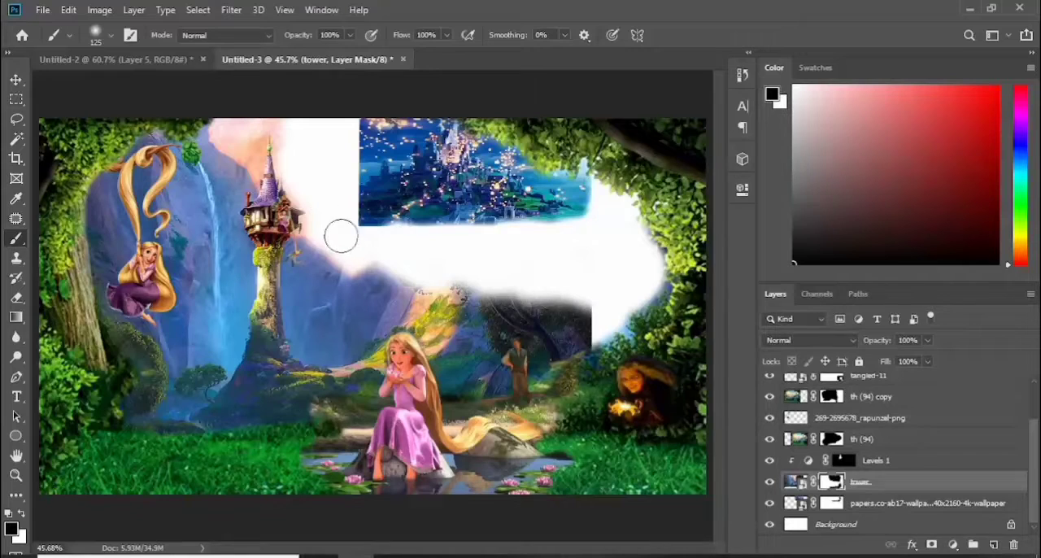
drag(341, 236, 409, 262)
key(bracketleft)
key(bracketleft)
key(bracketleft)
key(bracketleft)
key(bracketleft)
mouse_move(409, 267)
mouse_down()
mouse_move(470, 292)
mouse_move(593, 327)
mouse_move(316, 250)
mouse_up()
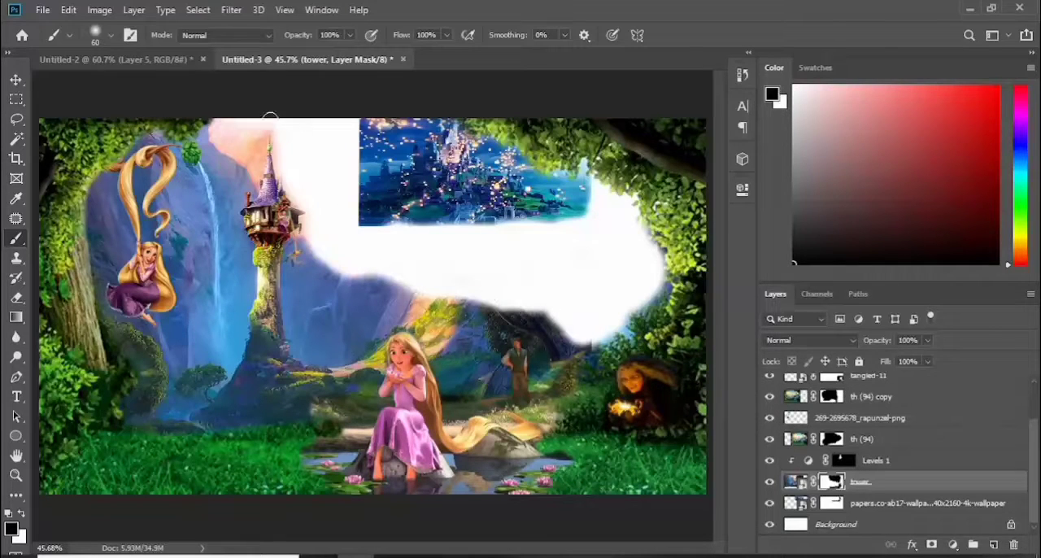
mouse_move(271, 118)
mouse_down()
mouse_move(313, 222)
mouse_move(360, 275)
mouse_move(448, 268)
mouse_move(581, 329)
mouse_up()
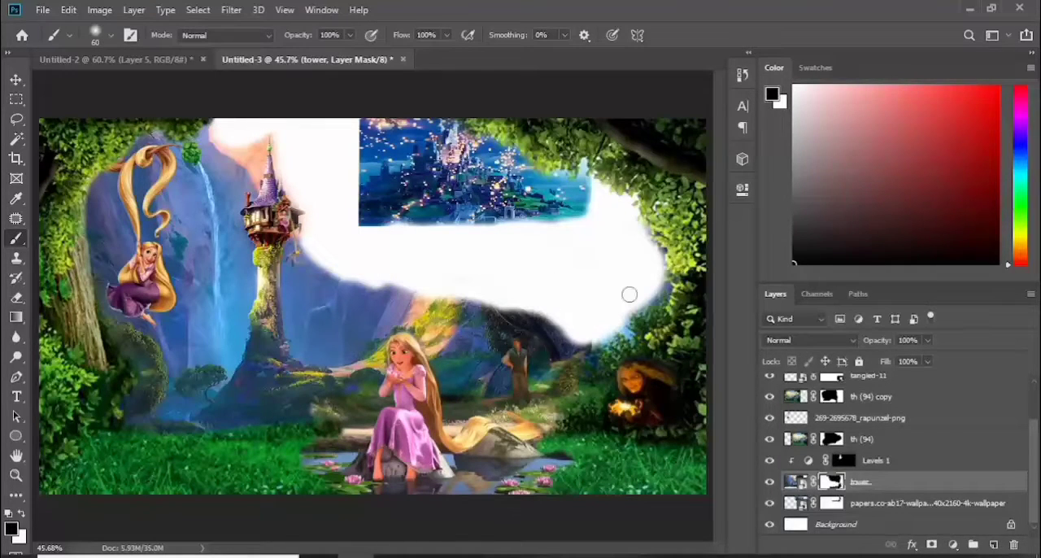
Shrink the castle image slightly and shift it nearer to the tower
click(854, 506)
click(17, 79)
drag(359, 225, 384, 214)
drag(483, 156, 448, 156)
click(732, 36)
Place the d6q5f02 lantern boat image behind the castle and size it to span from the tower to the foliage
drag(440, 244, 499, 214)
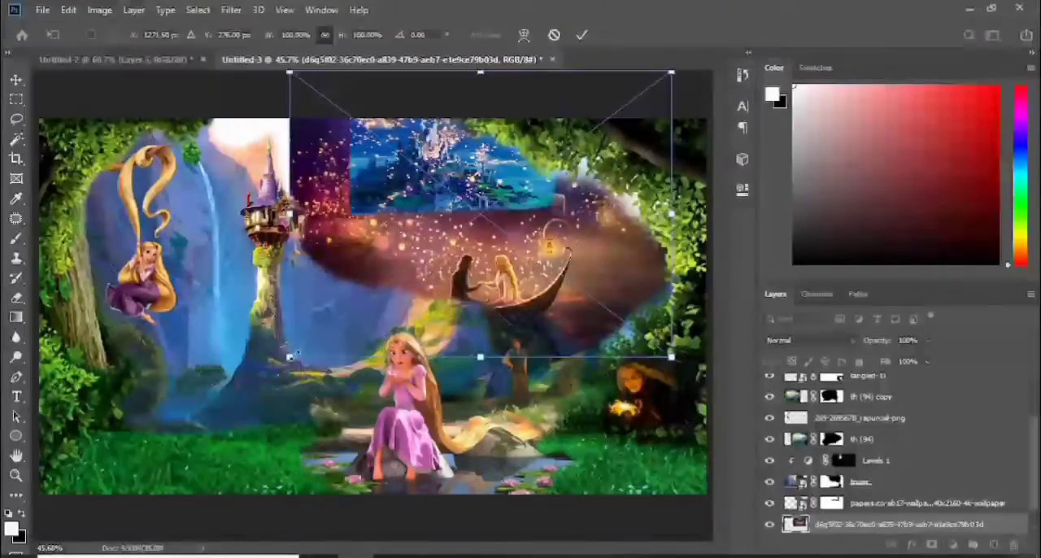
drag(674, 355, 612, 310)
drag(469, 226, 494, 232)
drag(634, 200, 698, 200)
drag(595, 224, 588, 224)
key(Return)
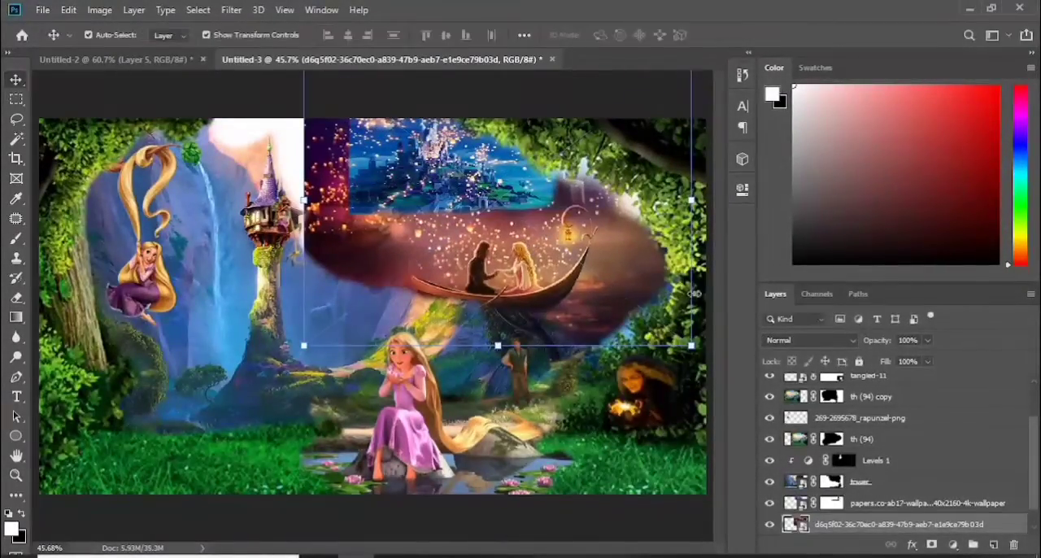
Brush black on the tower layer's mask to uncover the boat image and clear the woodland around the standing man
click(831, 482)
key(b)
key(x)
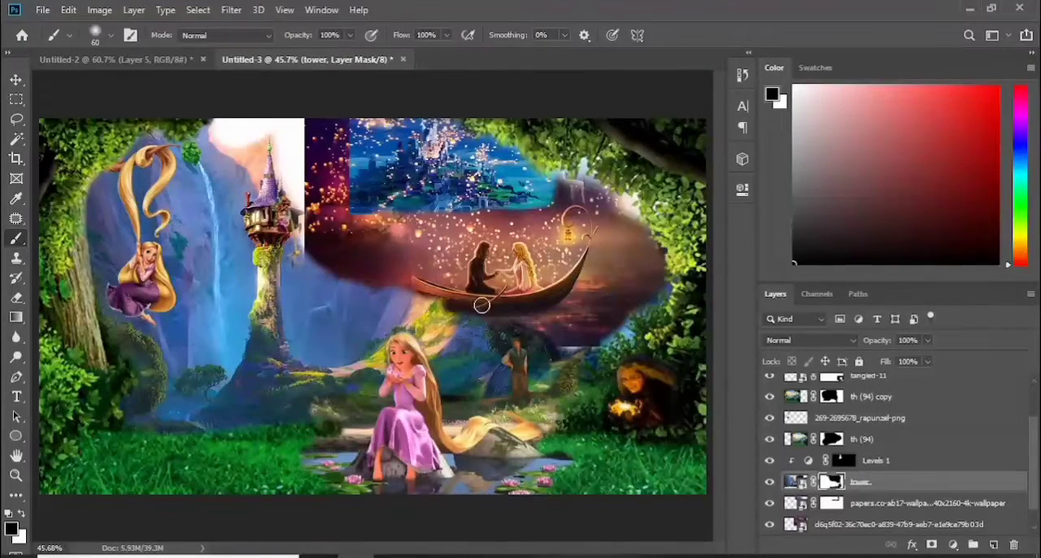
mouse_move(376, 294)
mouse_down()
mouse_move(425, 312)
mouse_move(318, 271)
mouse_move(325, 336)
mouse_move(346, 352)
mouse_up()
key(bracketleft)
key(bracketleft)
key(bracketleft)
key(bracketleft)
key(bracketleft)
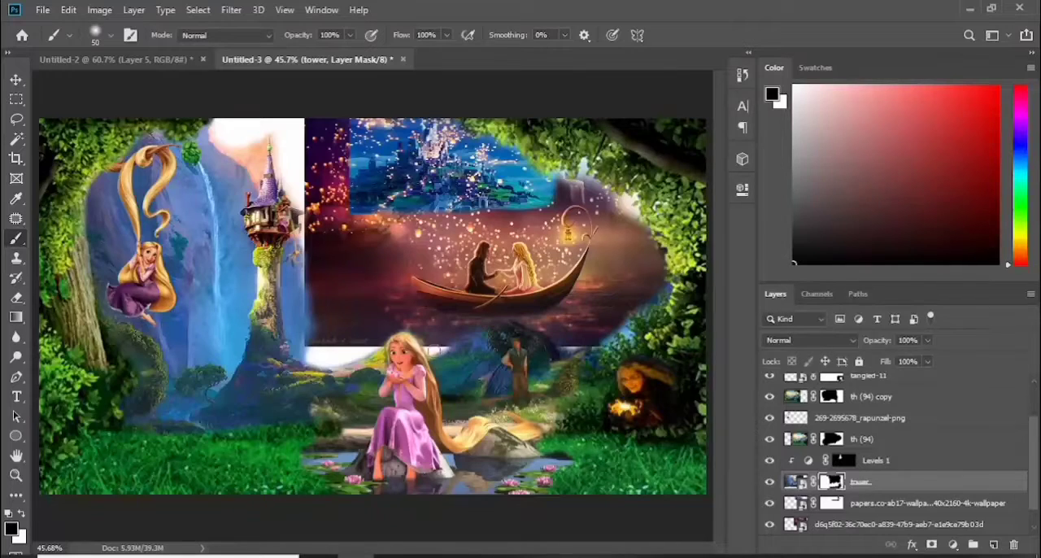
drag(480, 391, 456, 362)
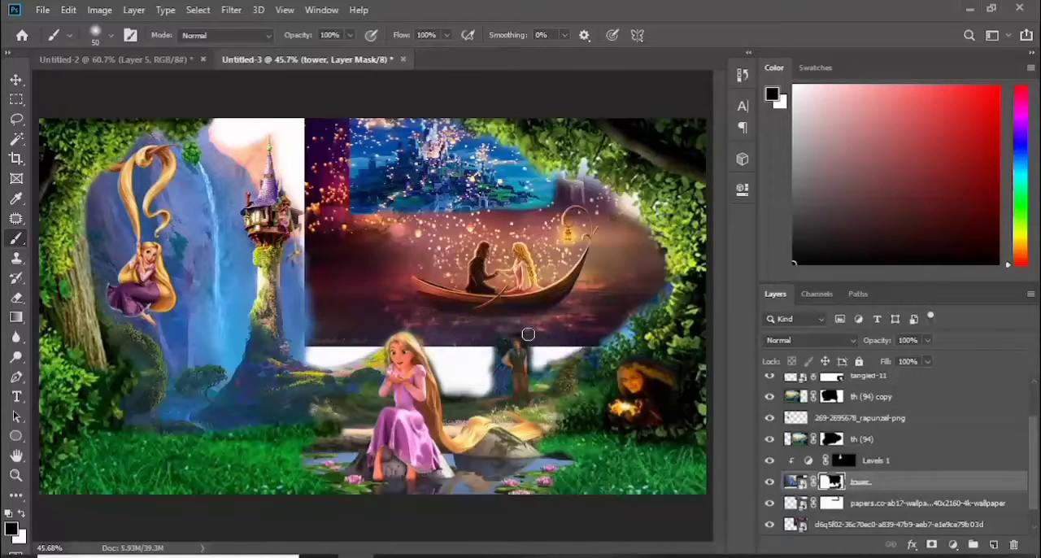
drag(326, 354, 299, 325)
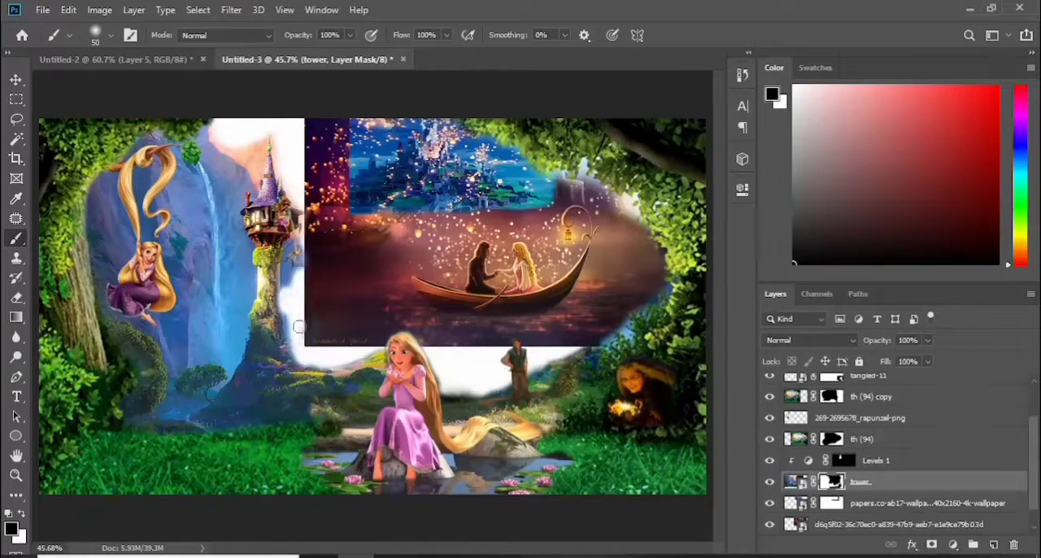
Rescale and reposition the boat image so the couple's boat sits below the castle, above the seated Rapunzel
click(16, 80)
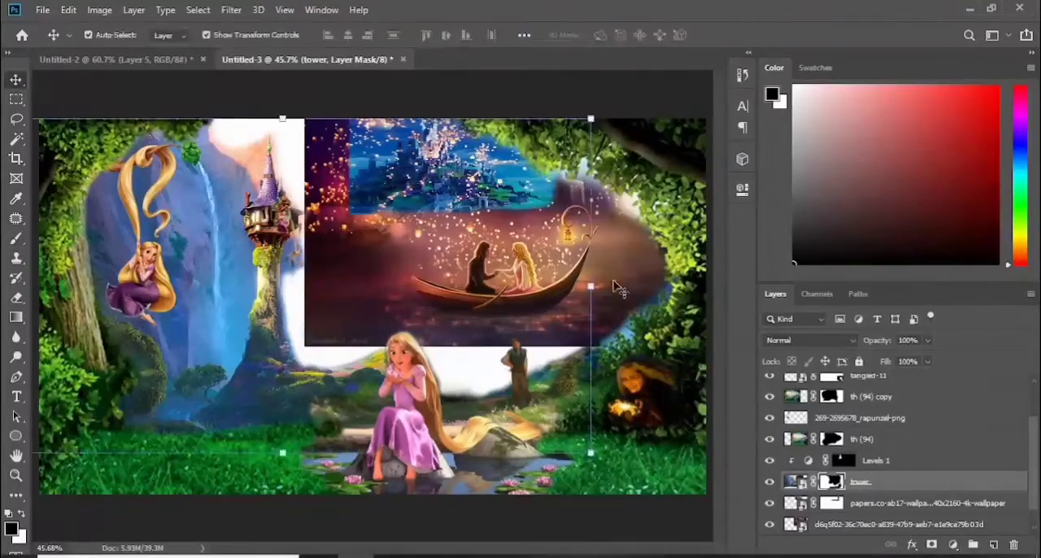
click(362, 281)
drag(305, 200, 191, 199)
drag(442, 386, 437, 314)
right_click(465, 271)
click(497, 327)
drag(466, 230, 464, 319)
drag(180, 259, 247, 261)
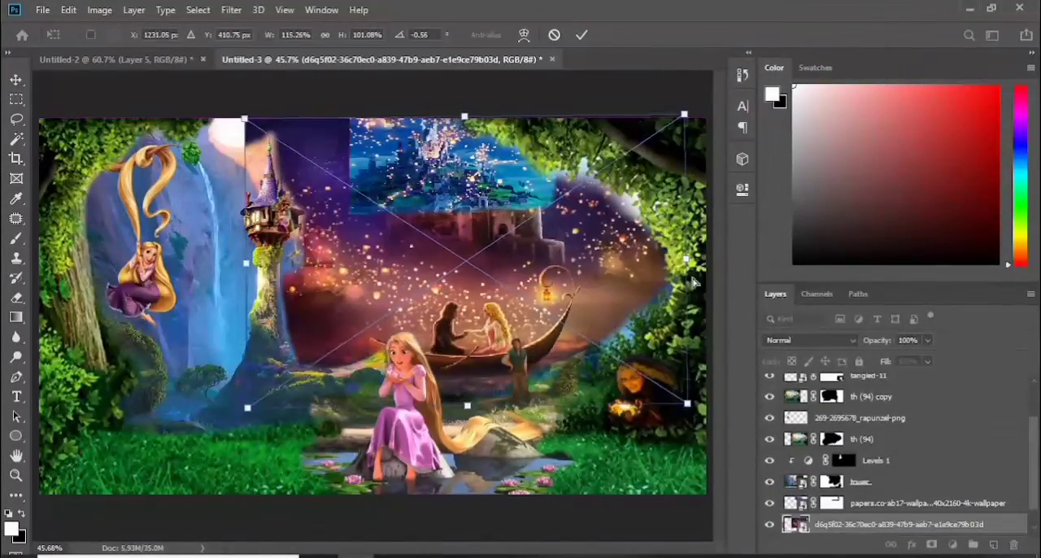
drag(507, 285, 523, 267)
drag(490, 307, 480, 250)
drag(247, 194, 321, 194)
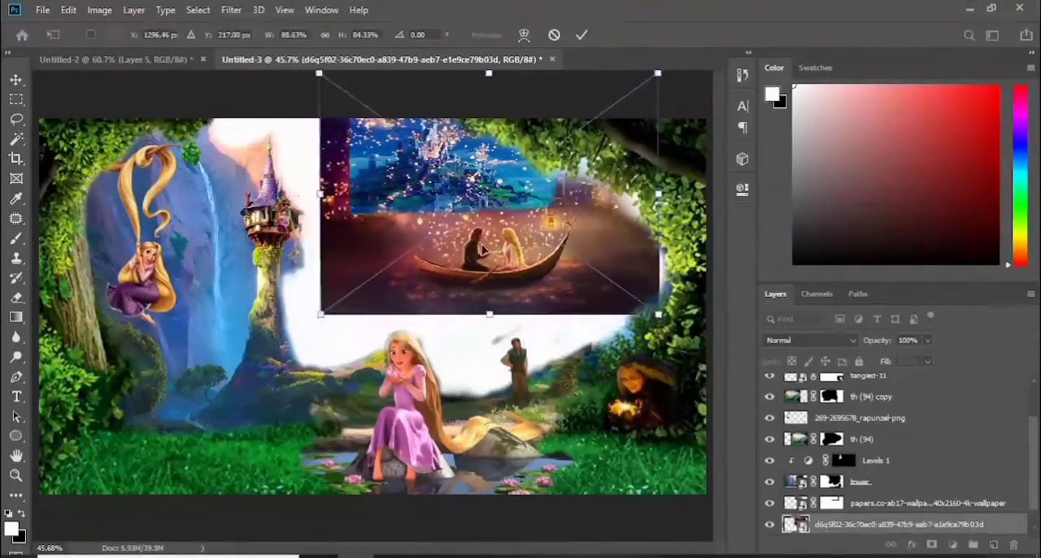
drag(488, 250, 464, 272)
drag(298, 216, 284, 216)
drag(444, 250, 449, 237)
click(582, 35)
Paint black on the castle layer's mask to fade its hard rectangular edges into the boat scene
click(831, 502)
key(b)
key(x)
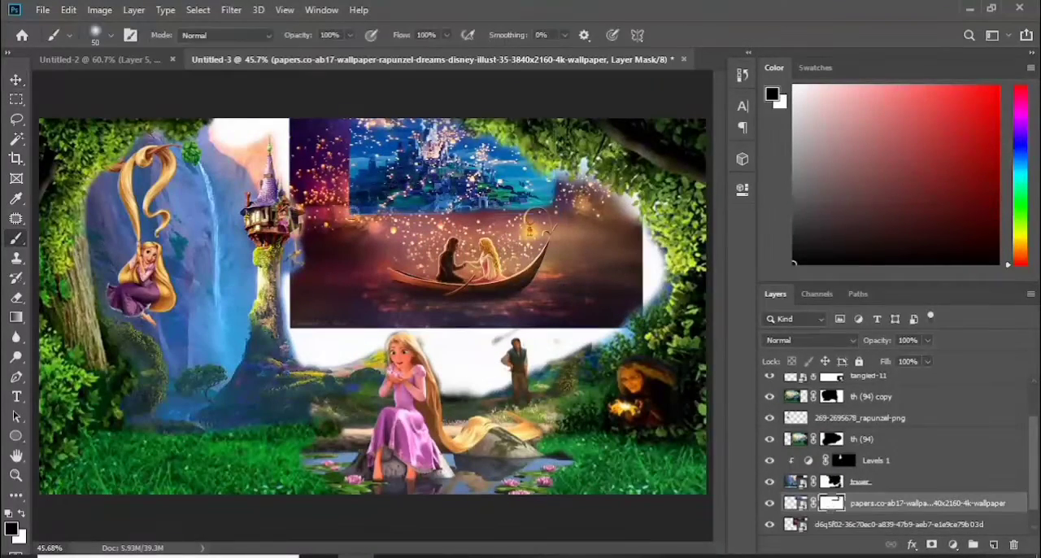
drag(517, 131, 335, 187)
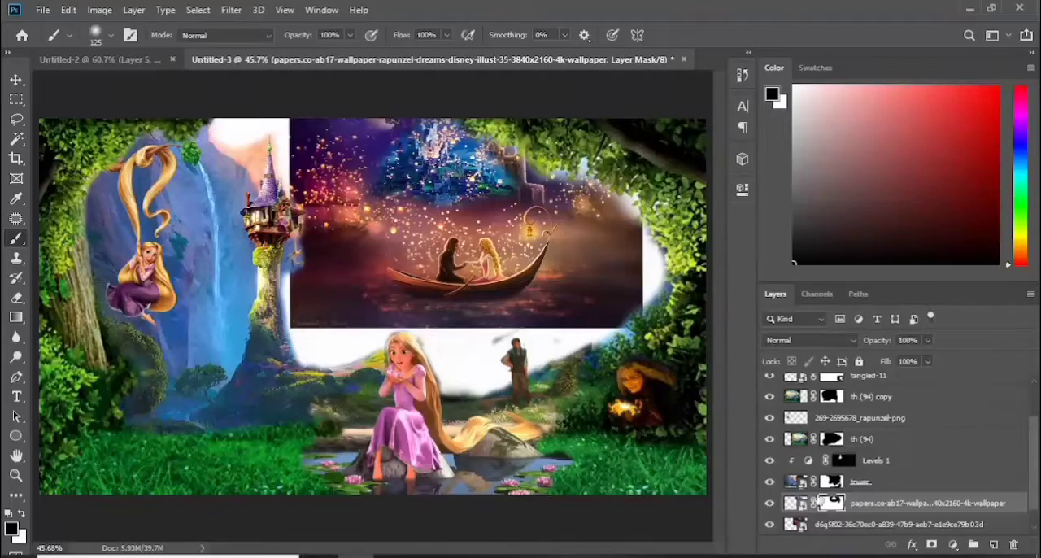
Add a Color Lookup adjustment clipped to the boat image layer
click(793, 503)
click(791, 527)
click(953, 545)
click(948, 462)
click(612, 444)
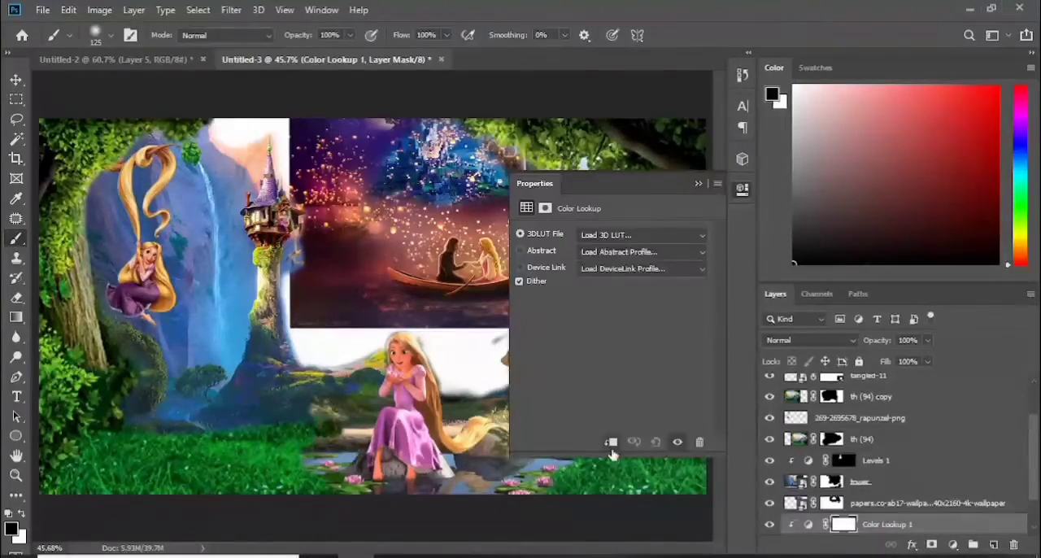
Try several 3DLUT files, including filmstock_50.3dl and NightFromDay.CUBE, and apply one with cool, dark blue-teal tones
click(641, 235)
click(672, 60)
key(Down)
key(Down)
key(Down)
key(Down)
key(Down)
key(Down)
key(Down)
key(Down)
key(Down)
key(Down)
key(Down)
key(Down)
key(Down)
key(Down)
key(Down)
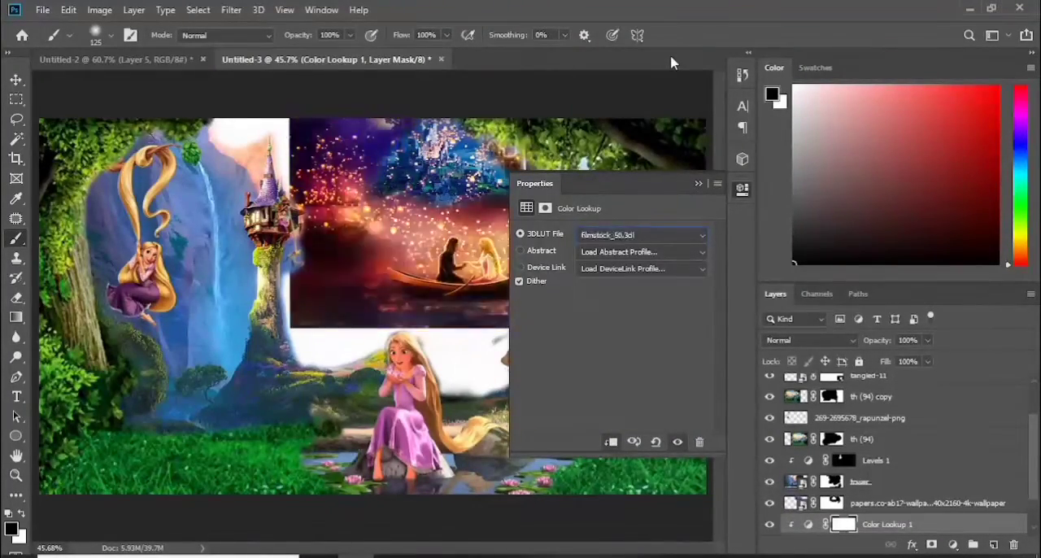
key(Down)
key(Down)
key(Down)
key(Down)
key(Down)
key(Down)
key(Down)
key(Down)
key(Down)
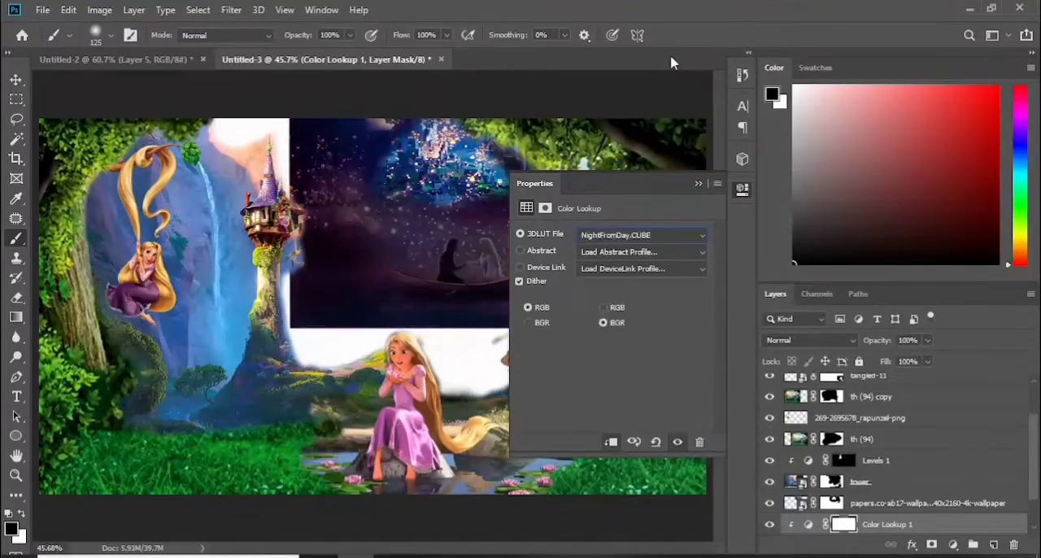
key(Up)
key(Up)
key(Up)
key(Up)
key(Up)
key(Up)
key(Up)
key(Up)
key(Up)
click(699, 183)
Invert the Color Lookup mask and paint white over the sky and water, finishing with a soft 11% brush flow
scroll(853, 493, down, 2)
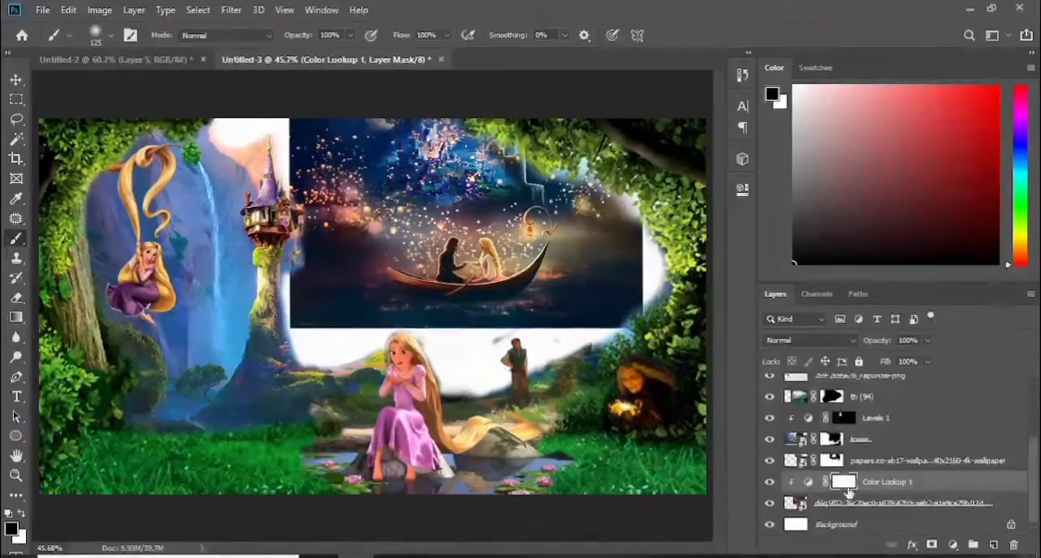
key(ctrl+i)
key(x)
mouse_move(366, 179)
mouse_down()
mouse_move(504, 147)
mouse_move(398, 171)
mouse_move(547, 164)
mouse_up()
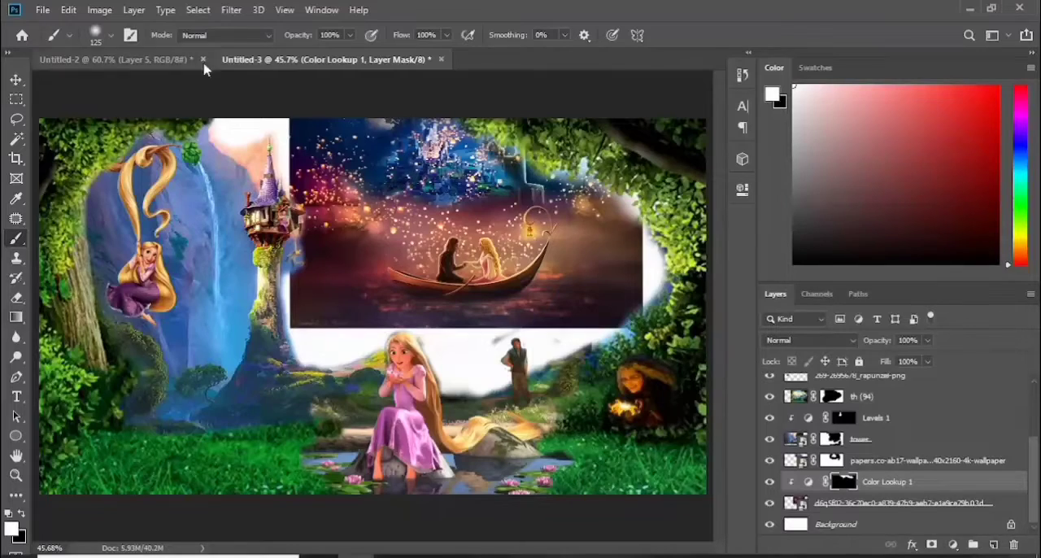
drag(406, 36, 360, 36)
mouse_move(349, 165)
mouse_down()
mouse_move(535, 202)
mouse_move(635, 270)
mouse_move(309, 318)
mouse_move(564, 285)
mouse_move(376, 236)
mouse_up()
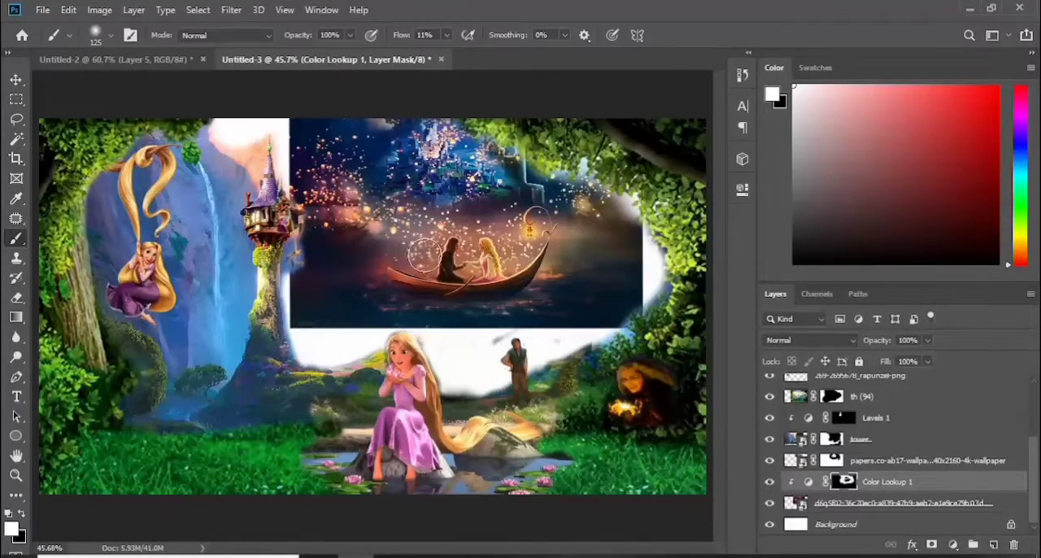
Apply a Curves adjustment to the castle layer to darken it to match the night scene
click(794, 460)
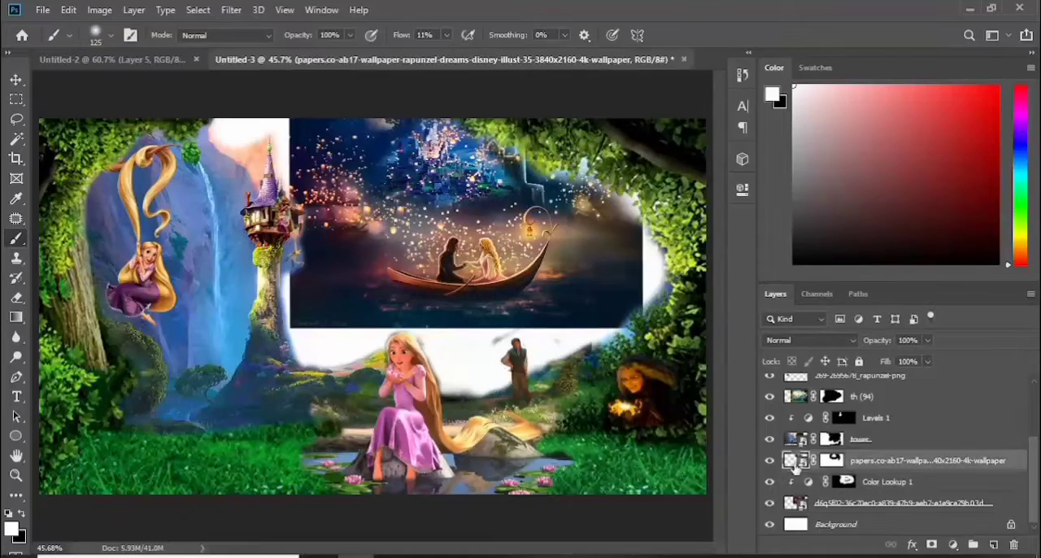
click(99, 9)
mouse_move(140, 44)
click(293, 77)
drag(704, 229, 716, 239)
click(1002, 92)
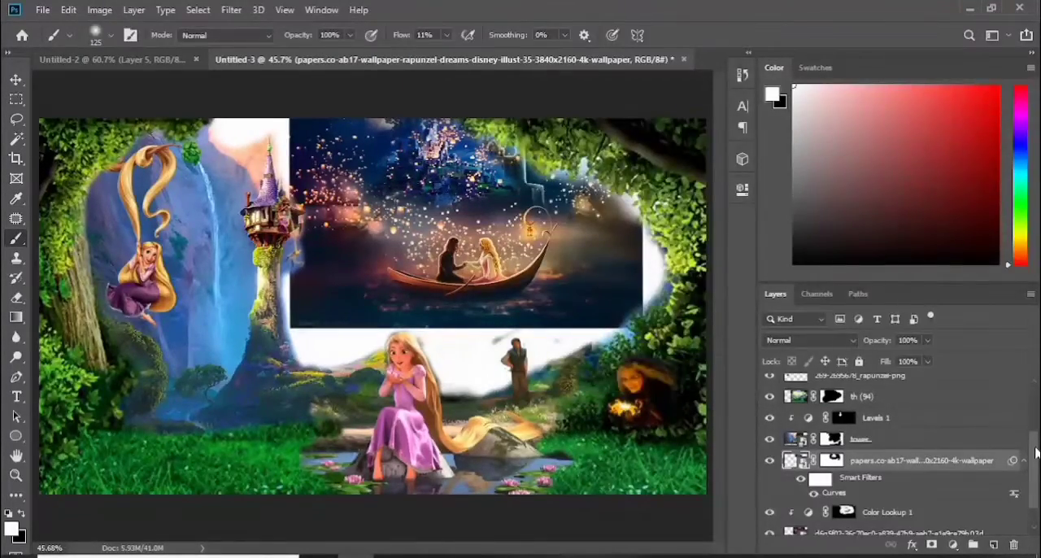
Merge the castle, Color Lookup 1 and boat image layers into one, and toggle its visibility to check it
drag(1037, 453, 1035, 482)
shift+click(887, 503)
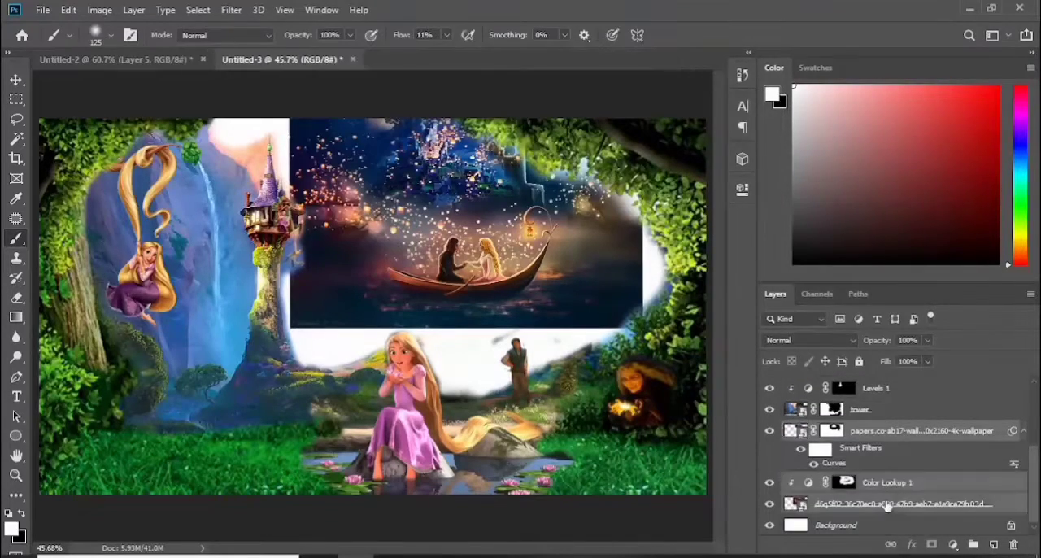
key(ctrl+e)
click(770, 504)
click(769, 503)
click(769, 503)
click(769, 504)
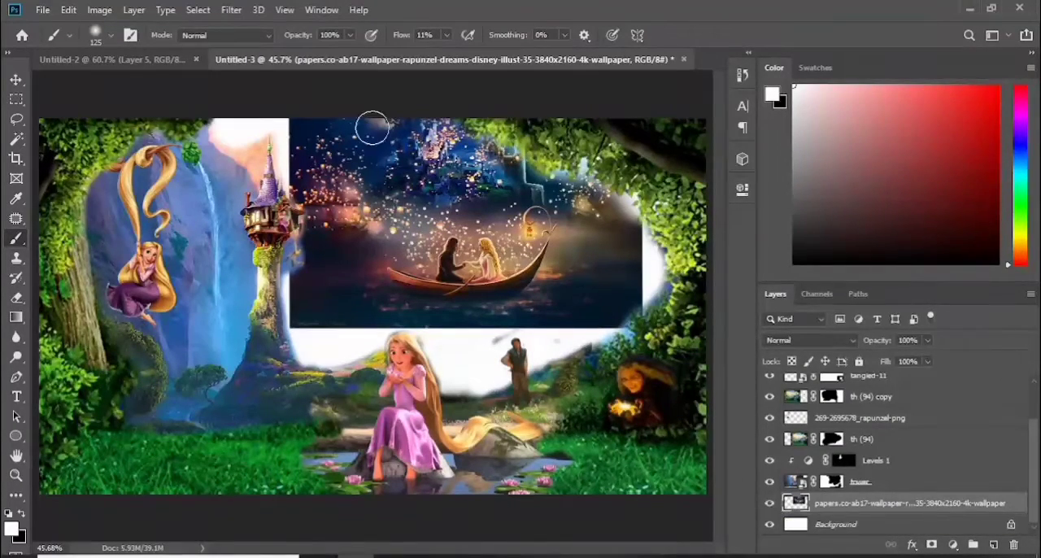
Clean the leftover smudges beside the standing man from the tower layer's mask at 100% brush flow
key(x)
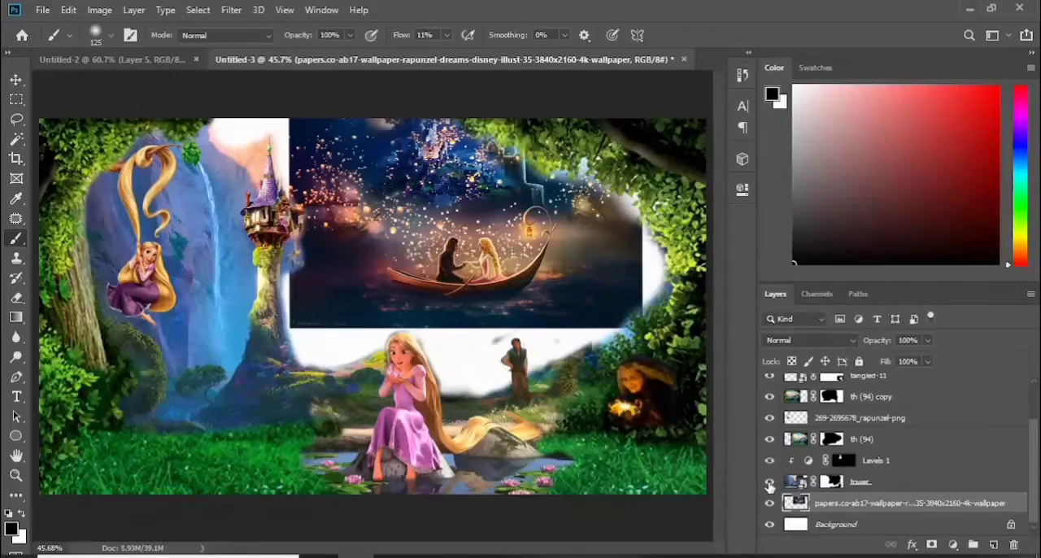
click(832, 481)
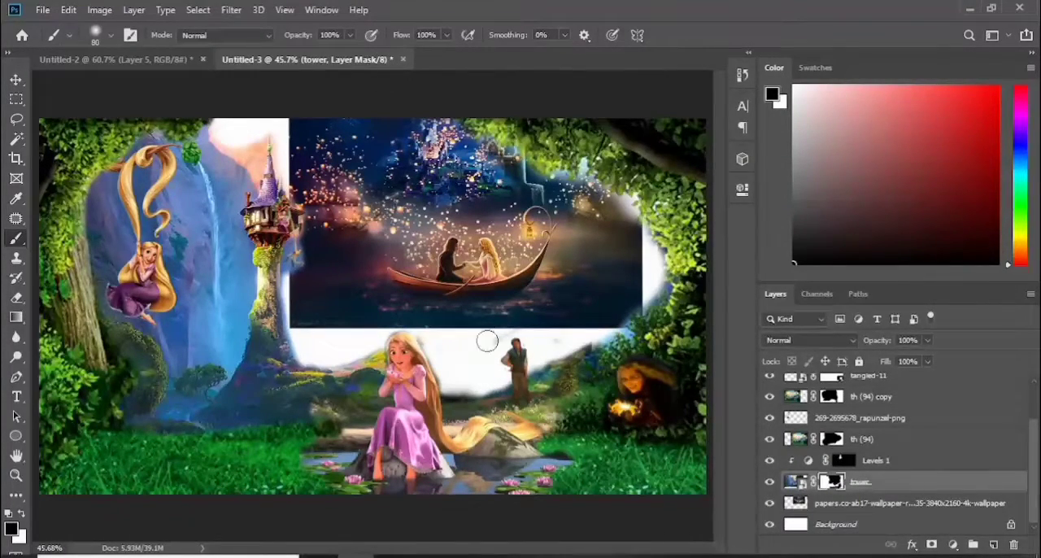
click(769, 483)
click(770, 483)
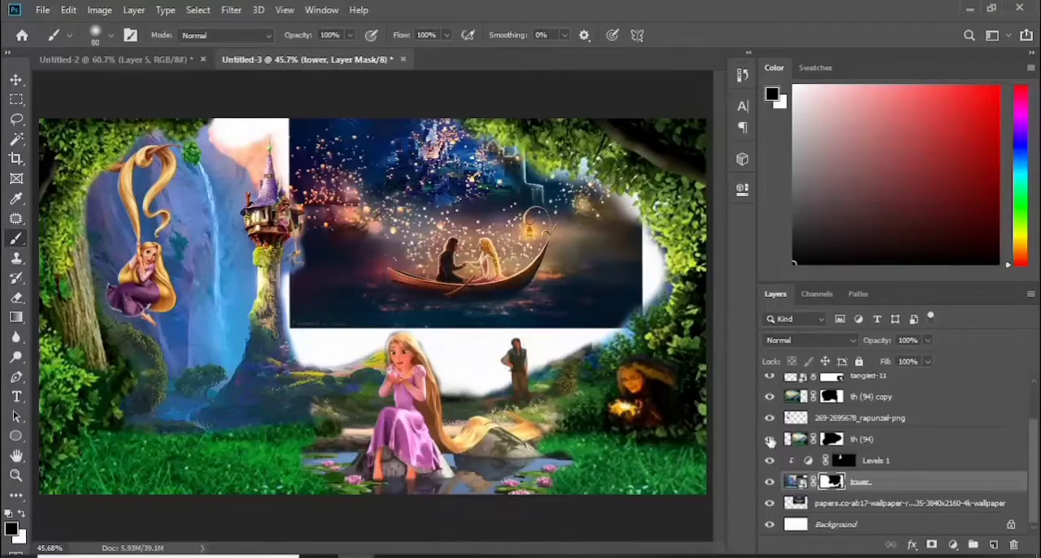
Duplicate the merged castle-and-boat layer and enlarge the copy behind it to fill the white gaps around the water
click(927, 502)
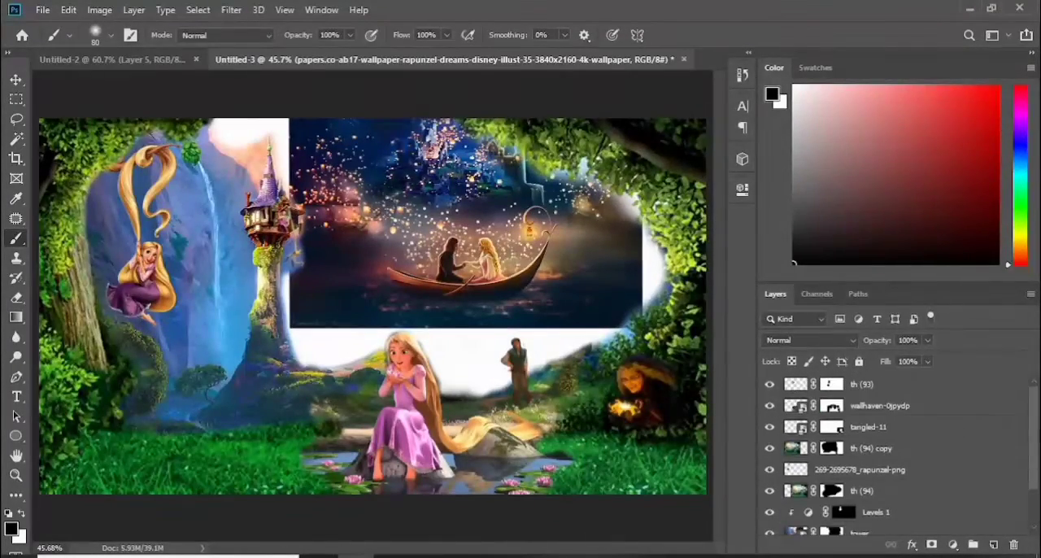
key(ctrl+j)
key(ctrl+t)
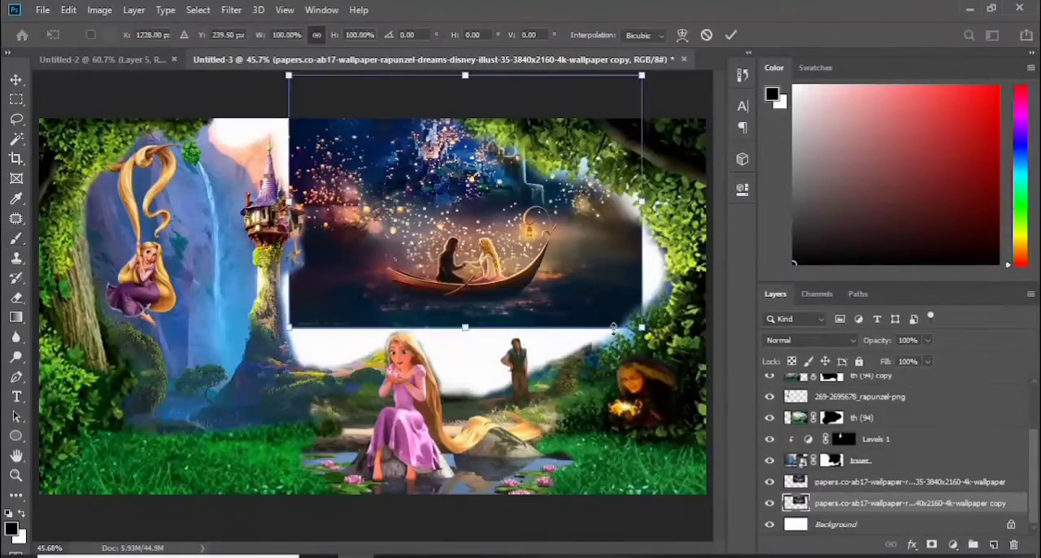
drag(288, 329, 169, 408)
drag(474, 358, 464, 274)
mouse_move(522, 316)
mouse_down()
mouse_move(523, 304)
mouse_move(526, 323)
mouse_up()
drag(187, 178, 75, 178)
drag(497, 364, 522, 326)
key(Return)
Add a mask to the original merged layer and paint black along its edges to blend it into the enlarged copy
key(b)
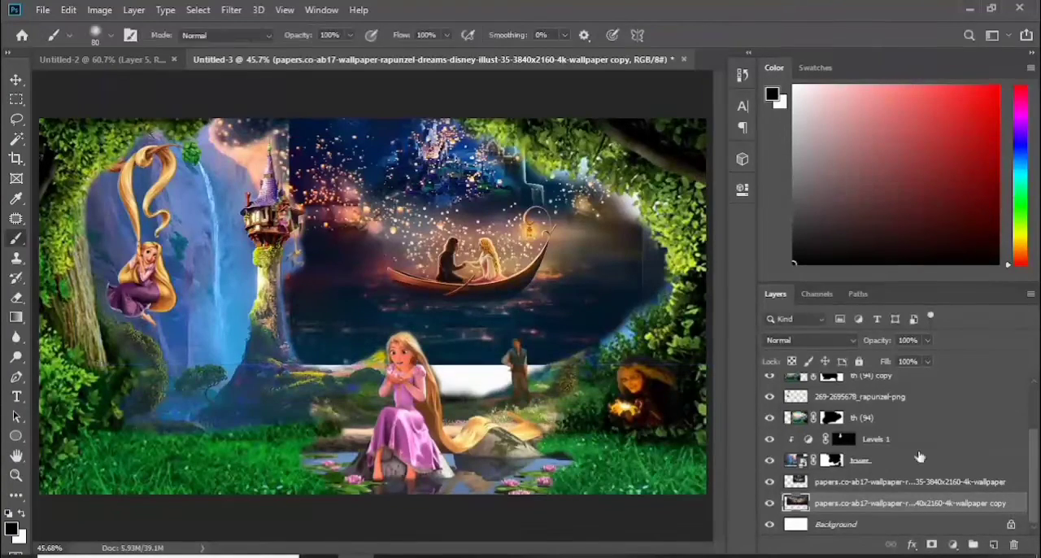
click(919, 482)
click(932, 544)
drag(454, 336, 654, 242)
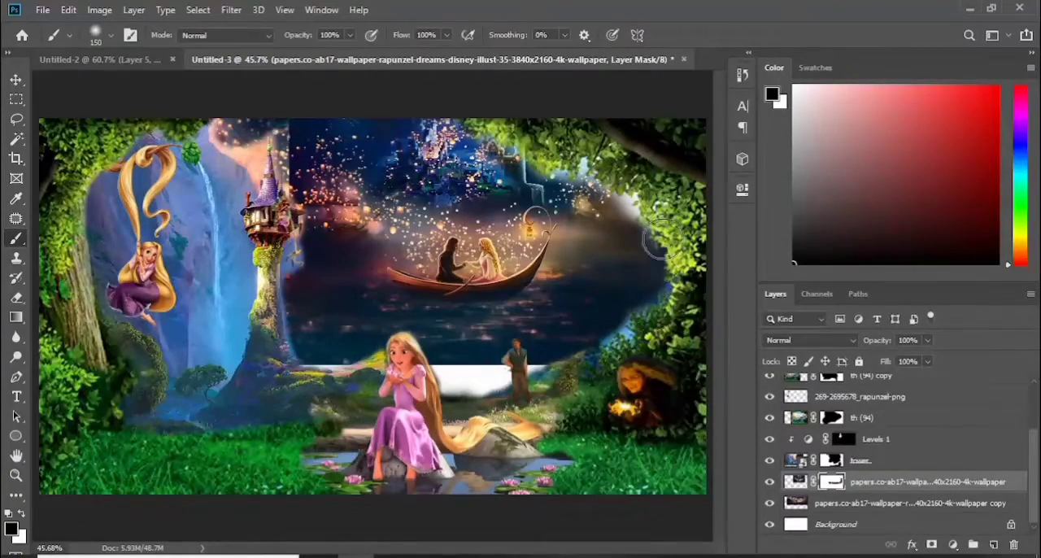
mouse_move(286, 294)
mouse_down()
mouse_move(262, 225)
mouse_move(296, 301)
mouse_up()
key(x)
key(x)
drag(266, 138, 267, 220)
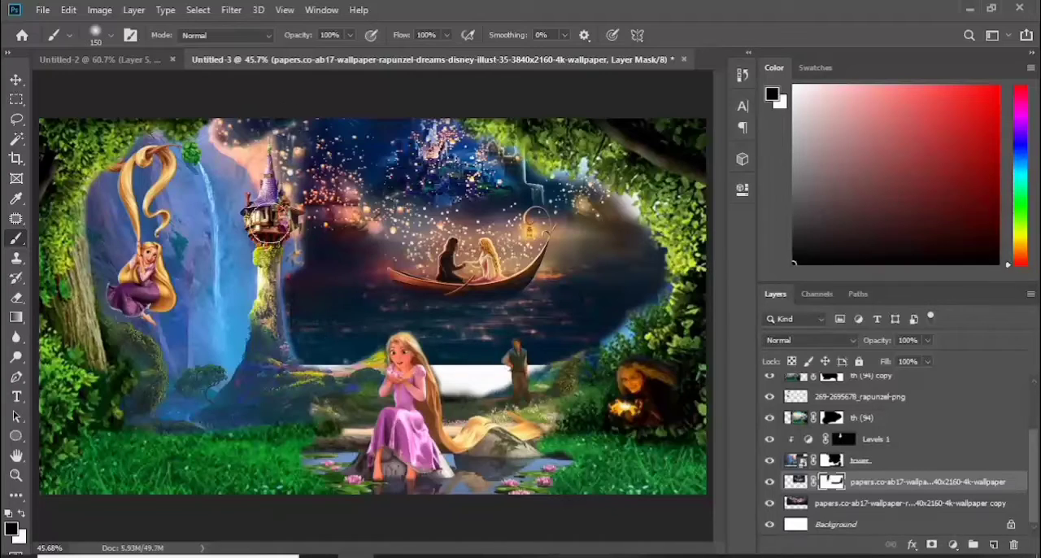
Paint black on the tower layer's mask around the tower roof to replace the pale cliffs with the lantern sky
click(770, 461)
click(770, 462)
click(865, 463)
key(bracketleft)
key(bracketleft)
key(bracketleft)
key(bracketleft)
key(bracketleft)
mouse_move(229, 147)
mouse_down()
mouse_move(217, 184)
mouse_move(234, 181)
mouse_up()
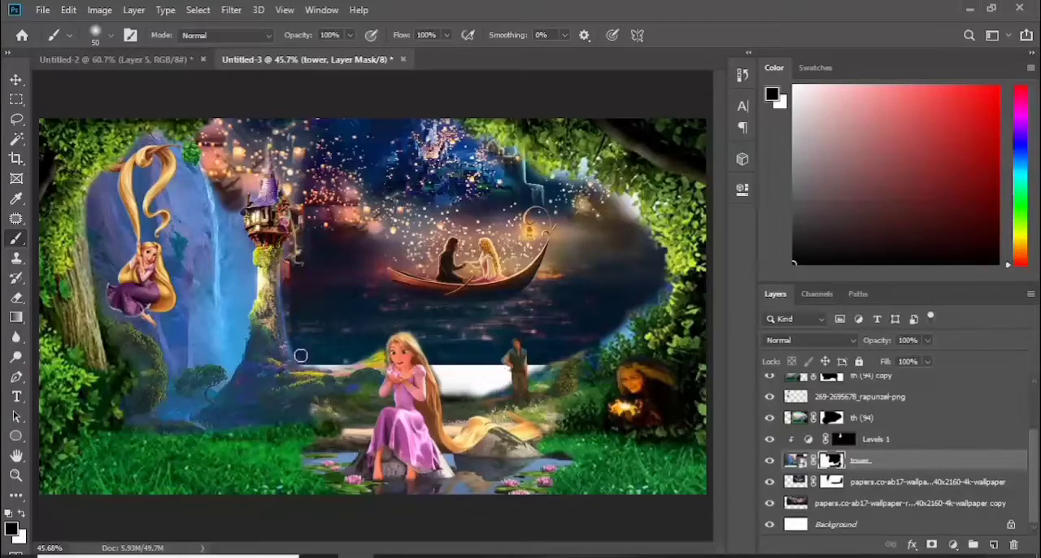
Restore the tower's stonework and eave along its inner edge by painting white on the tower layer's mask with a 20 px brush
key(ctrl+plus)
key(ctrl+plus)
key(ctrl+plus)
key(ctrl+plus)
drag(462, 548, 423, 549)
drag(720, 309, 720, 264)
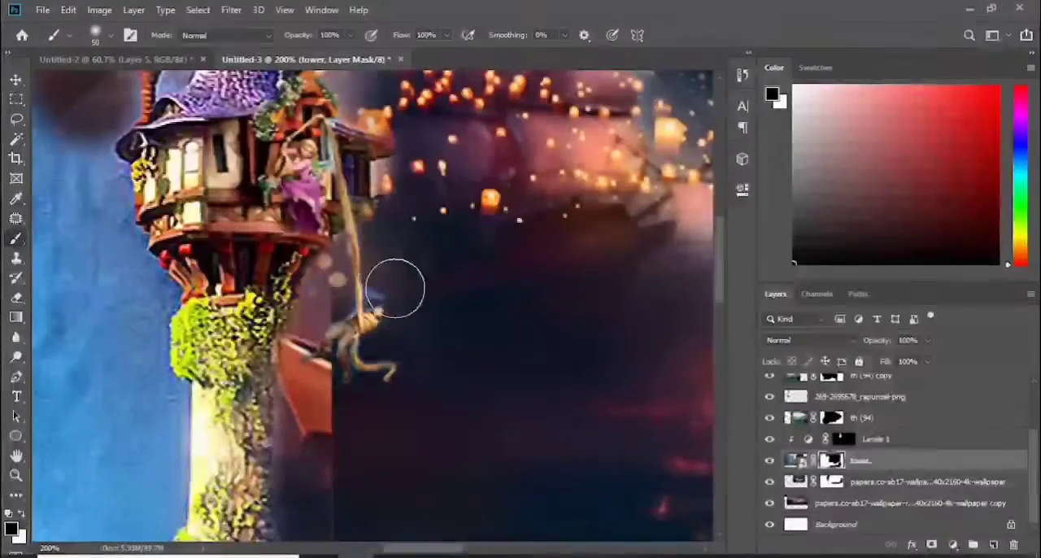
key(bracketleft)
key(bracketleft)
key(bracketleft)
key(x)
mouse_move(306, 262)
mouse_down()
mouse_move(265, 352)
mouse_move(270, 462)
mouse_up()
drag(343, 150, 368, 130)
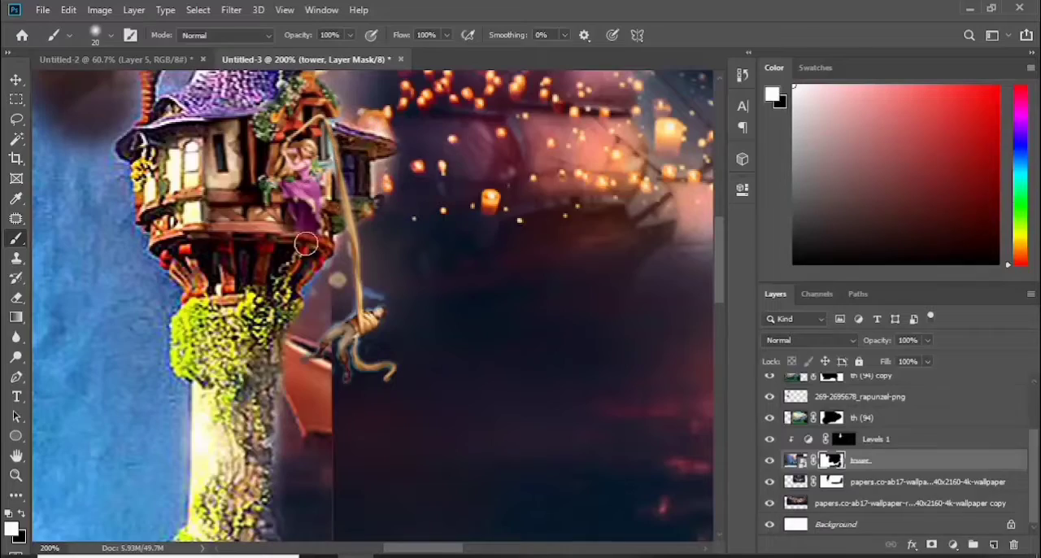
Select the th (93) layer of the figure hanging from the hair and ready the Brush for its mask
mouse_move(721, 273)
mouse_down()
mouse_move(721, 242)
mouse_move(720, 291)
mouse_up()
key(v)
click(366, 193)
key(b)
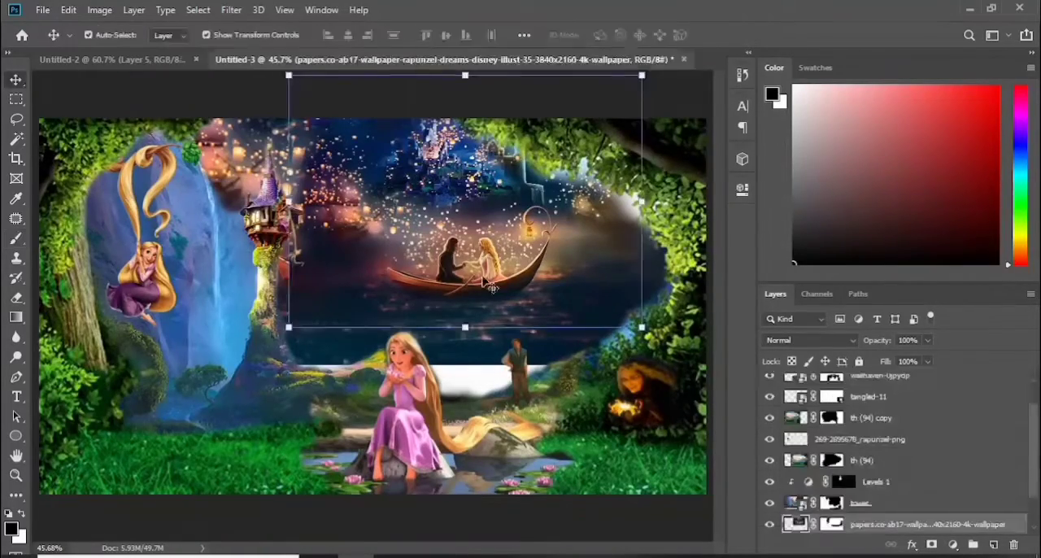
Enlarge the castle-and-boat layer to about 104% and resize and reposition its copy behind so the water fills the white gaps
drag(468, 335, 480, 345)
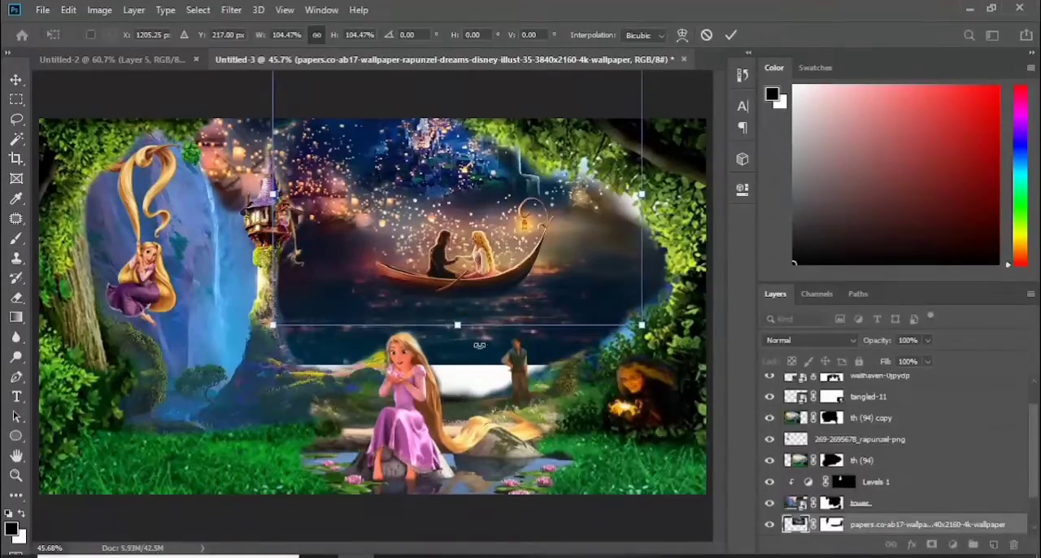
key(Return)
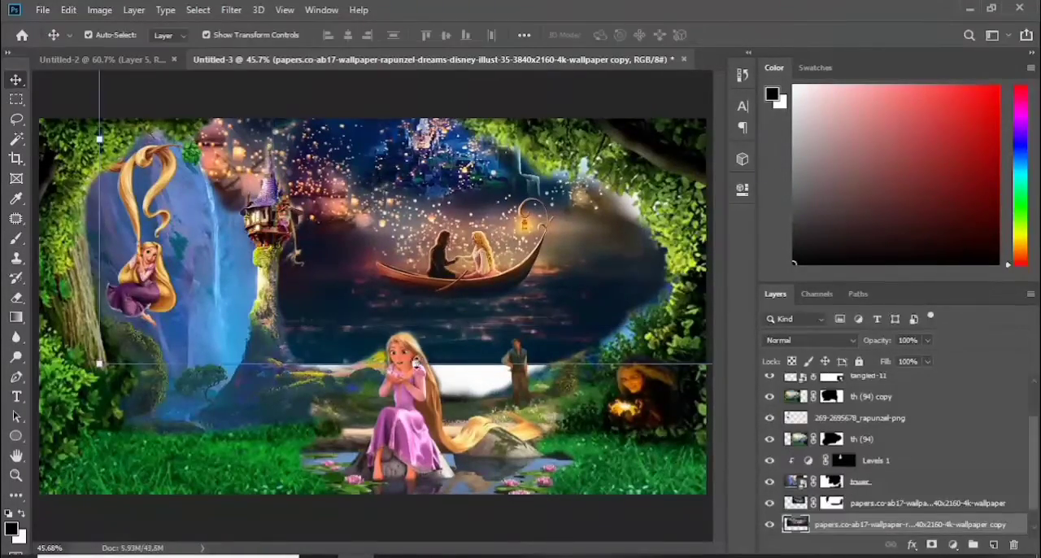
drag(417, 362, 417, 403)
drag(570, 331, 434, 348)
drag(517, 430, 655, 528)
drag(482, 402, 471, 257)
drag(643, 383, 711, 428)
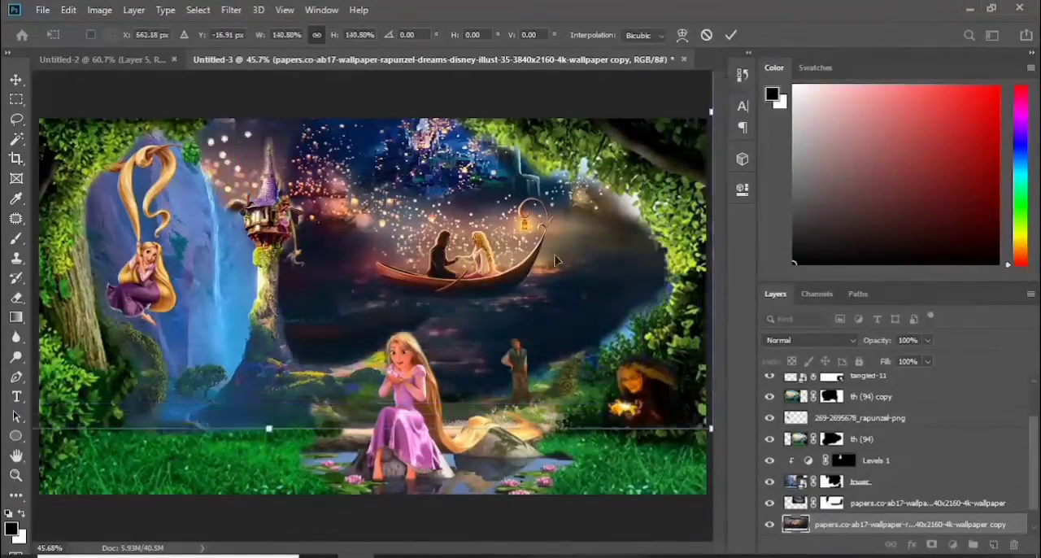
drag(492, 337, 498, 311)
drag(271, 404, 271, 453)
drag(477, 355, 476, 306)
drag(459, 316, 399, 315)
click(730, 35)
Mask the enlarged castle-and-boat copy and paint black with a large soft brush to clear the sky around the tower roof
click(932, 545)
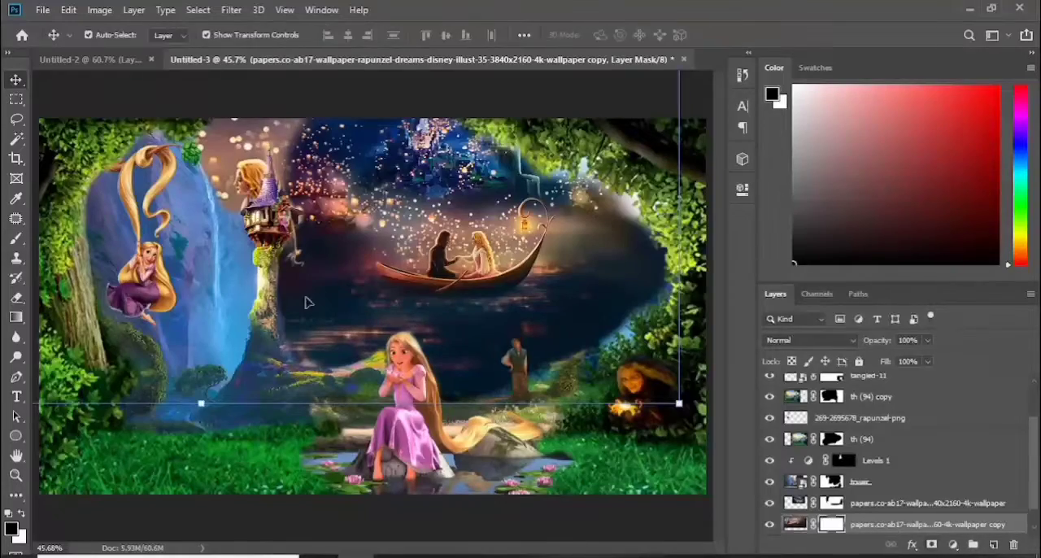
key(b)
key(bracketright)
key(bracketright)
mouse_move(281, 146)
mouse_down()
mouse_move(250, 212)
mouse_move(255, 109)
mouse_up()
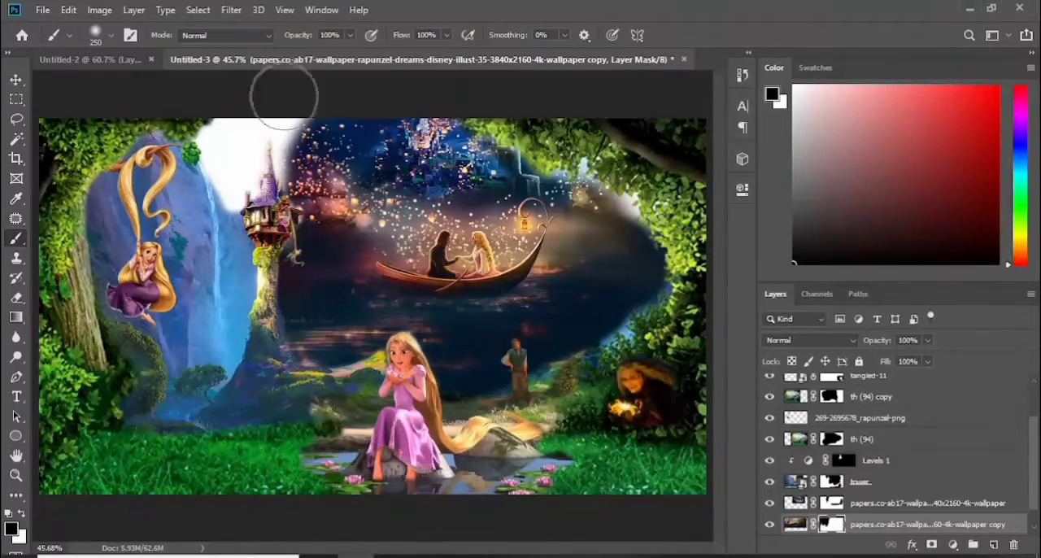
Clip a Color Lookup adjustment to the castle-and-boat copy and cycle through the 3DLUT presets around Moonlight.3DL to recolour the water
click(953, 545)
click(951, 471)
click(611, 442)
click(643, 235)
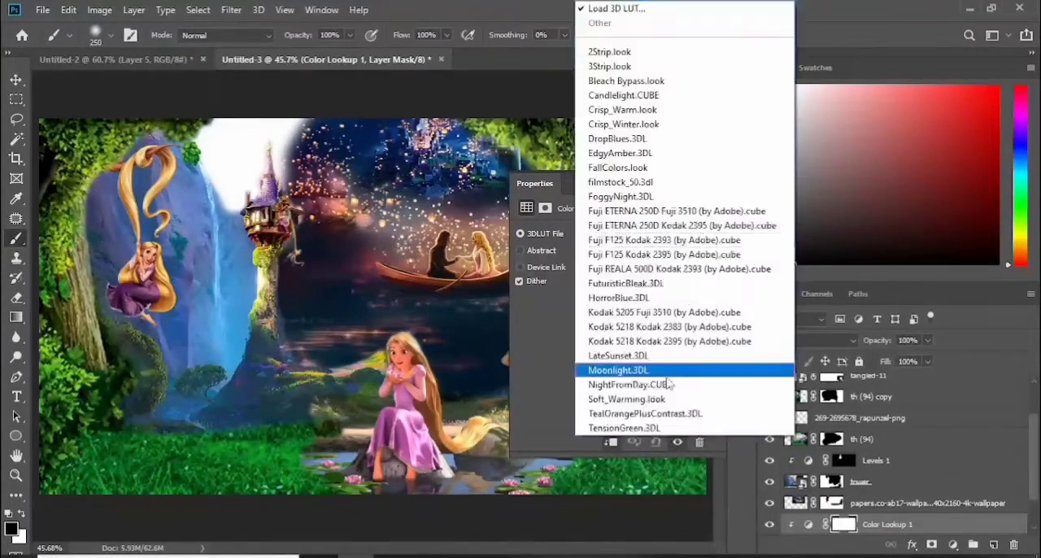
click(678, 374)
key(Down)
key(Down)
key(Up)
key(Up)
key(Up)
key(Up)
key(Up)
key(Up)
key(Up)
click(698, 184)
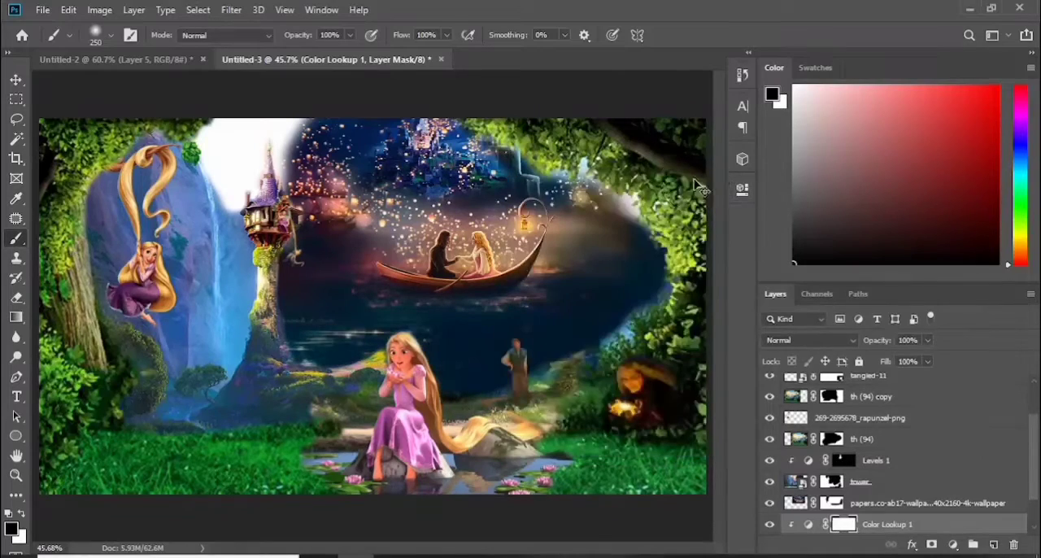
Invert the Color Lookup mask and paint white at 22% flow over the lower water to apply the effect there
key(ctrl+i)
drag(407, 36, 346, 37)
key(x)
drag(560, 340, 609, 325)
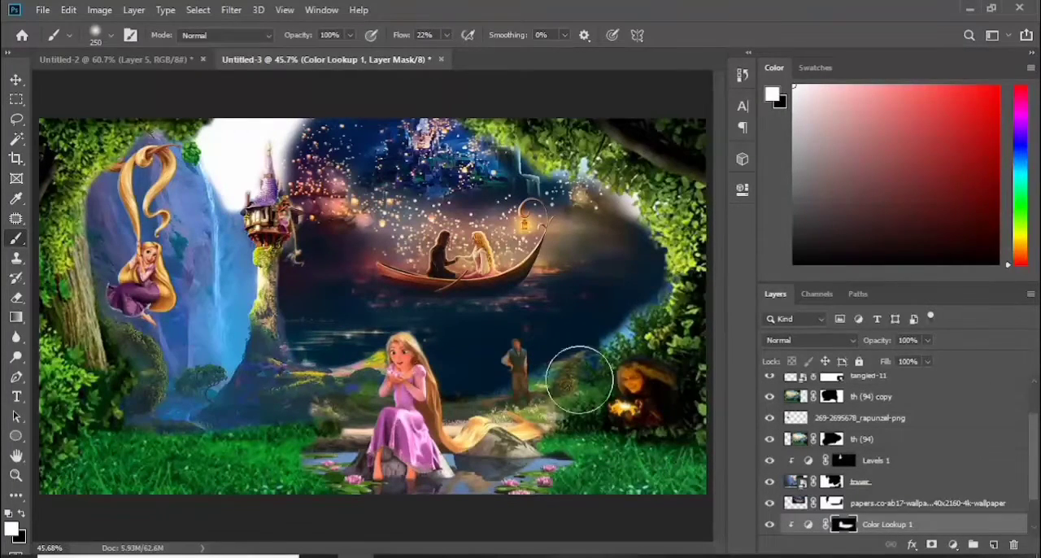
Paint black on the th (94) layer's mask to remove the pale fringe along the foliage beside the boat scene
click(832, 439)
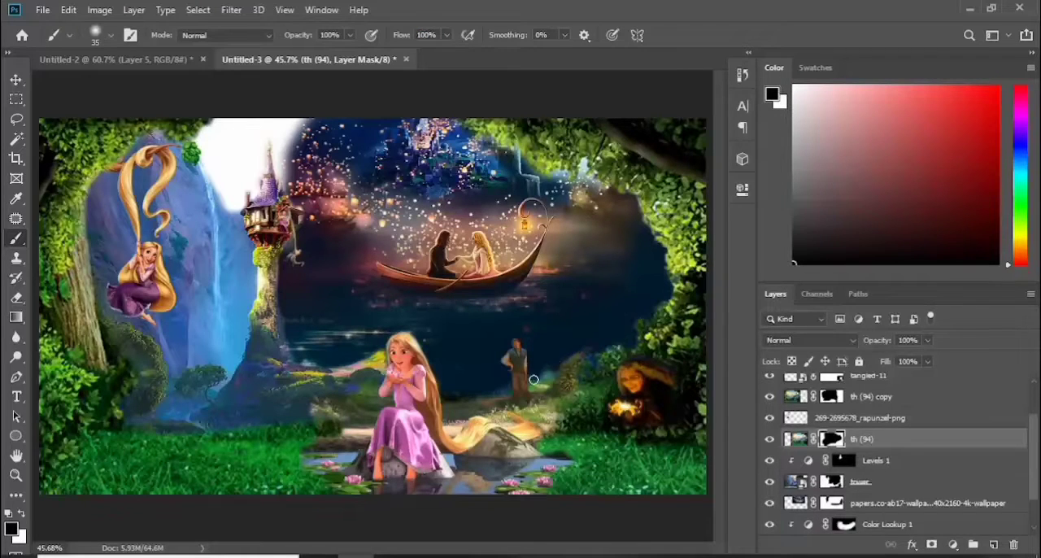
drag(627, 197, 557, 170)
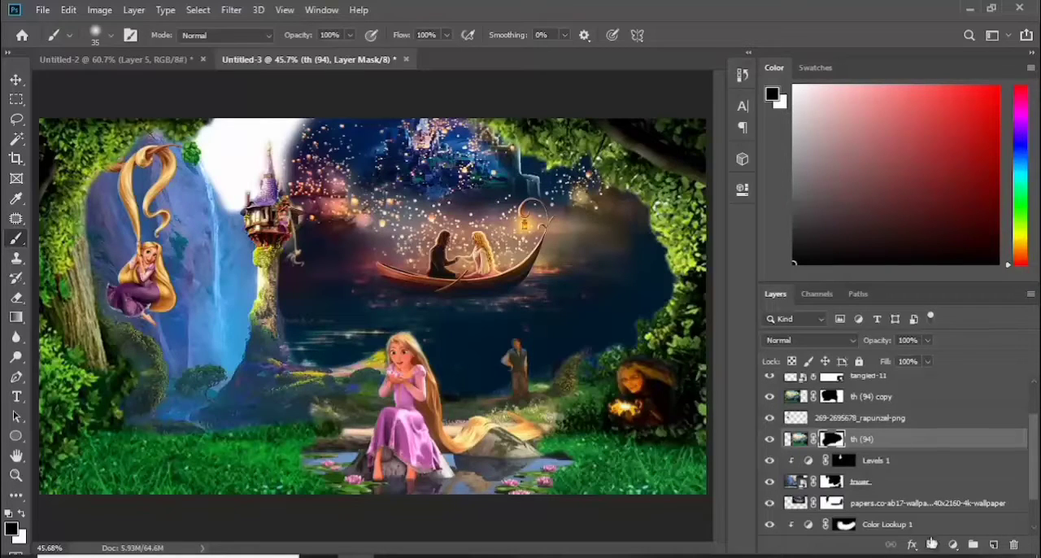
click(953, 545)
click(942, 347)
click(611, 442)
drag(634, 183, 917, 124)
drag(912, 283, 925, 306)
drag(942, 110, 770, 182)
click(831, 184)
key(Delete)
Clip a Color Balance adjustment to the th (94) foliage layer with midtones red +21, green +3 and blue +6
click(953, 545)
click(990, 408)
click(611, 442)
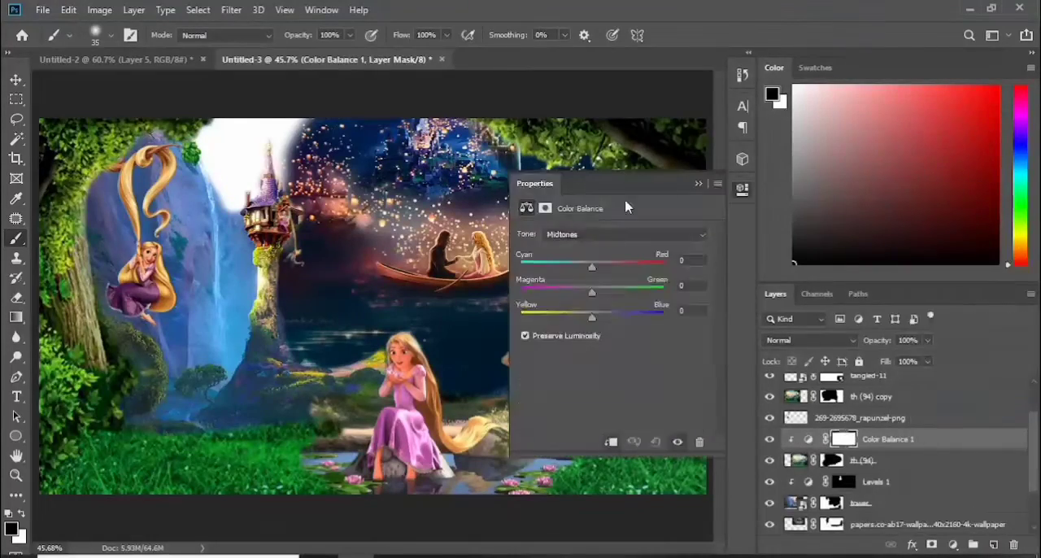
drag(626, 207, 908, 166)
drag(874, 275, 872, 259)
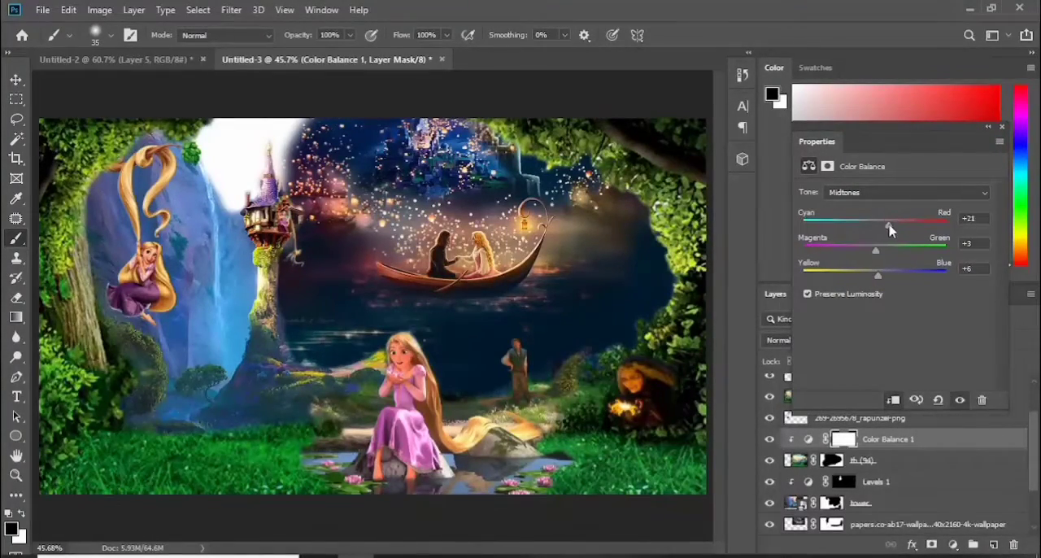
drag(925, 128, 742, 189)
Clip a Brightness/Contrast adjustment to the th (94) foliage layer with brightness -77 and contrast -45
click(870, 459)
click(953, 544)
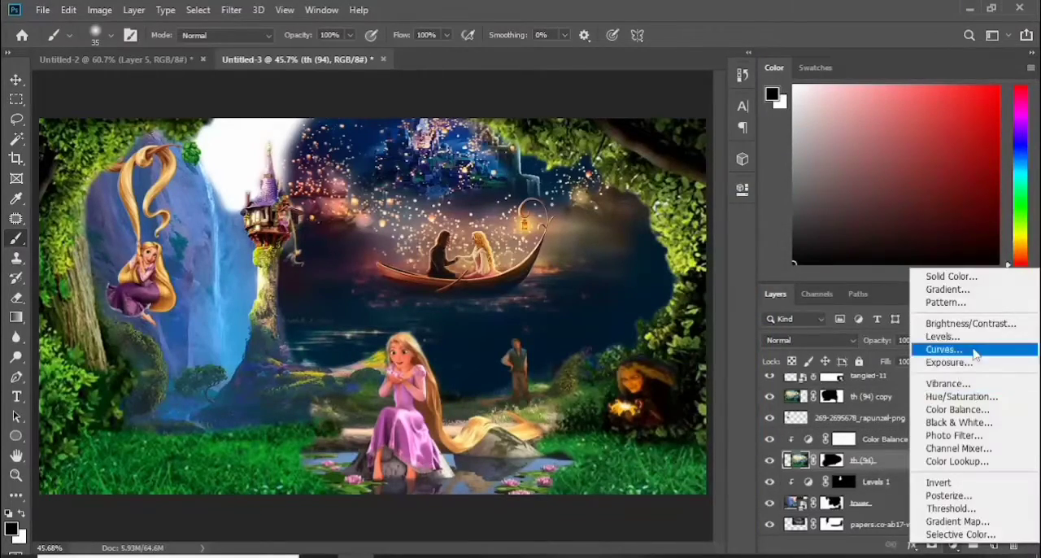
click(944, 322)
drag(635, 211, 908, 169)
drag(886, 233, 805, 234)
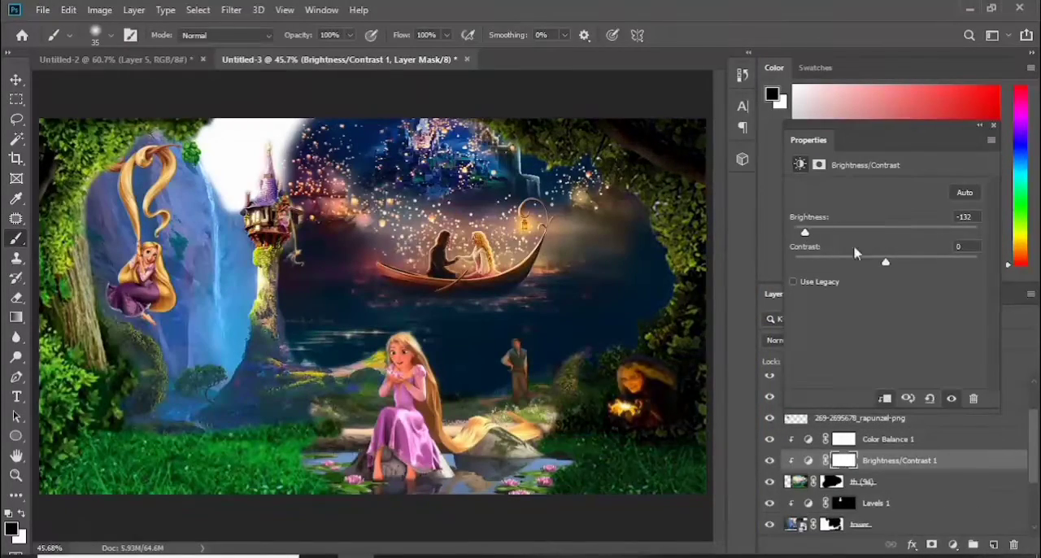
drag(886, 262, 859, 263)
drag(804, 234, 841, 244)
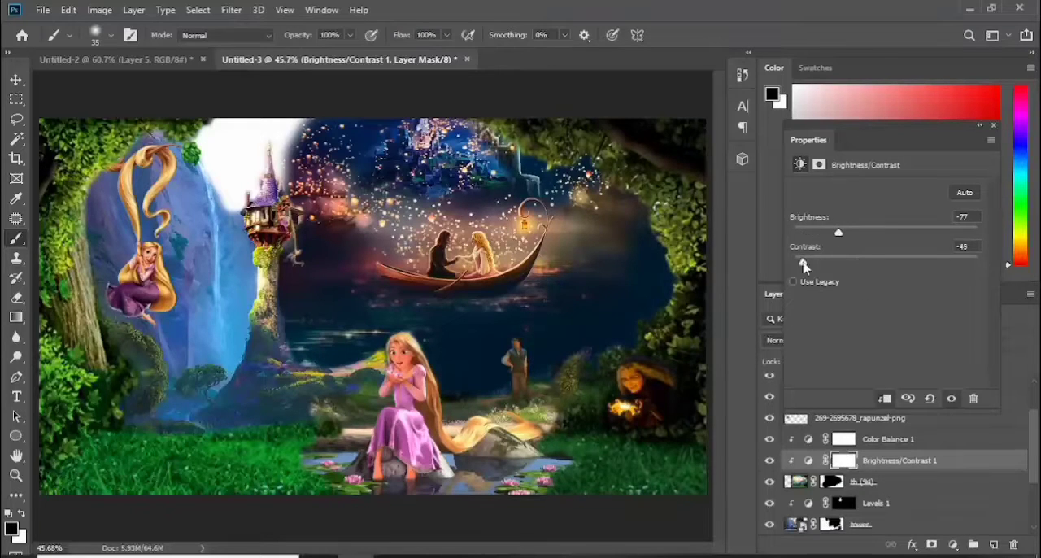
drag(933, 127, 742, 191)
Paint black on the wallhaven-0jpydp layer's mask to remove the bush beside the standing man
click(829, 481)
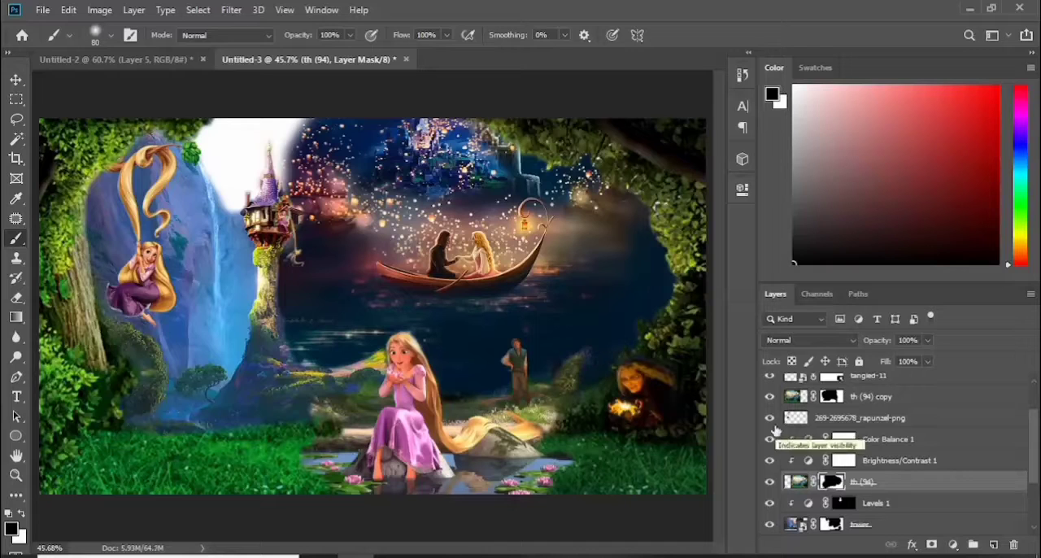
ctrl+click(573, 366)
click(831, 385)
drag(576, 357, 565, 374)
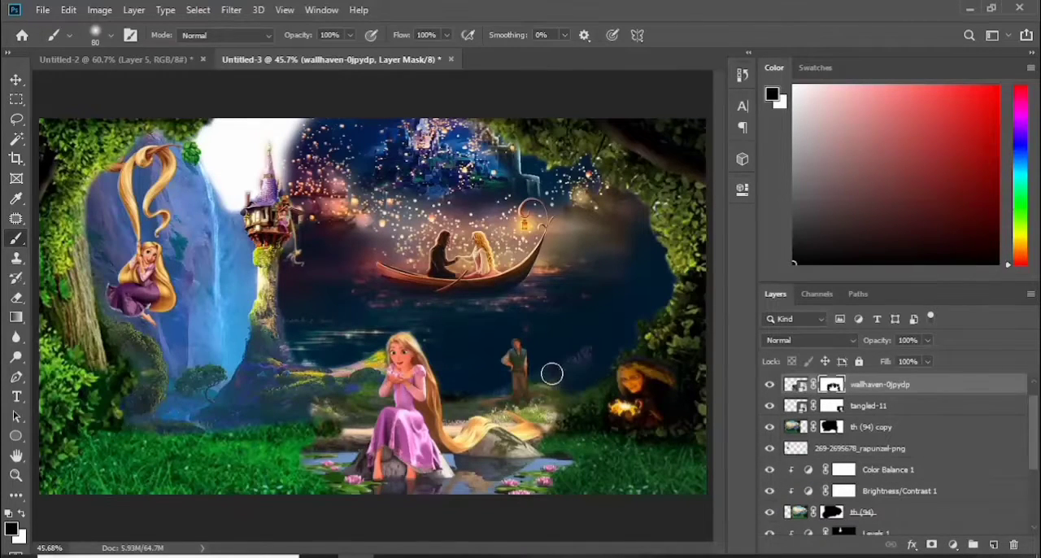
Find the layer holding the leftover patch between the standing man and the old woman, and paint it out on its mask
click(16, 80)
click(600, 354)
click(581, 355)
click(16, 238)
click(843, 503)
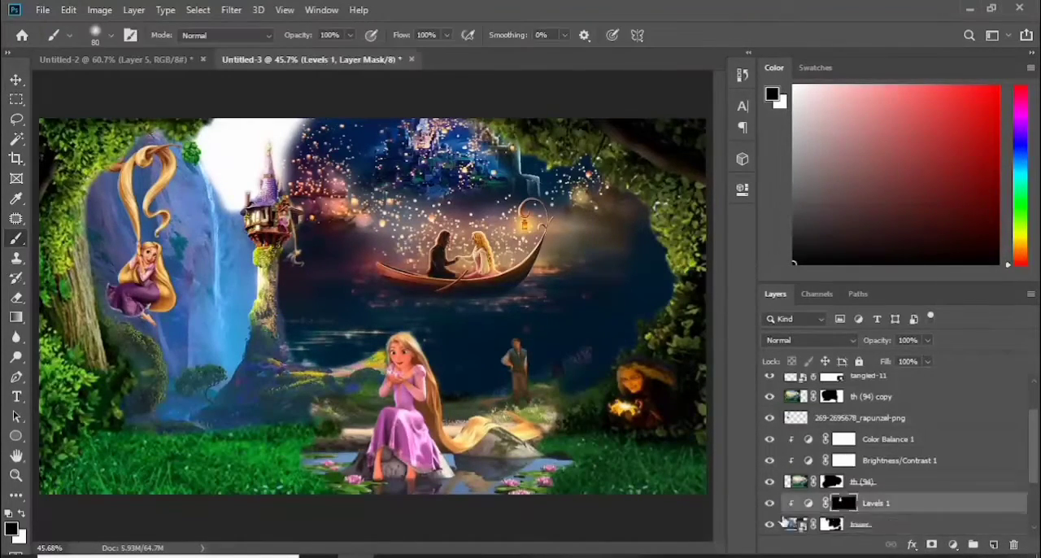
click(783, 523)
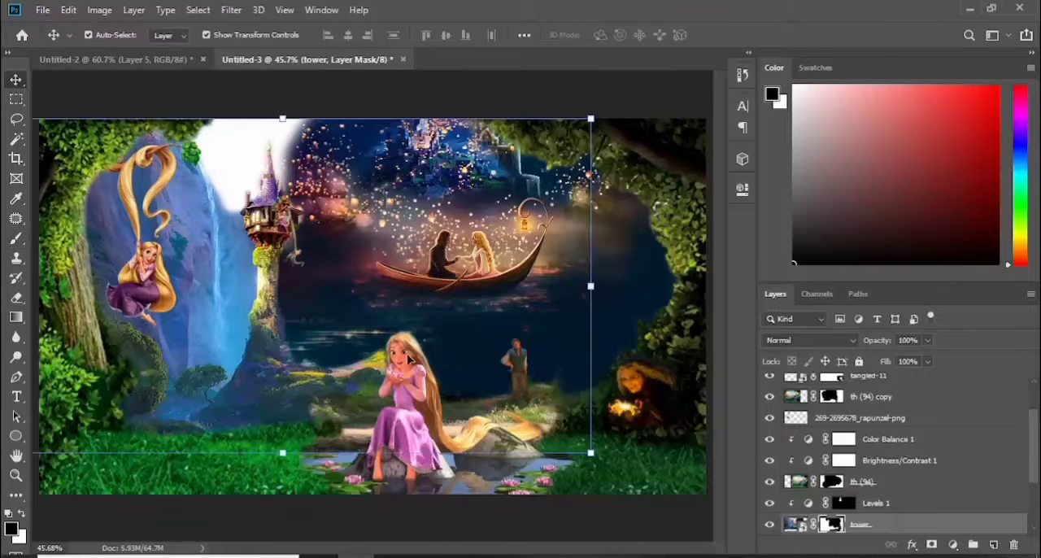
ctrl+click(562, 381)
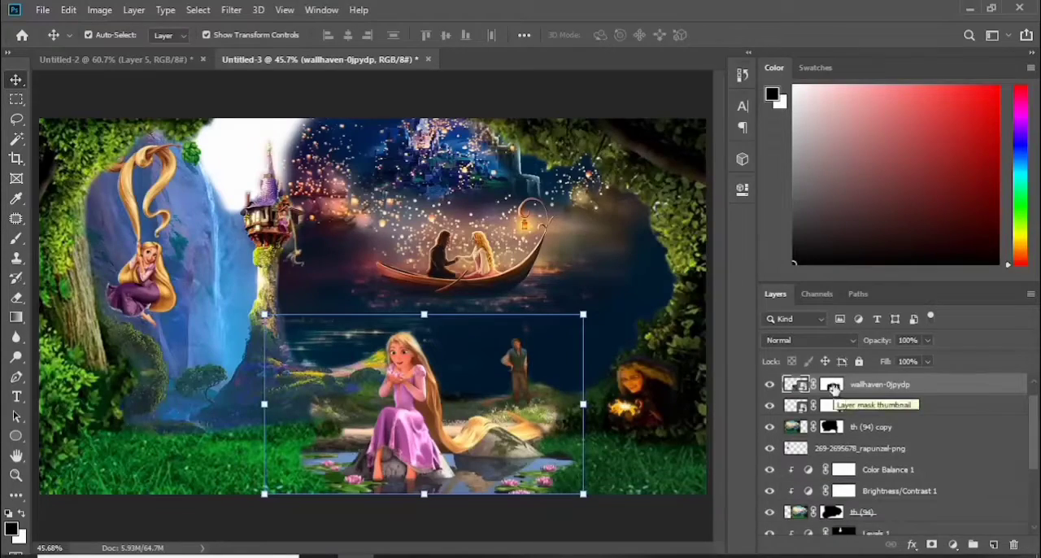
Clip a Color Balance adjustment to the wallhaven-0jpydp Rapunzel layer with midtones -68 cyan, -44 magenta and +10 blue
click(953, 545)
click(883, 417)
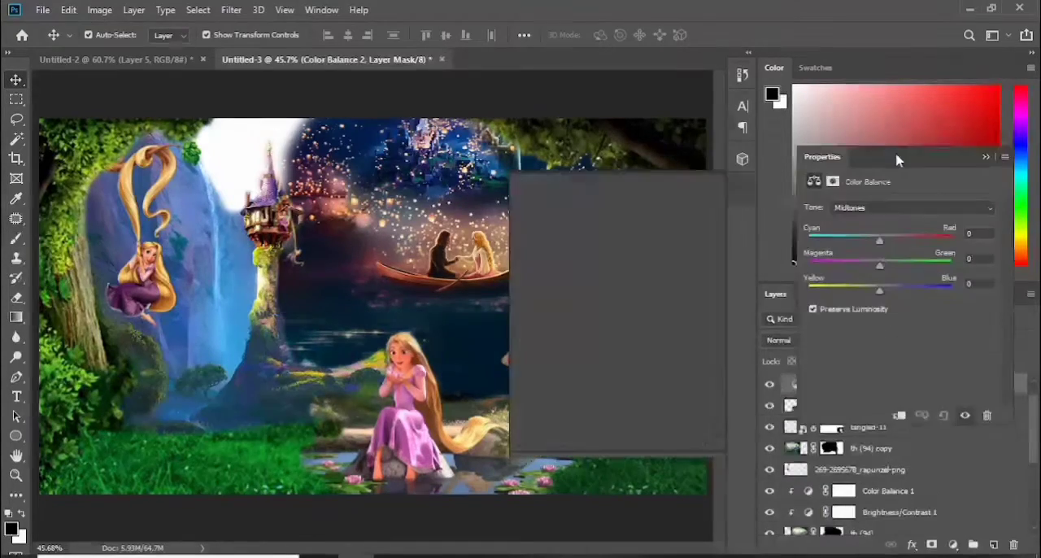
drag(897, 160, 900, 157)
drag(879, 242, 858, 242)
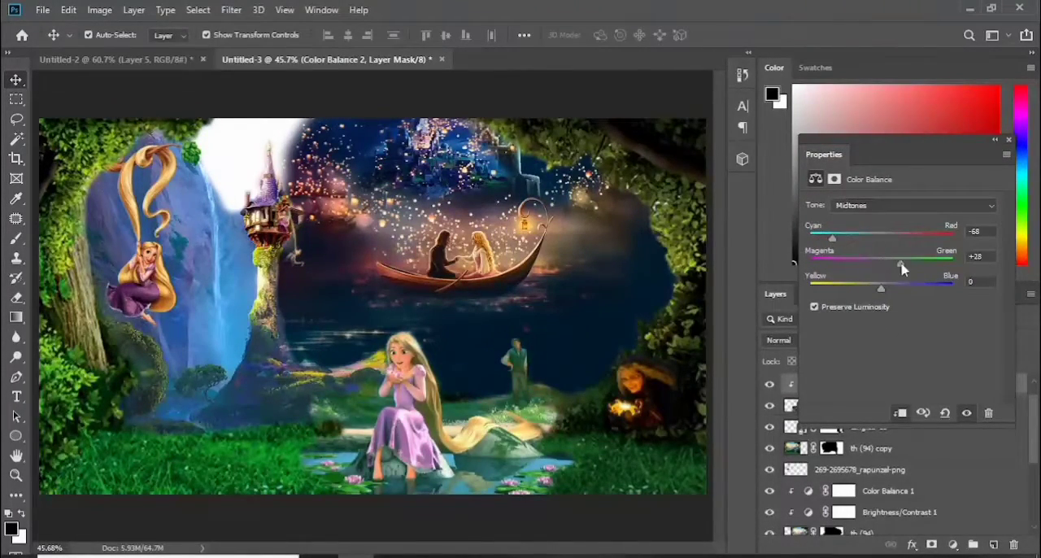
drag(902, 268, 909, 294)
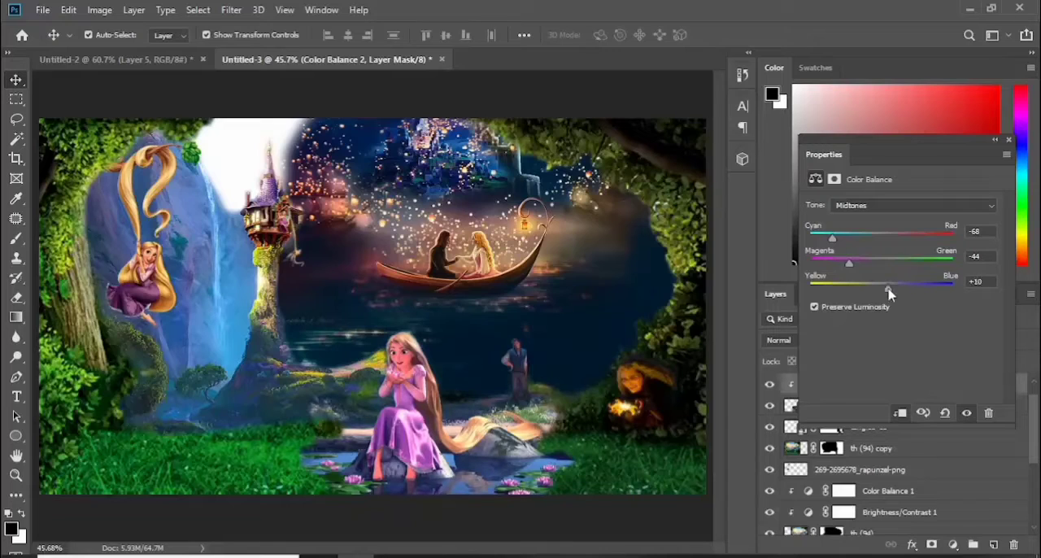
click(1008, 140)
click(935, 405)
click(953, 544)
click(969, 352)
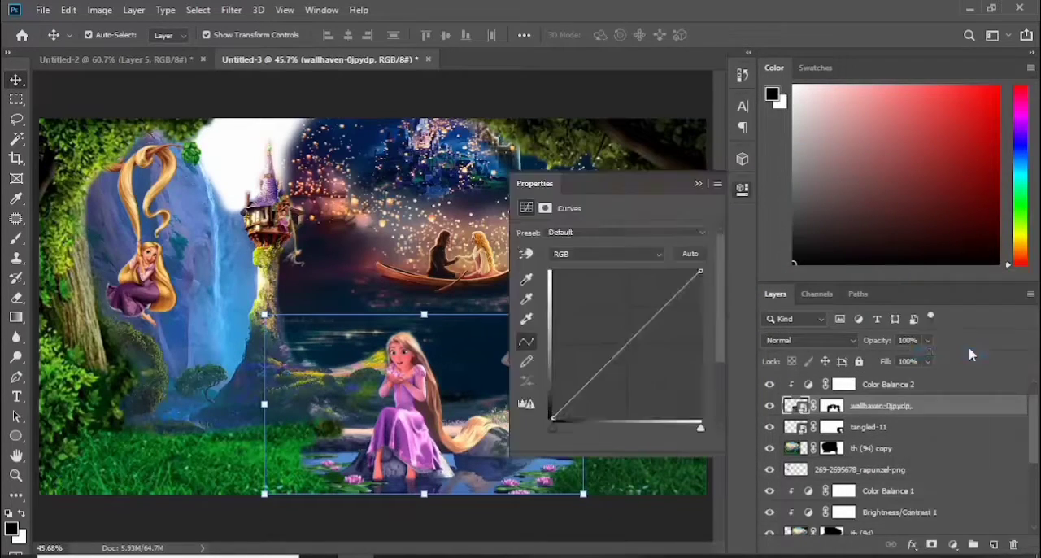
mouse_move(869, 329)
mouse_down()
mouse_move(895, 344)
mouse_move(876, 349)
mouse_move(875, 336)
mouse_up()
drag(886, 153, 742, 191)
key(Delete)
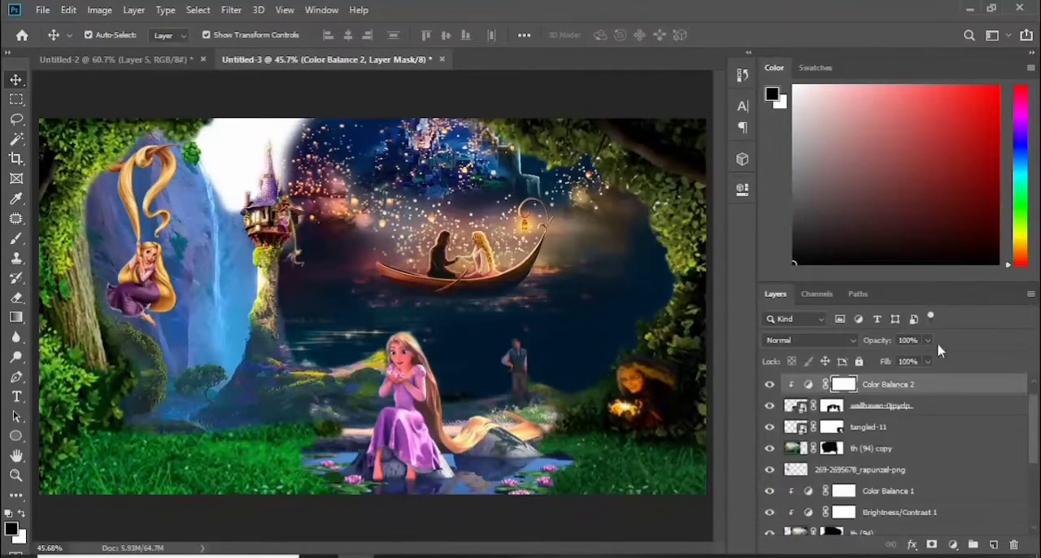
Clip a Brightness/Contrast adjustment to the wallhaven-0jpydp Rapunzel layer, lowering brightness and raising contrast
click(952, 545)
click(943, 328)
drag(885, 256, 927, 289)
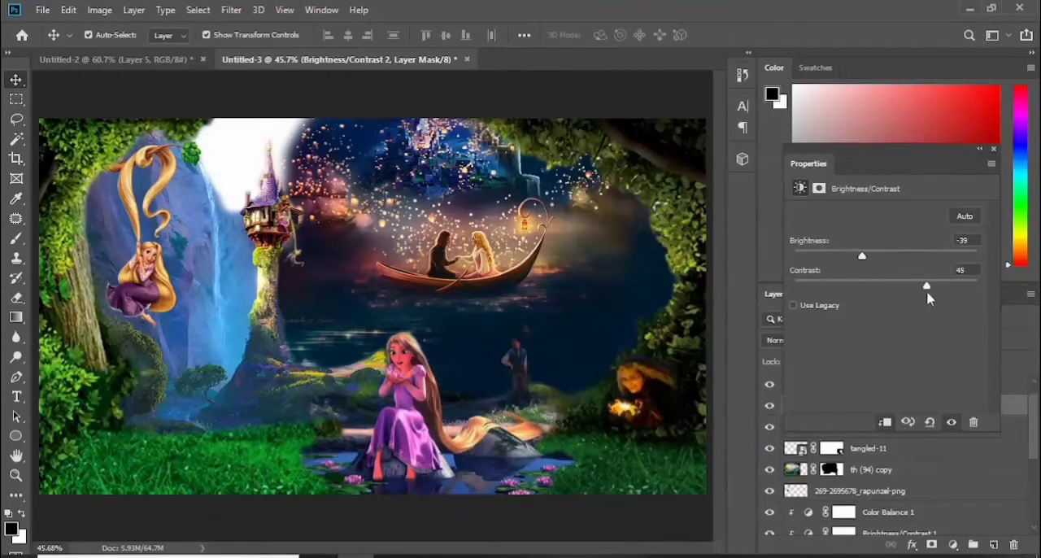
drag(847, 266, 850, 268)
drag(949, 155, 777, 212)
click(821, 205)
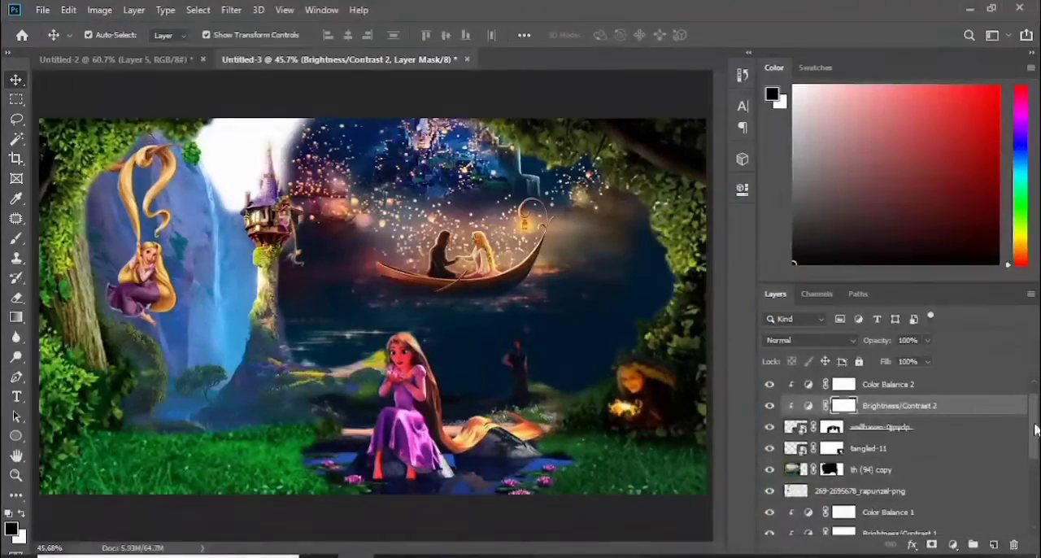
Clip a Brightness/Contrast adjustment to the tangled-11 layer and lower its contrast to about -4
click(869, 435)
click(953, 544)
click(986, 322)
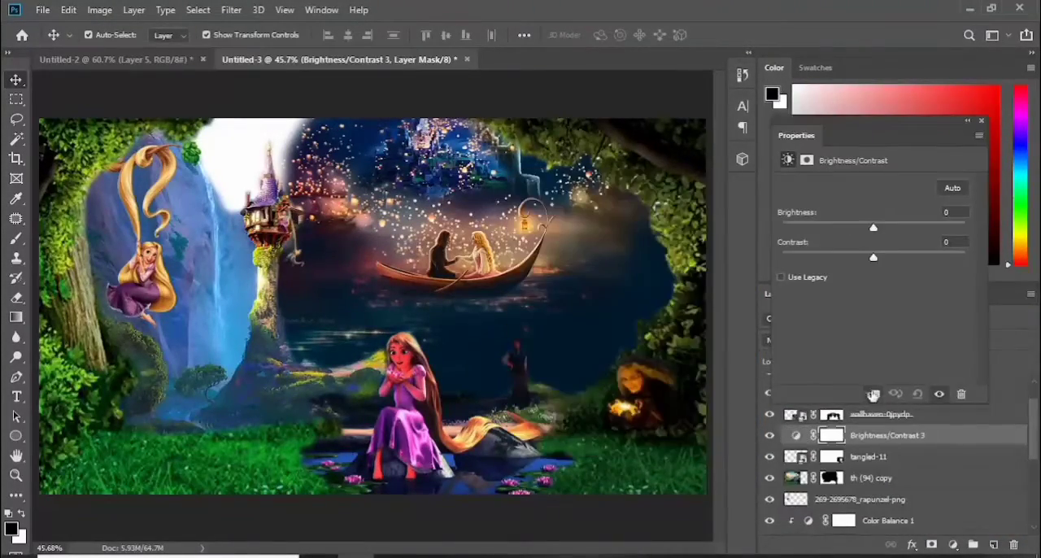
mouse_move(873, 228)
mouse_down()
mouse_move(844, 230)
mouse_move(868, 228)
mouse_up()
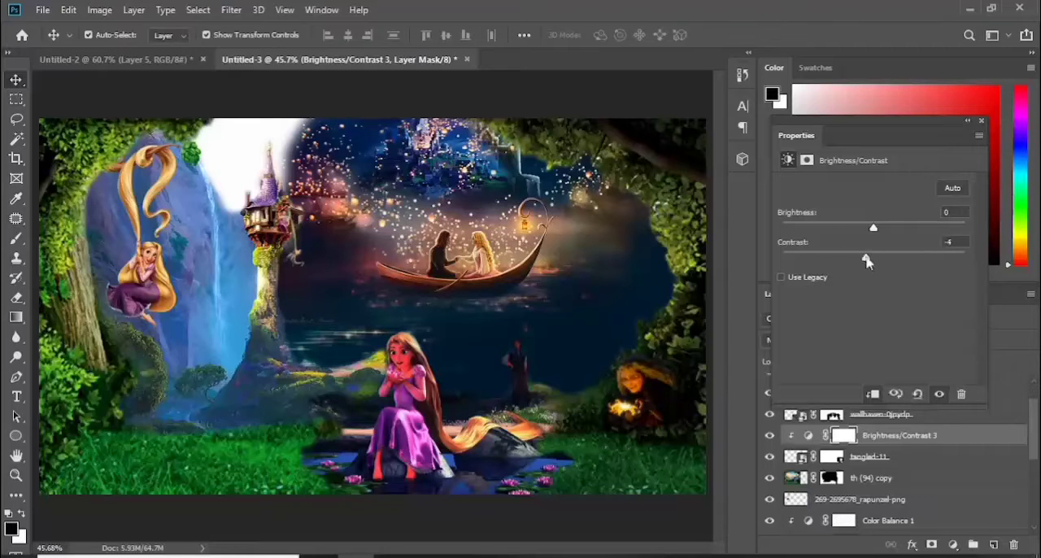
drag(919, 124, 744, 192)
drag(1032, 435, 1031, 422)
click(225, 250)
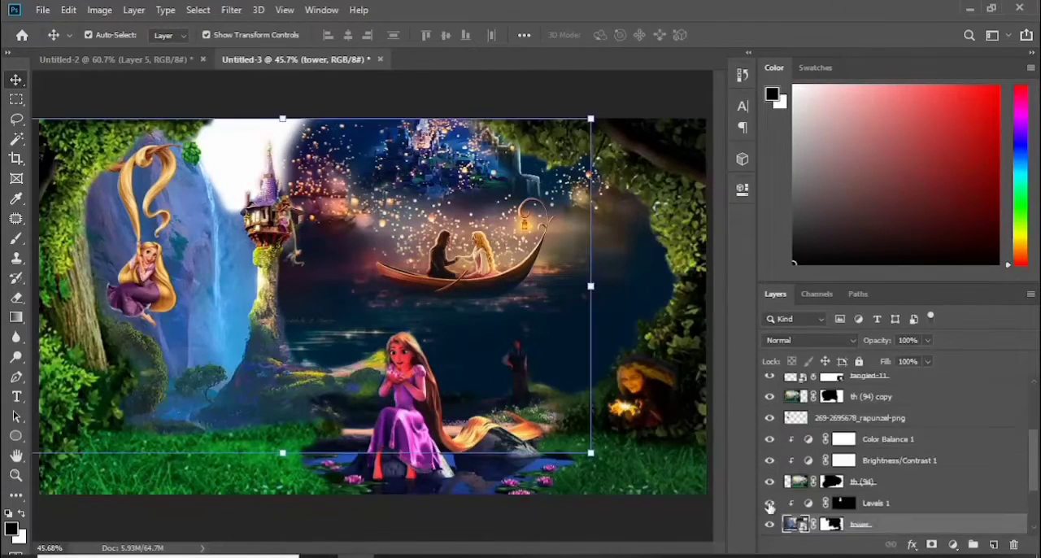
click(953, 544)
click(935, 425)
drag(561, 204, 817, 135)
drag(852, 226, 847, 254)
click(872, 399)
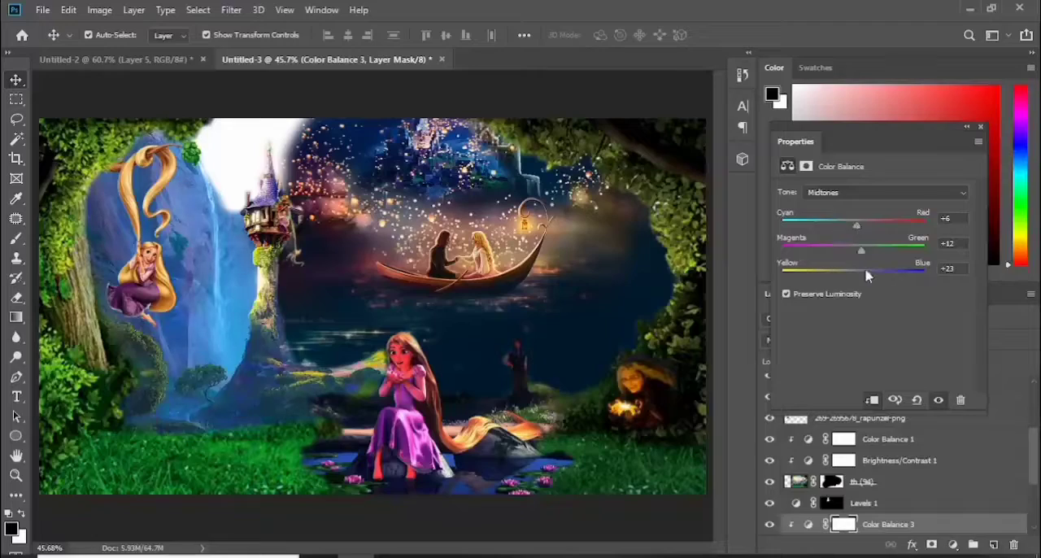
drag(910, 129, 744, 190)
drag(912, 524, 1014, 545)
Replace the tower layer's Color Balance adjustment with a clipped Brightness/Contrast adjustment at brightness -51 and contrast -4
click(954, 544)
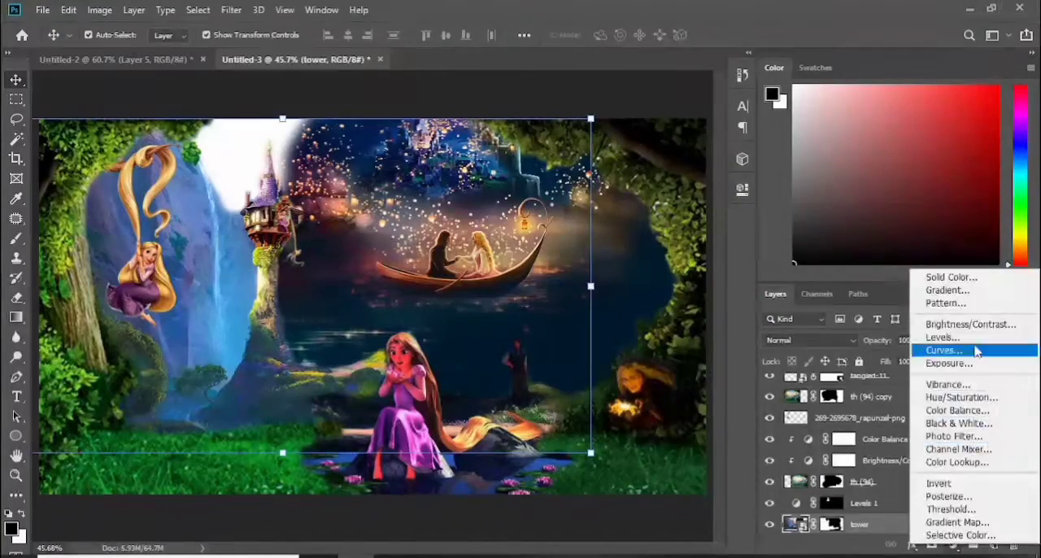
click(967, 324)
key(ctrl+alt+g)
drag(612, 277, 573, 278)
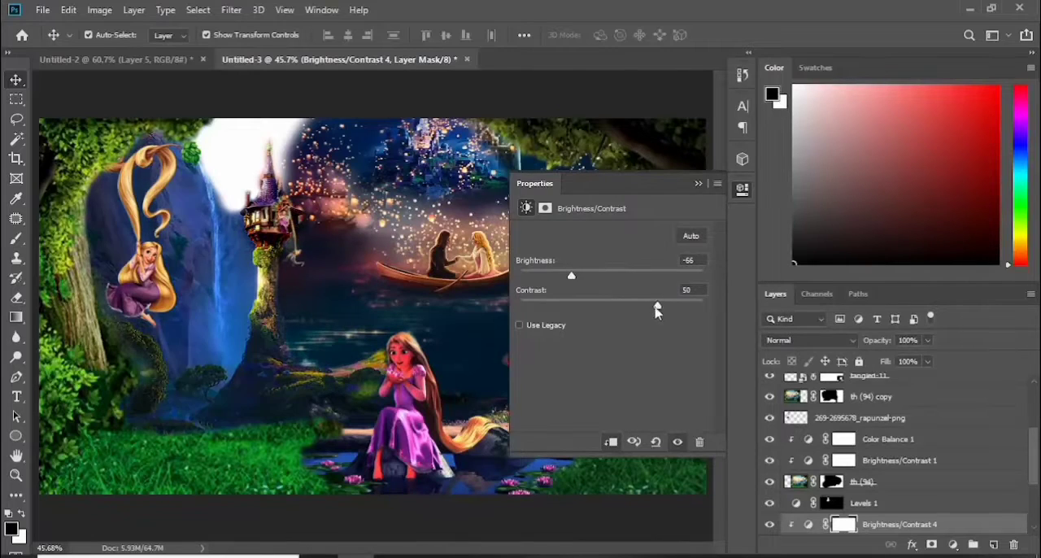
drag(657, 310, 578, 279)
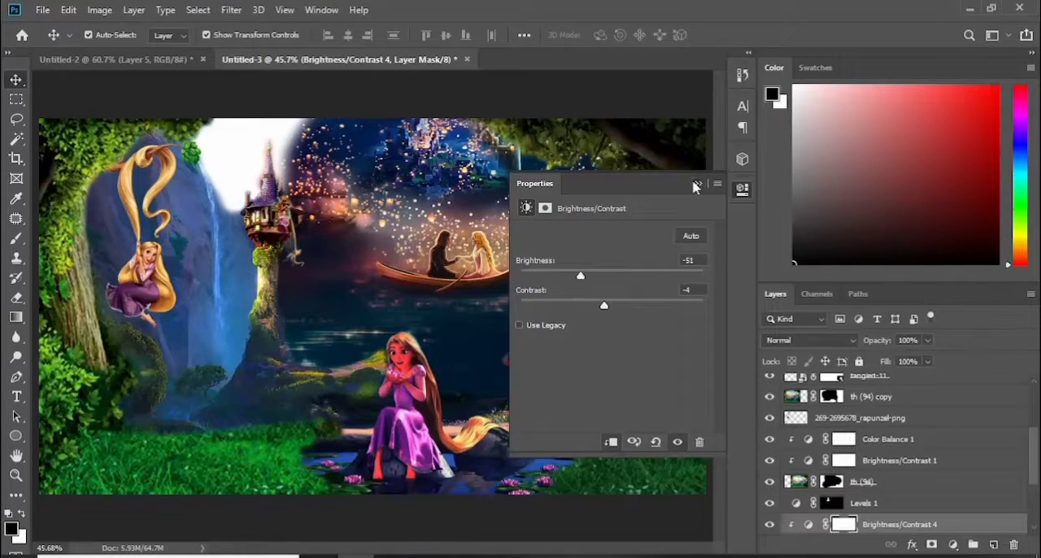
click(696, 186)
Clip a Color Balance adjustment to the th (94) copy layer with midtones +1 red, -17 magenta and +34 blue
click(919, 402)
click(953, 545)
click(960, 419)
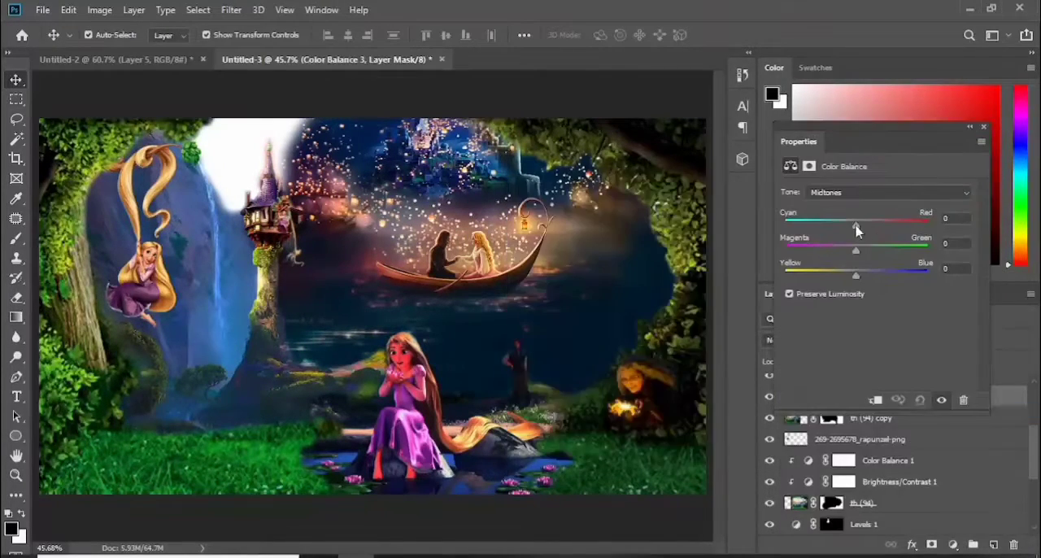
mouse_move(862, 247)
mouse_down()
mouse_move(853, 249)
mouse_move(883, 251)
mouse_move(844, 252)
mouse_up()
drag(870, 226, 857, 228)
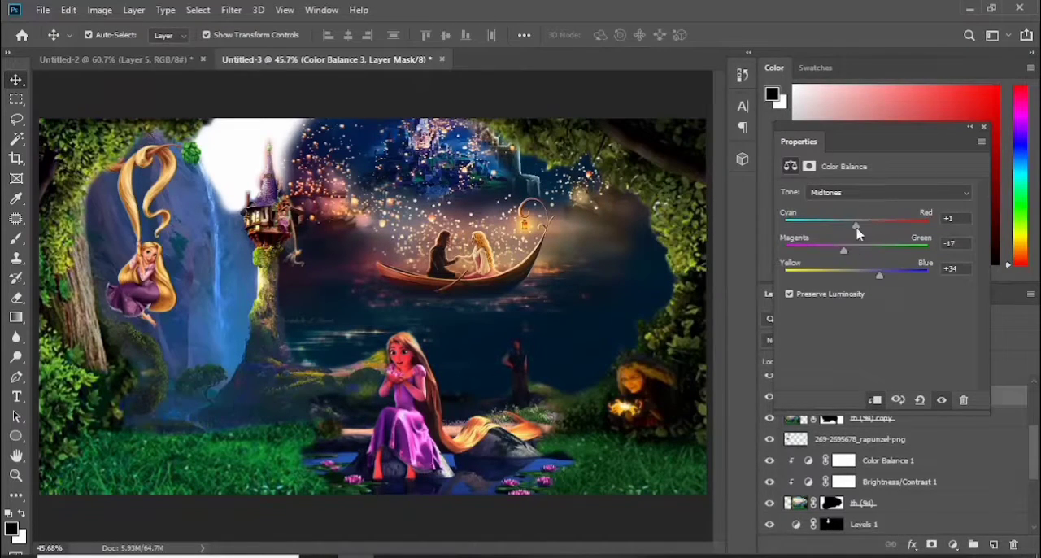
drag(887, 138, 750, 196)
scroll(903, 480, up, 3)
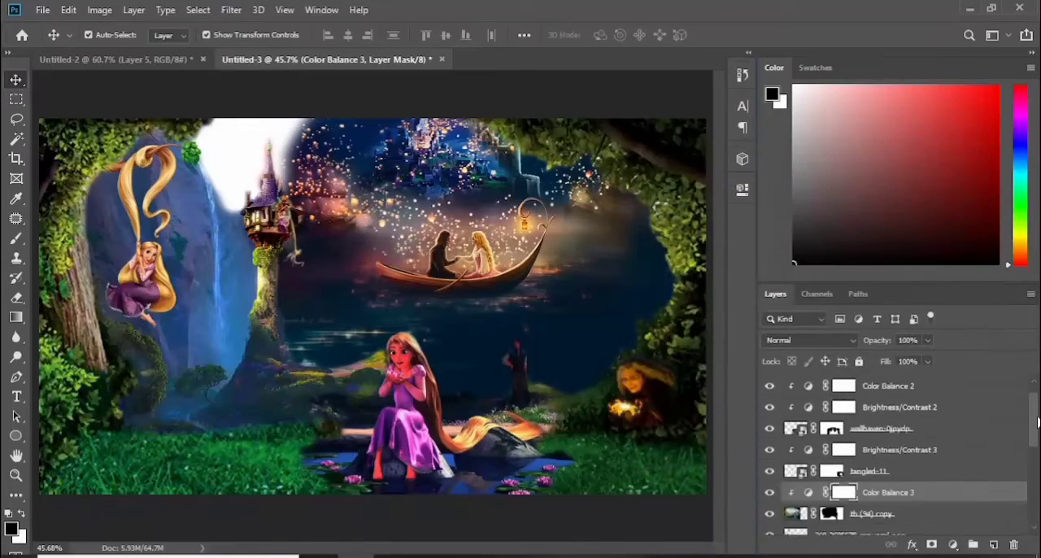
click(916, 529)
click(954, 545)
click(969, 324)
drag(612, 274, 597, 278)
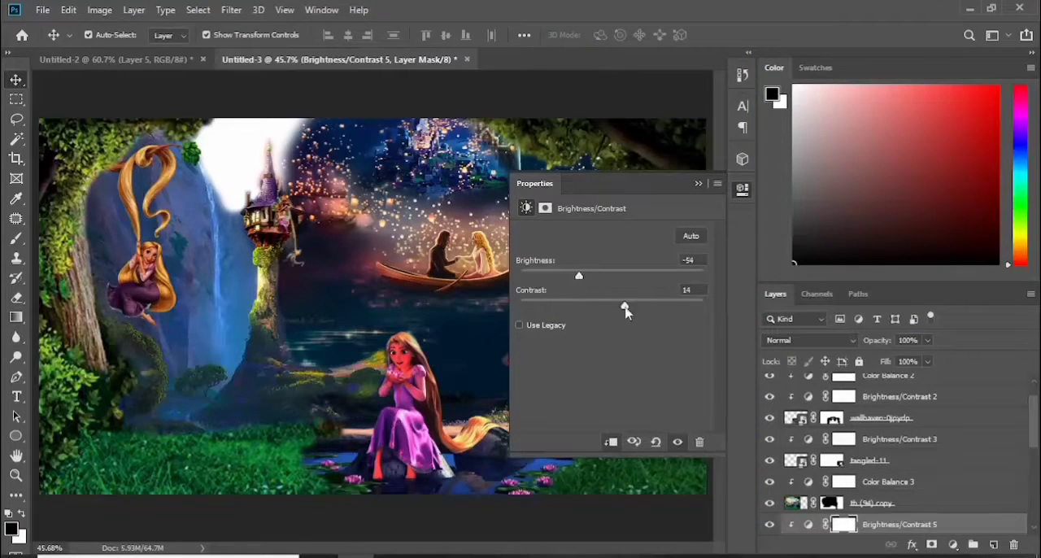
click(698, 183)
Paint on the th (94) copy layer's mask to soften the grass edge beside the lily pond
click(830, 502)
key(b)
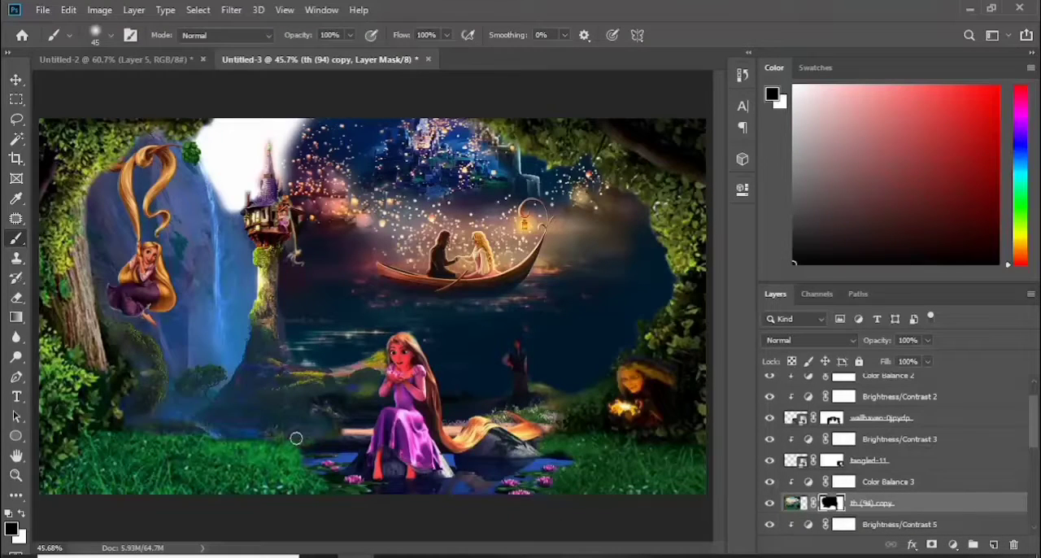
Duplicate the papers.co-ab17 lantern boat layer, and enlarge and reposition the lower one to fill the white gap behind the tower
scroll(894, 456, down, 5)
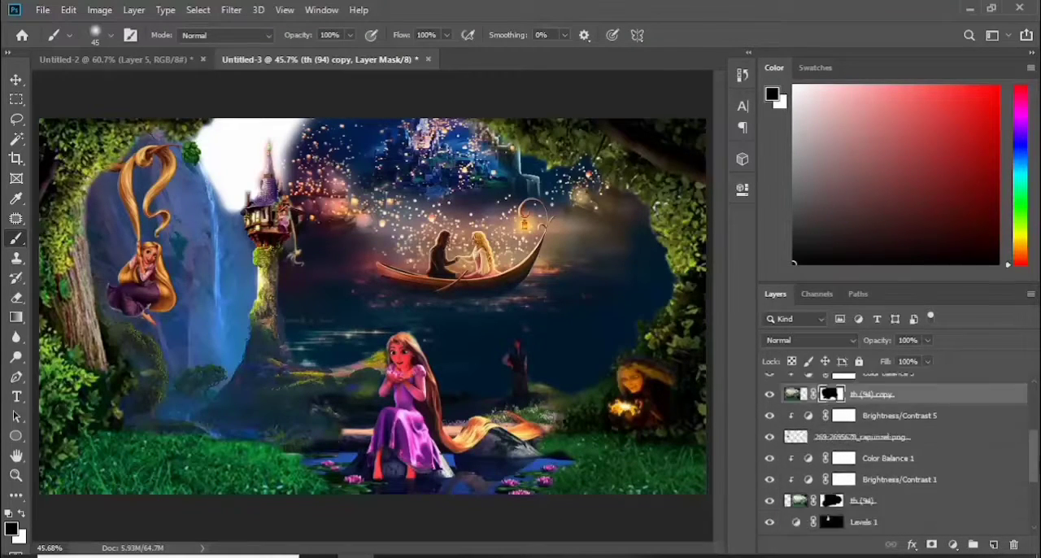
click(883, 461)
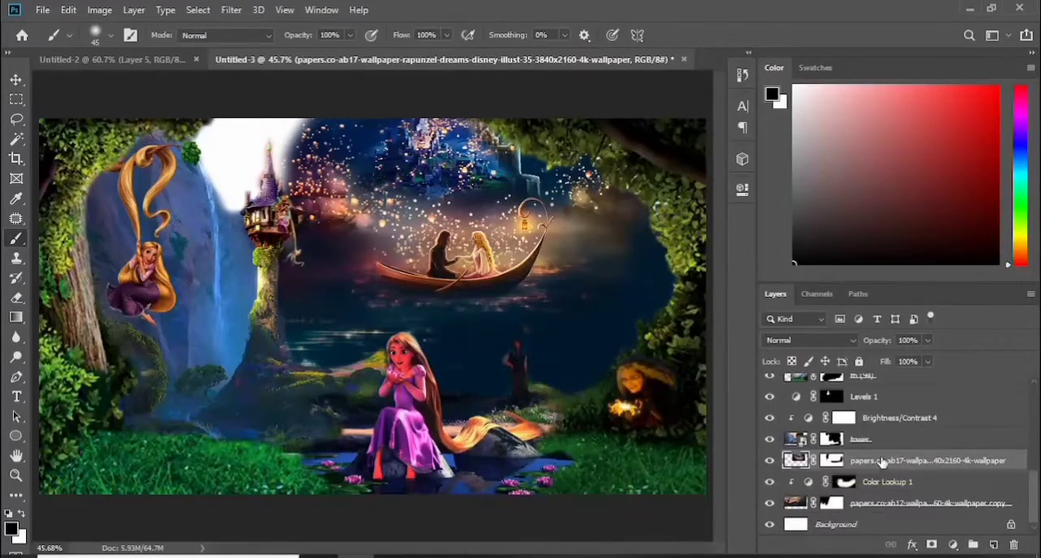
key(ctrl+j)
key(ctrl+t)
click(874, 486)
key(ctrl+t)
drag(455, 268, 355, 192)
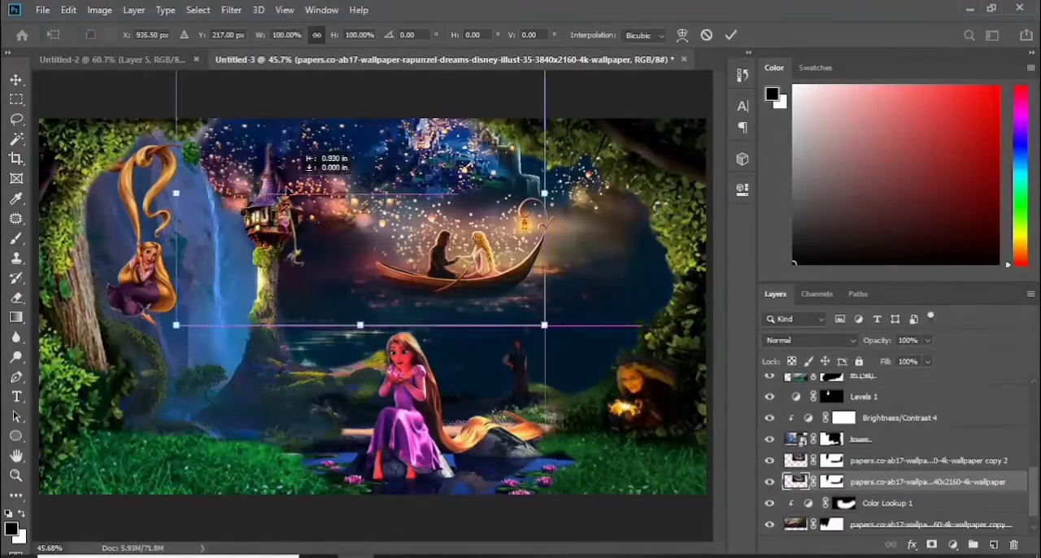
drag(177, 325, 109, 360)
drag(357, 208, 432, 161)
drag(187, 314, 148, 343)
drag(374, 164, 389, 192)
key(Return)
Paint the extra boat over the water out on the enlarged lantern layer's mask
click(831, 481)
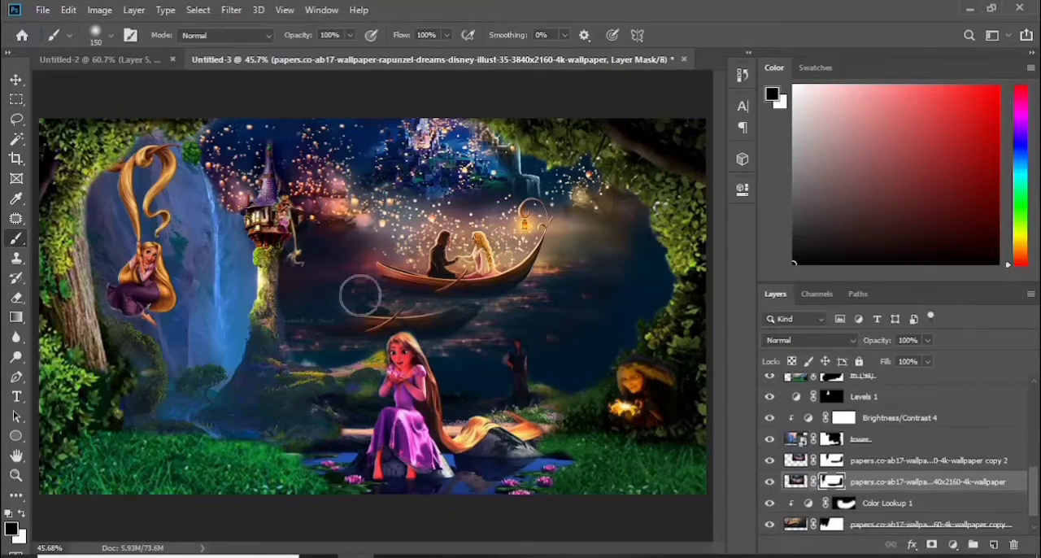
drag(360, 295, 570, 288)
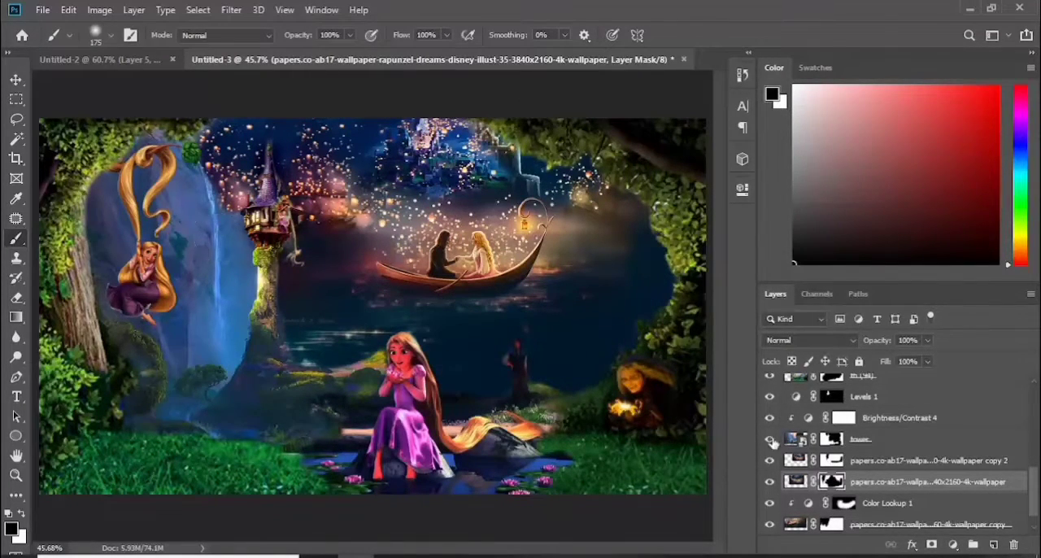
Paint the blue waterfall area between the swinging Rapunzel and the tower out on the tower layer's mask
click(828, 440)
key(bracketleft)
key(bracketleft)
key(bracketleft)
key(bracketleft)
key(bracketleft)
key(bracketleft)
mouse_move(236, 218)
mouse_down()
mouse_move(202, 176)
mouse_move(123, 151)
mouse_move(241, 217)
mouse_move(162, 215)
mouse_move(98, 241)
mouse_move(173, 272)
mouse_move(243, 261)
mouse_move(205, 302)
mouse_move(235, 333)
mouse_move(202, 278)
mouse_up()
Delete the enlarged papers.co-ab17 lantern layer
click(927, 482)
key(Delete)
Restore the tower's chimney, windows, left edge and the hillside at its base on the tower layer's mask with a size 15 brush
click(831, 439)
key(ctrl+plus)
key(ctrl+plus)
key(ctrl+plus)
click(17, 298)
drag(430, 549, 375, 550)
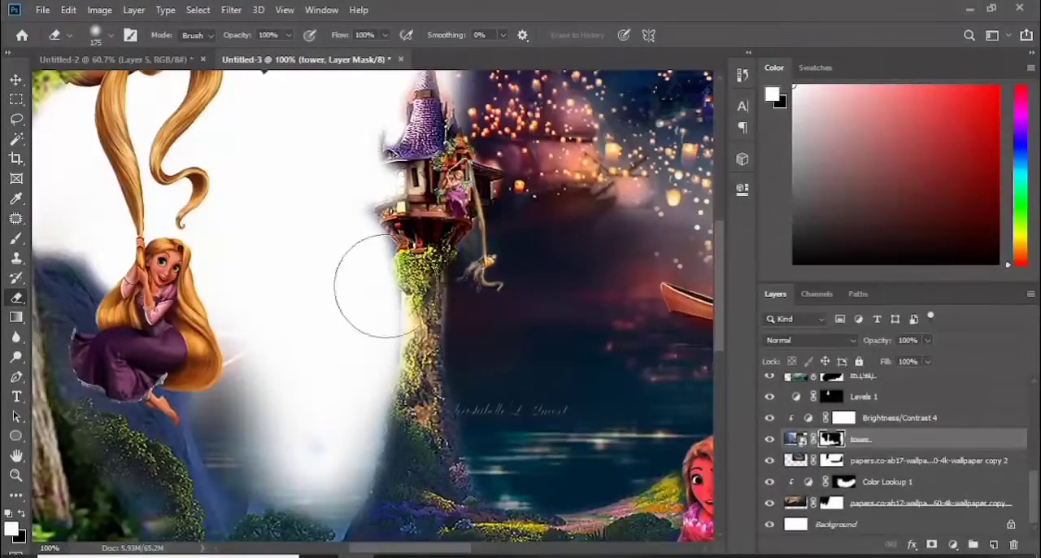
key(bracketleft)
key(bracketleft)
key(bracketleft)
key(bracketleft)
key(bracketleft)
key(bracketleft)
key(bracketleft)
click(17, 238)
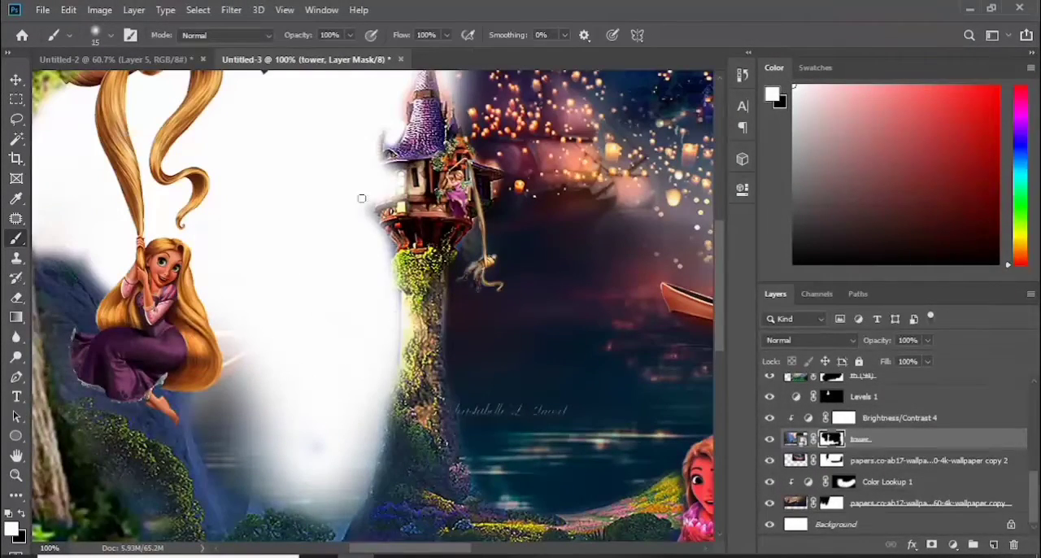
mouse_move(362, 198)
mouse_down()
mouse_move(378, 166)
mouse_move(402, 257)
mouse_move(408, 435)
mouse_up()
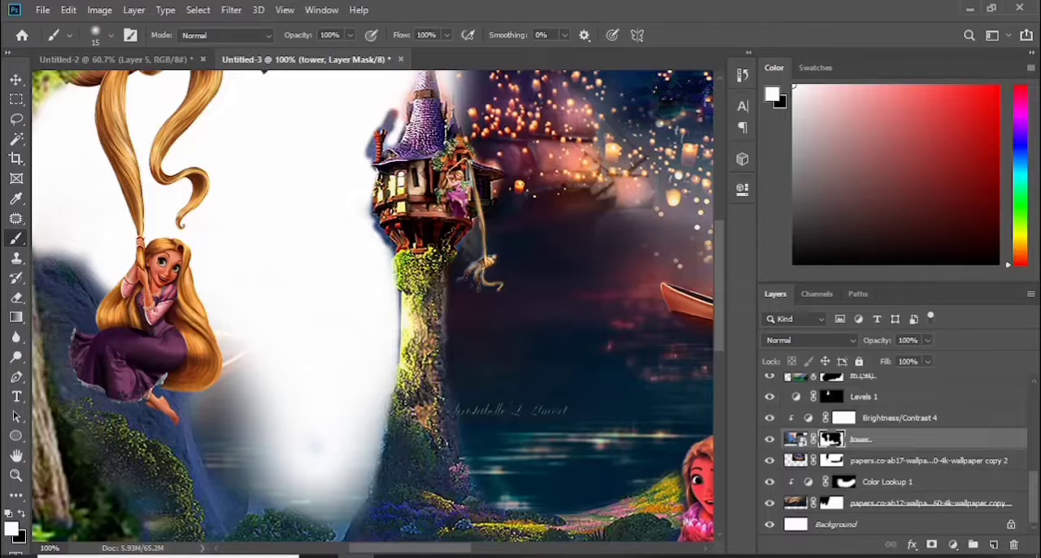
drag(363, 511, 385, 497)
Paint away the leftover sky fringe around the tower's roof, chimney and trunk on its mask
scroll(718, 265, up, 5)
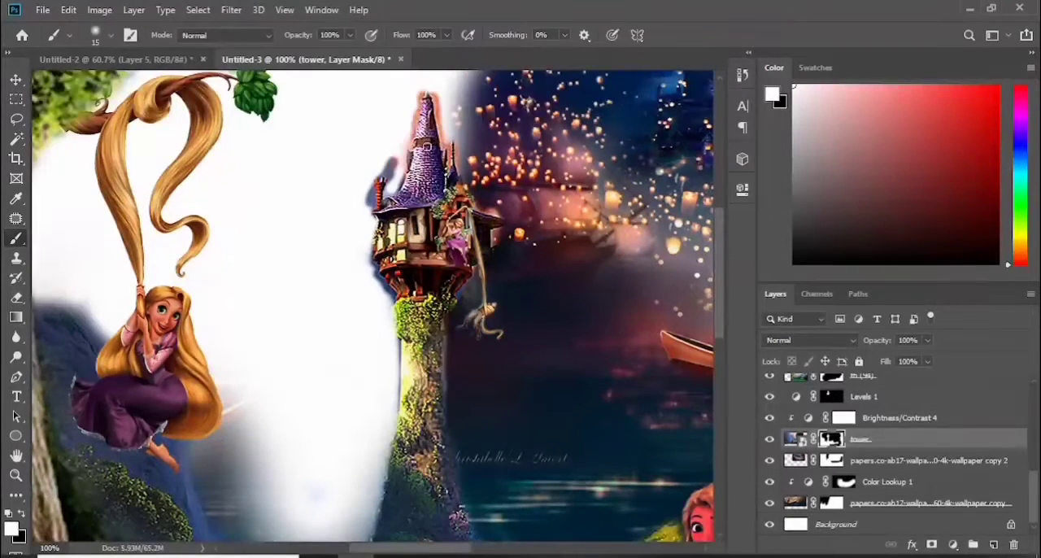
key(x)
mouse_move(440, 252)
mouse_down()
mouse_move(420, 185)
mouse_move(406, 256)
mouse_up()
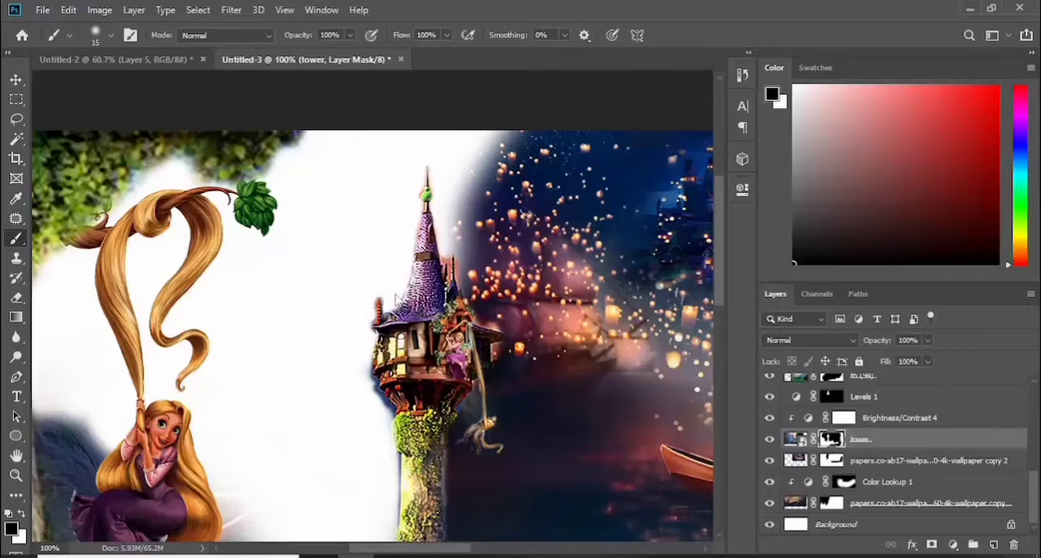
scroll(396, 452, down, 8)
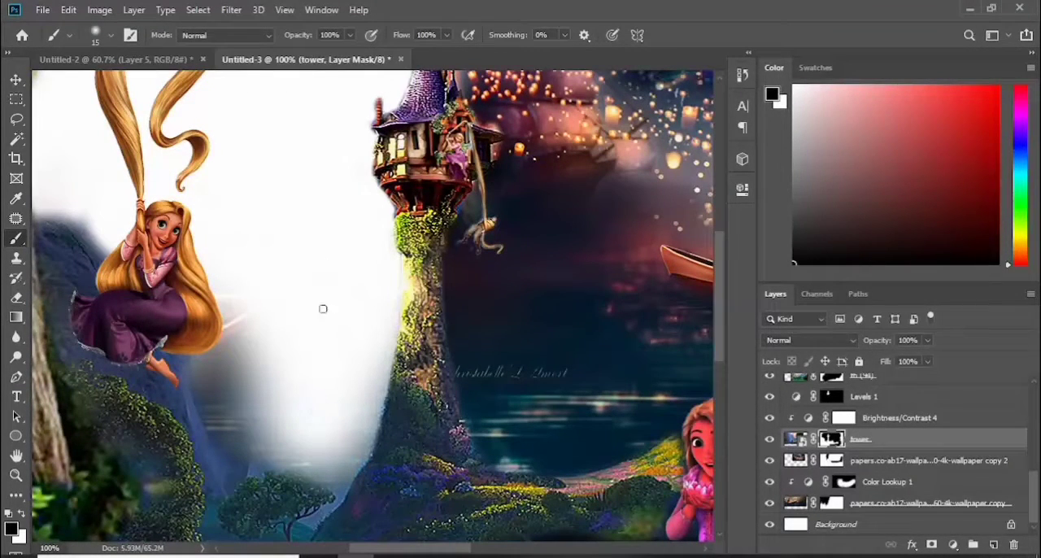
Clone water over the artist's signature beside the tower on the papers.co-ab17 copy 2 layer
key(v)
click(896, 464)
click(16, 258)
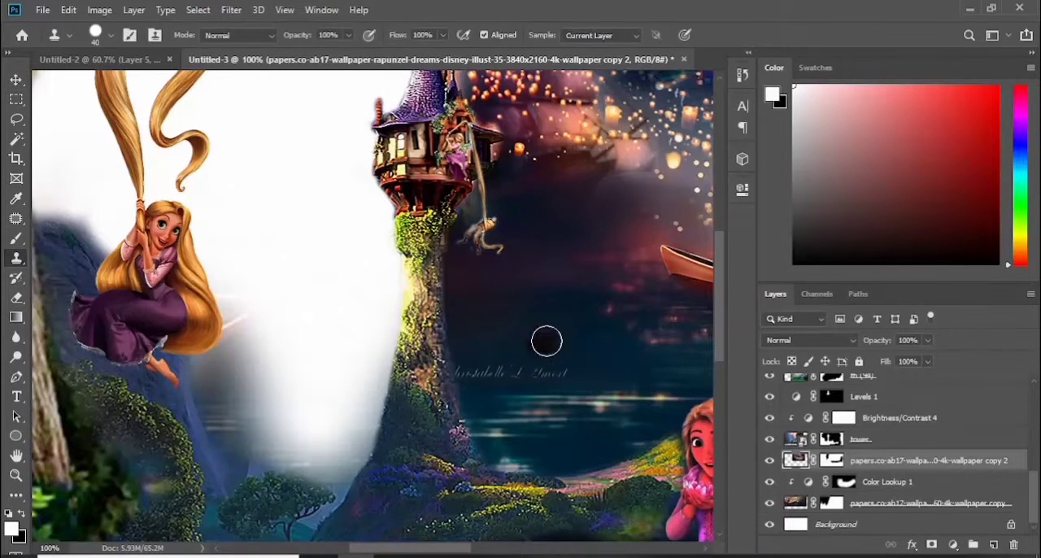
drag(561, 367, 479, 372)
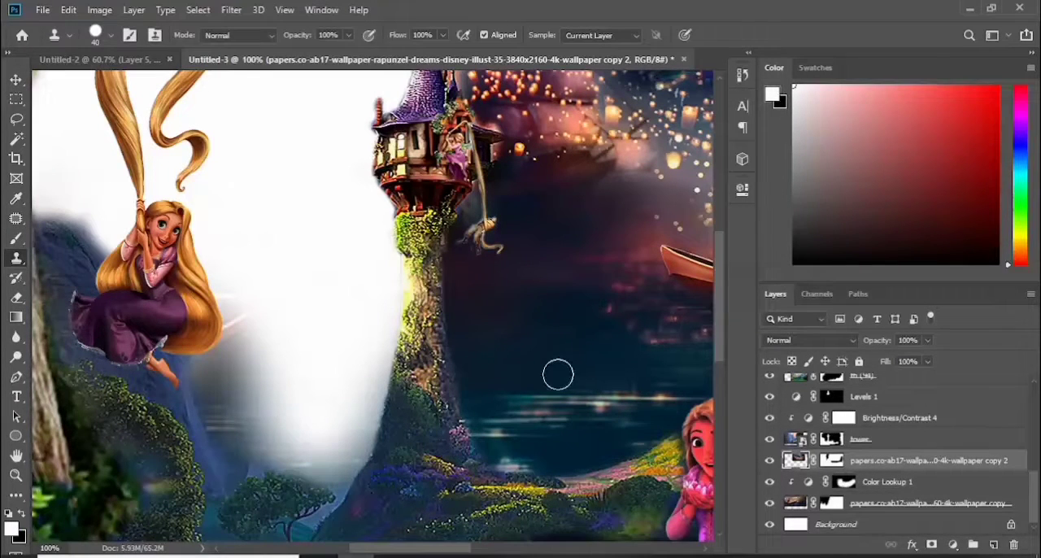
key(ctrl+0)
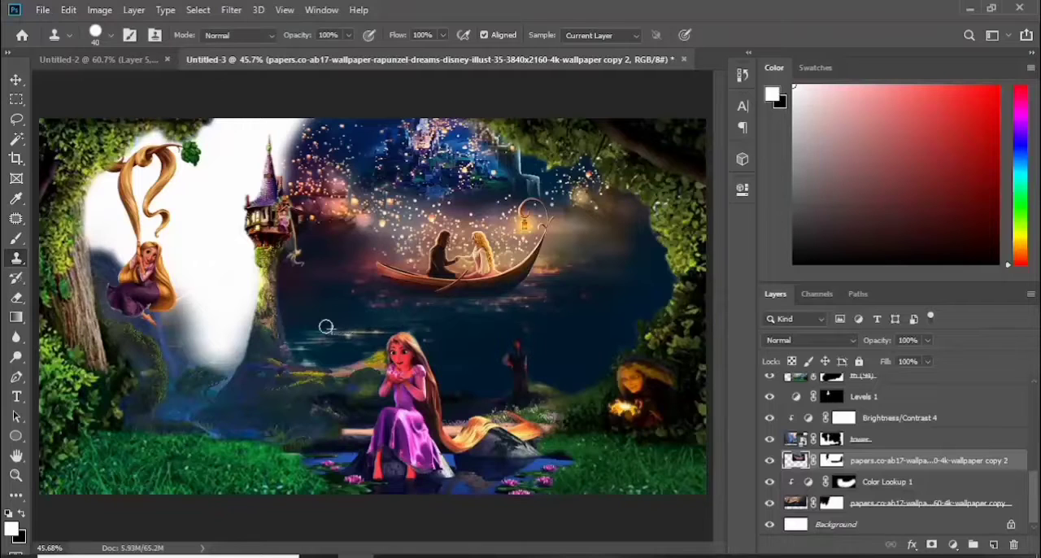
Paint the bottom papers.co-ab17 copy layer back in on its mask across the white gap behind the tower and swinging Rapunzel
click(16, 82)
click(168, 342)
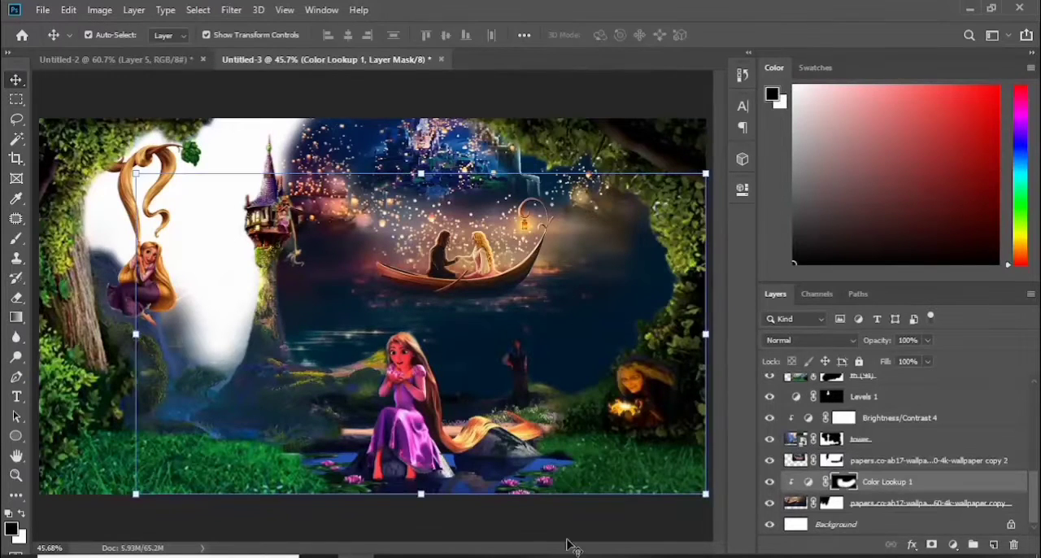
click(770, 504)
click(770, 503)
click(831, 504)
key(b)
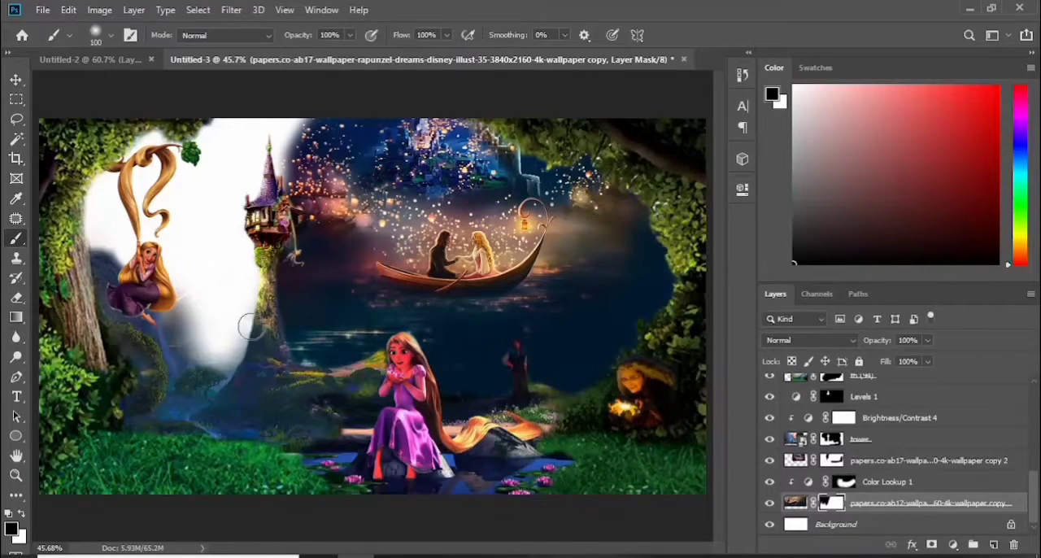
key(x)
mouse_move(255, 291)
mouse_down()
mouse_move(171, 351)
mouse_move(216, 203)
mouse_move(212, 390)
mouse_up()
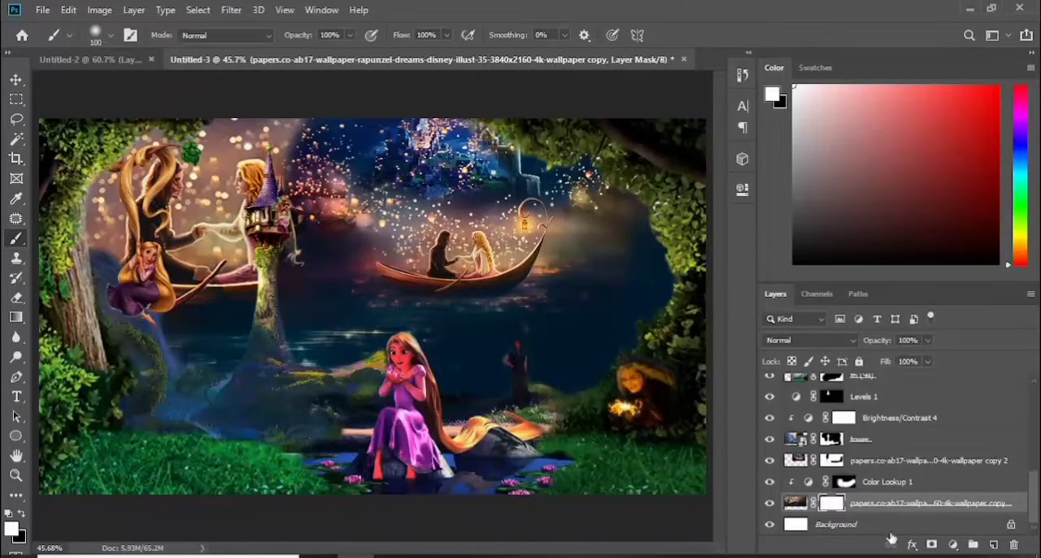
Duplicate the papers.co-ab17 copy 2 layer and place the duplicate directly below it in the layer stack
click(766, 465)
key(ctrl+j)
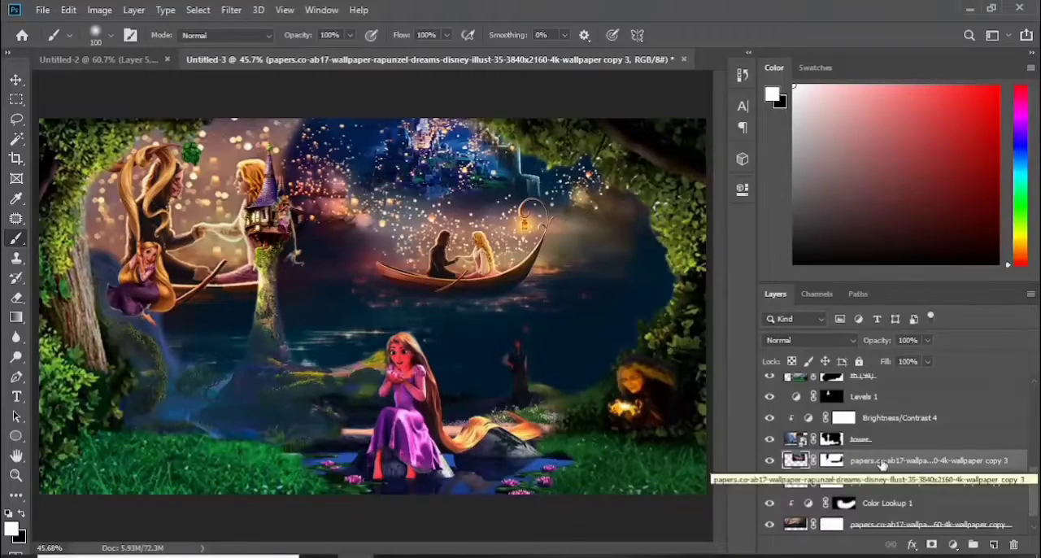
mouse_move(888, 463)
mouse_down()
mouse_move(867, 517)
mouse_move(873, 458)
mouse_up()
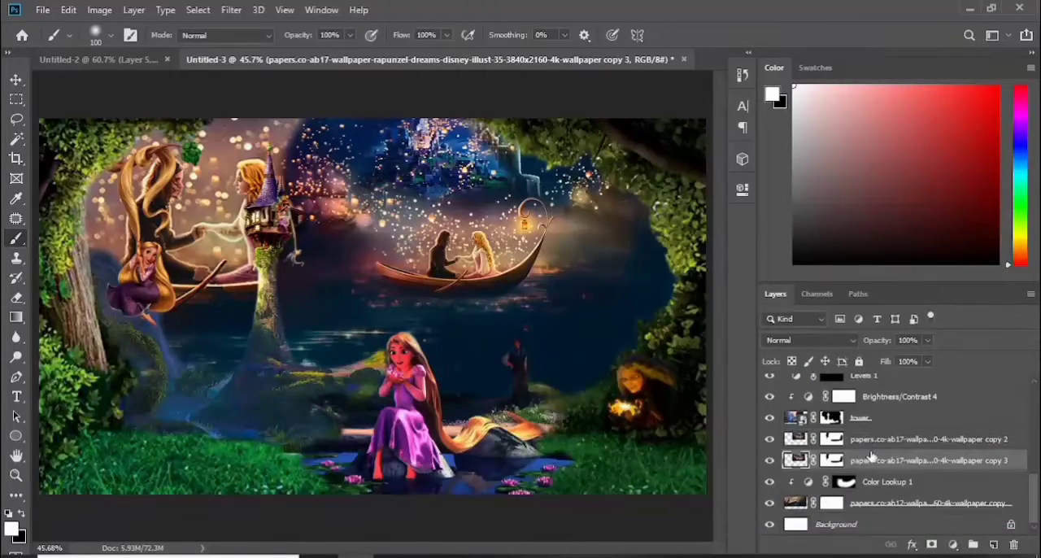
Enlarge the duplicated lantern layer and position it behind the tower and swinging Rapunzel, covering the large couple
key(ctrl+t)
drag(271, 327, 207, 377)
drag(280, 276, 165, 253)
drag(90, 198, 35, 197)
drag(195, 174, 310, 129)
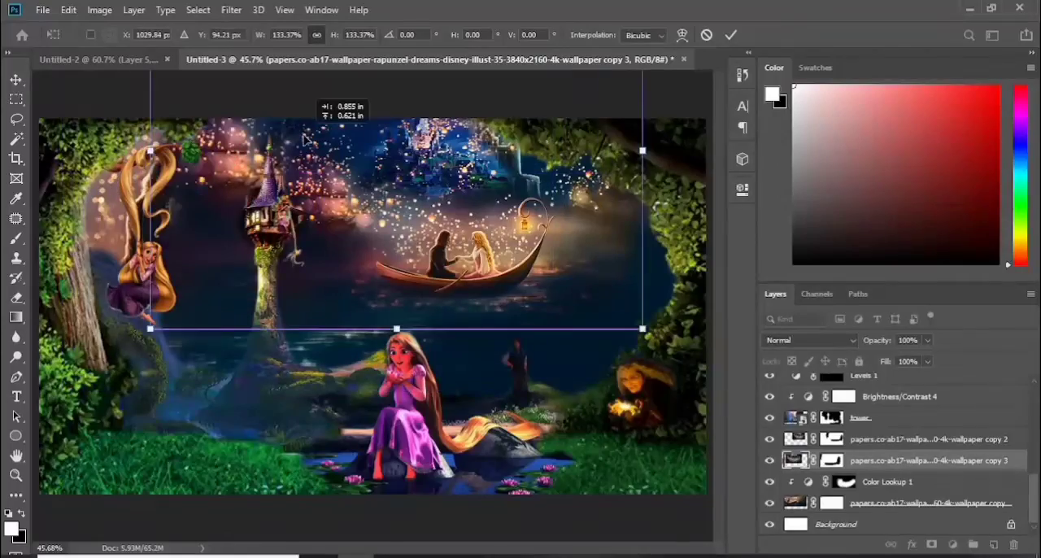
drag(149, 151, 125, 216)
drag(312, 151, 367, 110)
drag(231, 228, 161, 256)
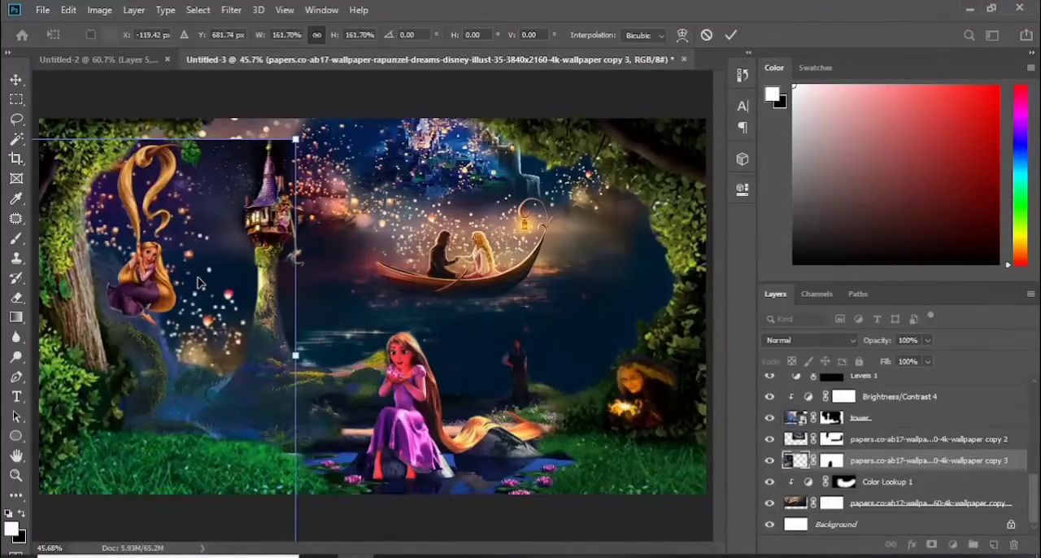
drag(296, 139, 374, 82)
mouse_move(187, 207)
mouse_down()
mouse_move(180, 290)
mouse_move(214, 302)
mouse_move(198, 303)
mouse_up()
click(731, 35)
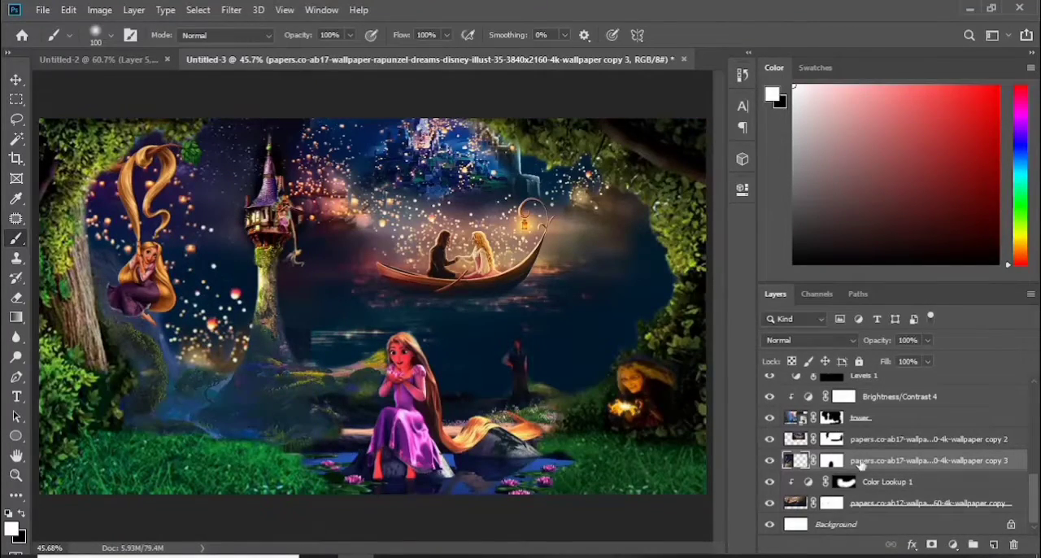
Paint out the leftover blue haze below the swinging Rapunzel and beside the hillside on the tower layer's mask
key(v)
click(170, 408)
click(831, 419)
key(b)
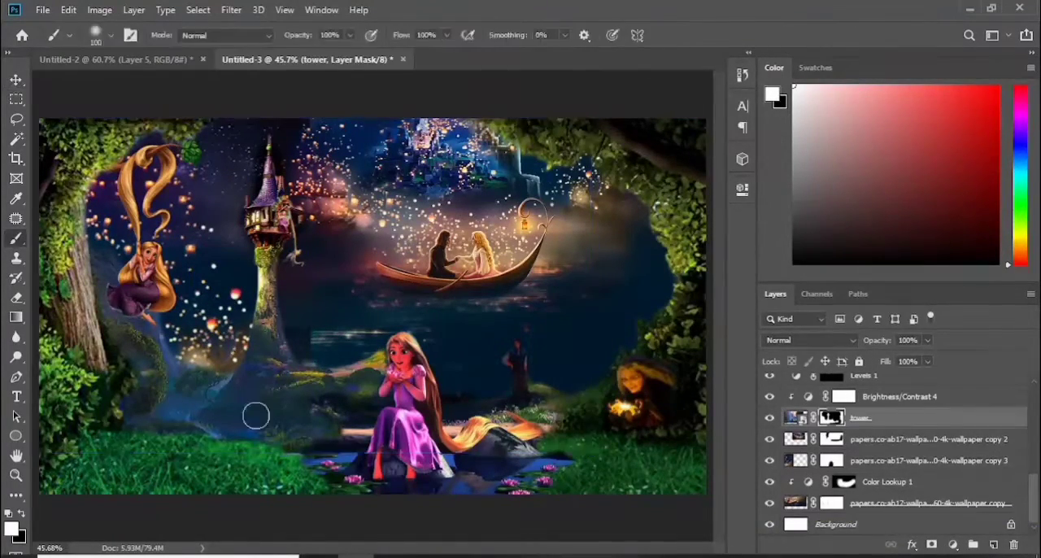
key(x)
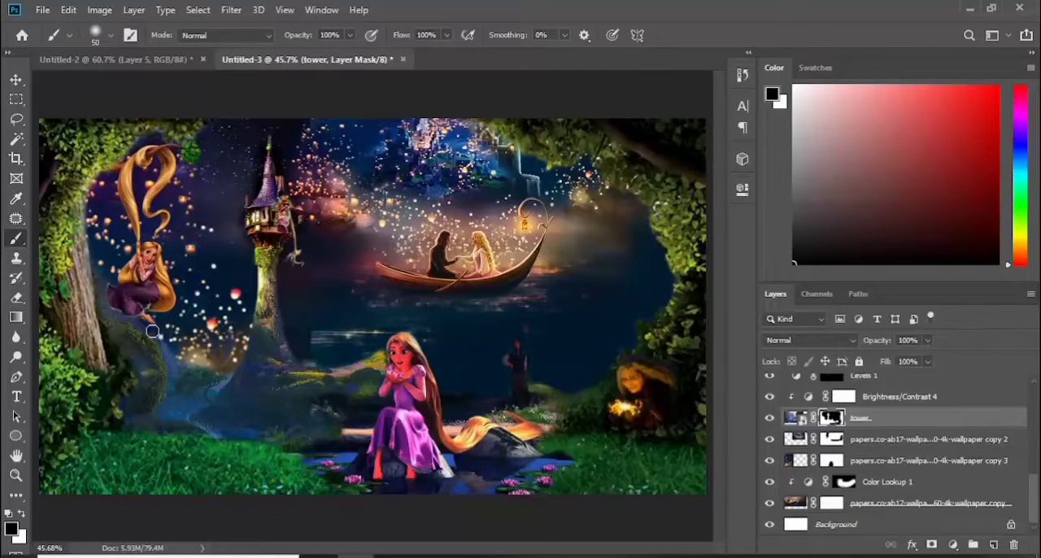
mouse_move(222, 360)
mouse_down()
mouse_move(196, 360)
mouse_move(225, 375)
mouse_move(190, 395)
mouse_move(215, 386)
mouse_move(209, 363)
mouse_move(237, 346)
mouse_move(167, 344)
mouse_move(238, 339)
mouse_move(164, 340)
mouse_move(235, 329)
mouse_move(228, 363)
mouse_move(190, 352)
mouse_up()
key(x)
key(x)
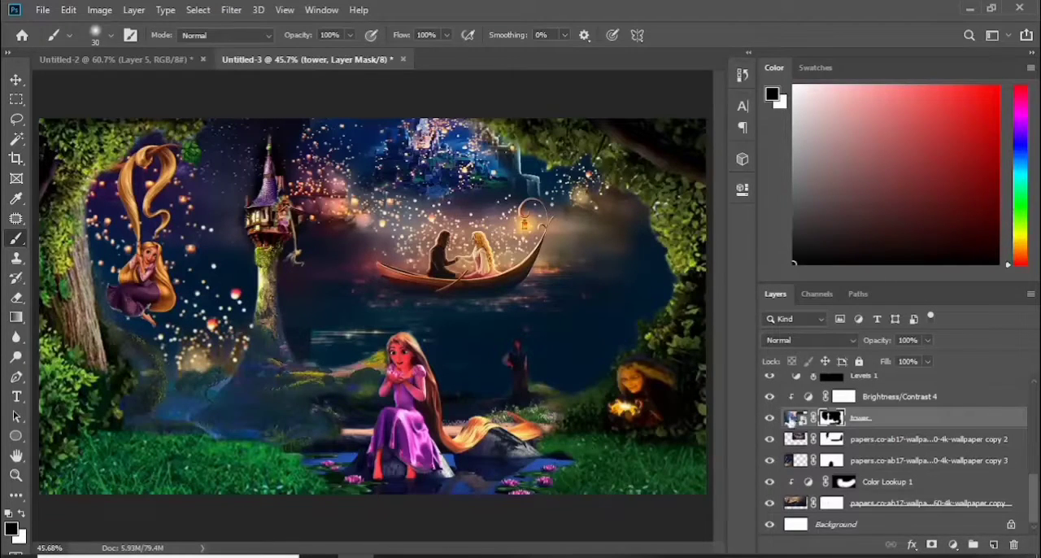
Clip a Color Balance adjustment to the tower layer with midtones +23 red, +17 green and a shift toward blue, and compare it on and off
click(952, 545)
click(944, 409)
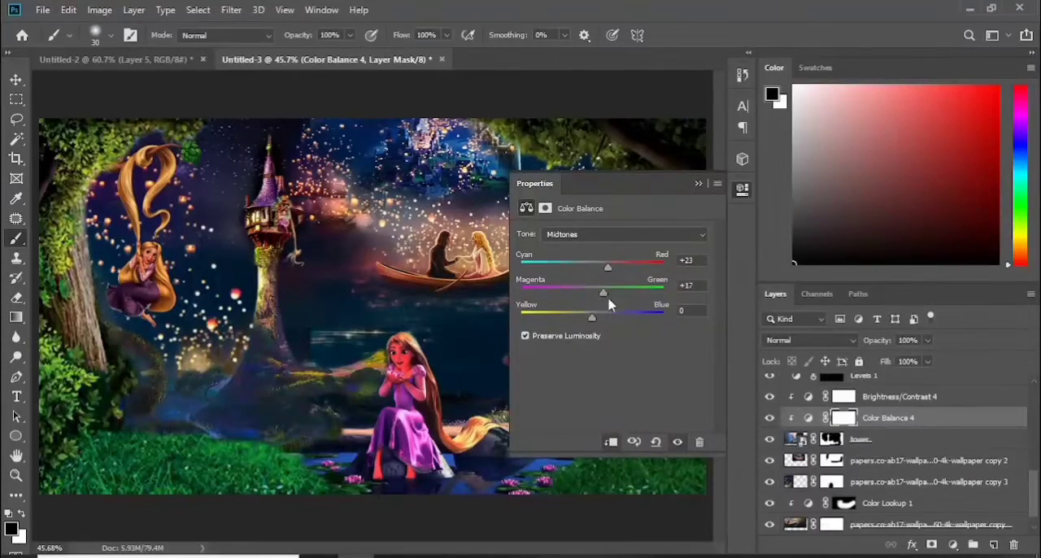
drag(636, 323, 619, 324)
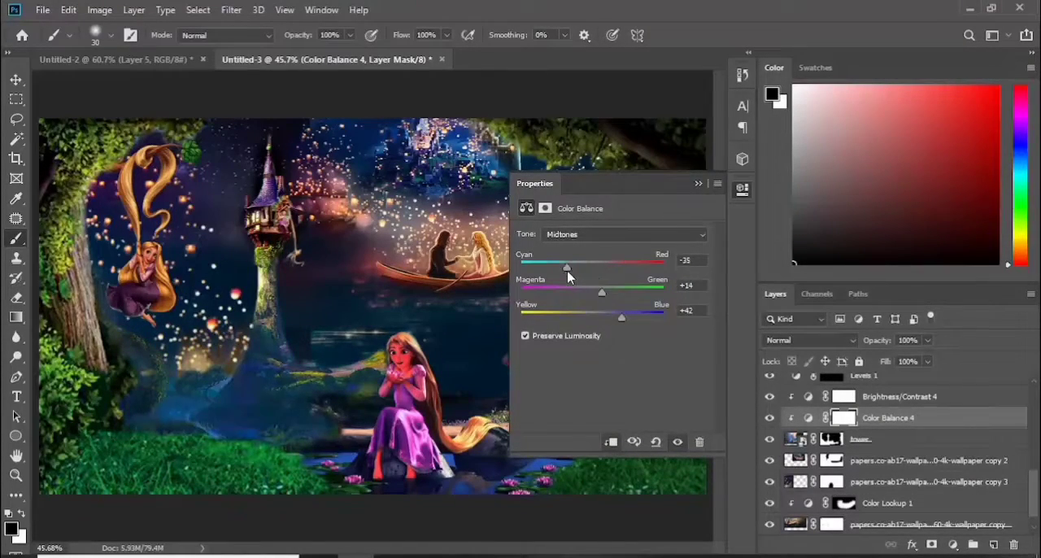
click(697, 183)
click(769, 418)
click(769, 418)
click(953, 545)
click(886, 443)
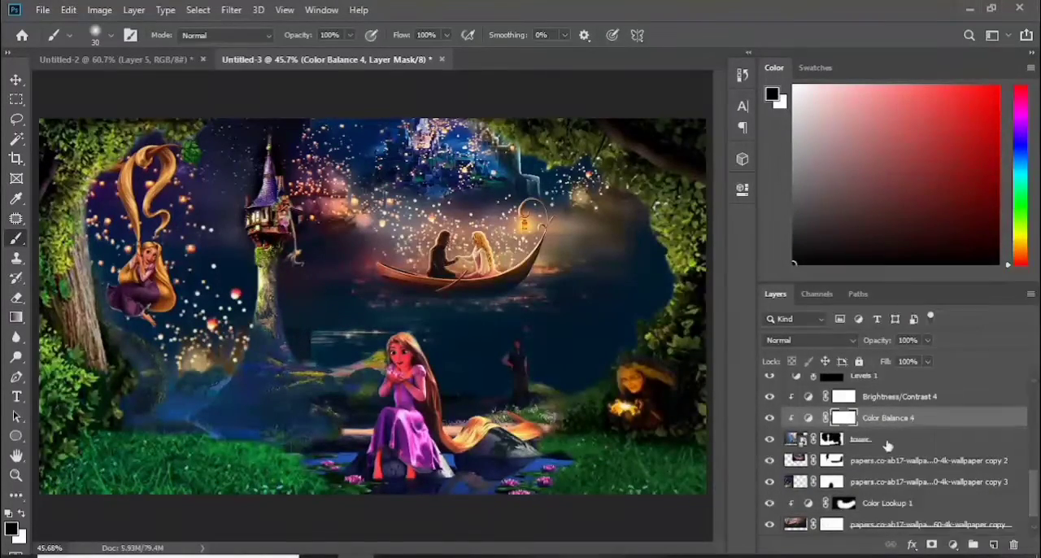
Clip a Hue/Saturation adjustment to the tower layer and raise its saturation slightly
click(887, 443)
click(952, 545)
click(968, 398)
mouse_move(612, 322)
mouse_down()
mouse_move(587, 323)
mouse_move(620, 324)
mouse_up()
click(698, 183)
Clip a Levels adjustment directly above the tower layer with the RGB shadow input set to 46
click(880, 460)
click(952, 545)
click(936, 337)
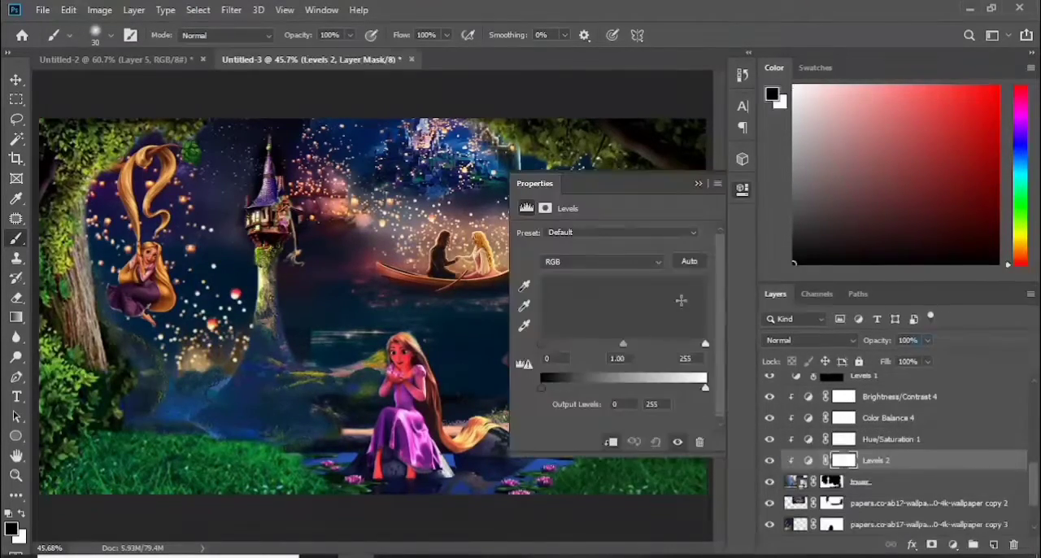
drag(543, 344, 571, 347)
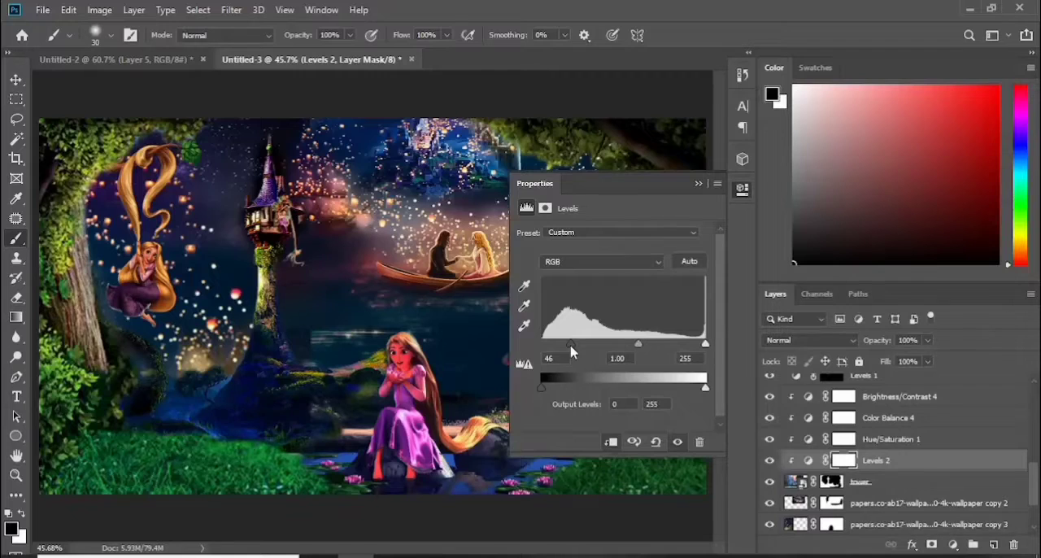
click(698, 184)
Paint on the papers.co-ab17 copy 3 layer's mask to blend away the hard edge on the water beside the tower
key(v)
click(280, 370)
click(285, 366)
key(b)
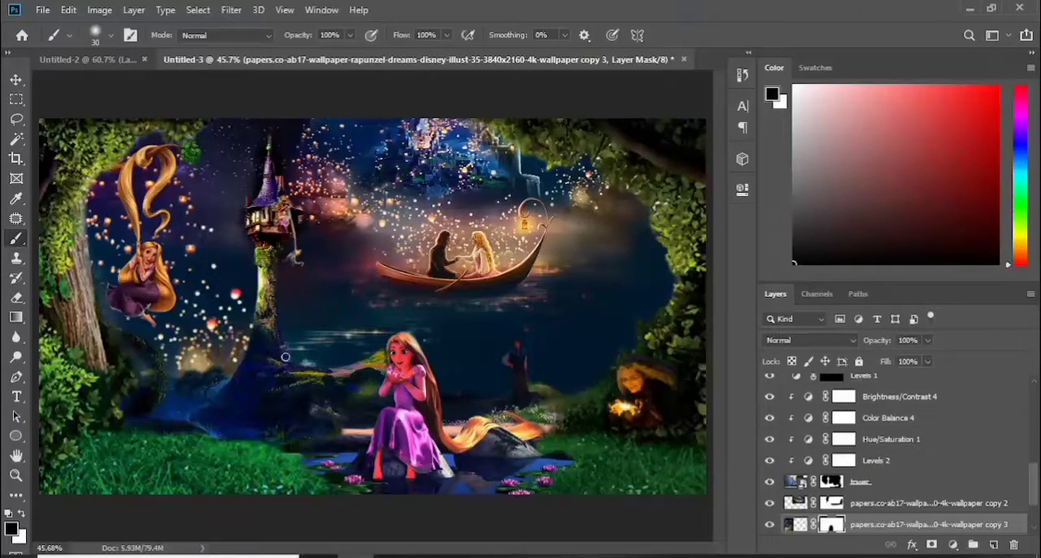
Refine the th (94) copy layer's mask with a size 40 brush along the foliage around the swinging Rapunzel
click(16, 79)
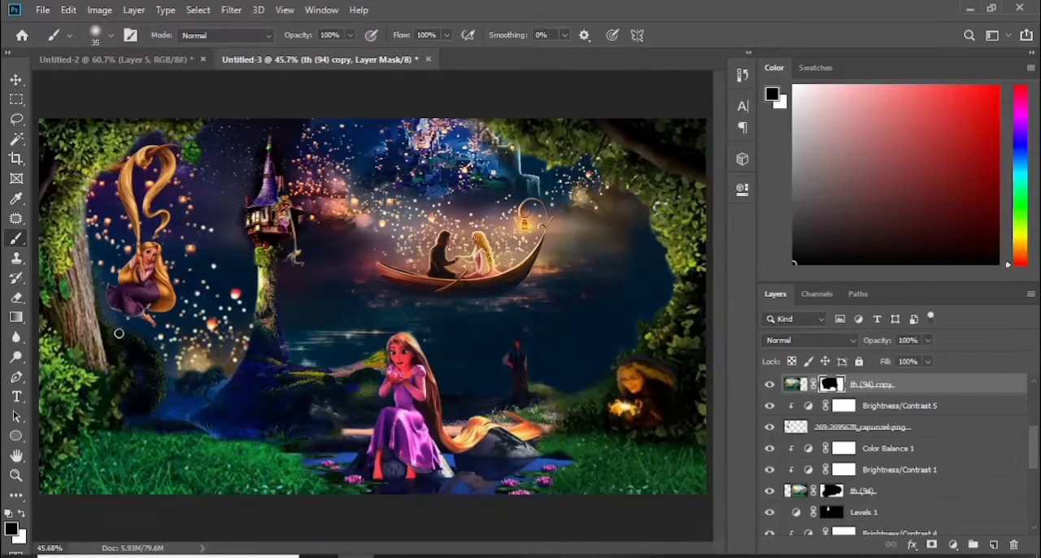
key(bracketright)
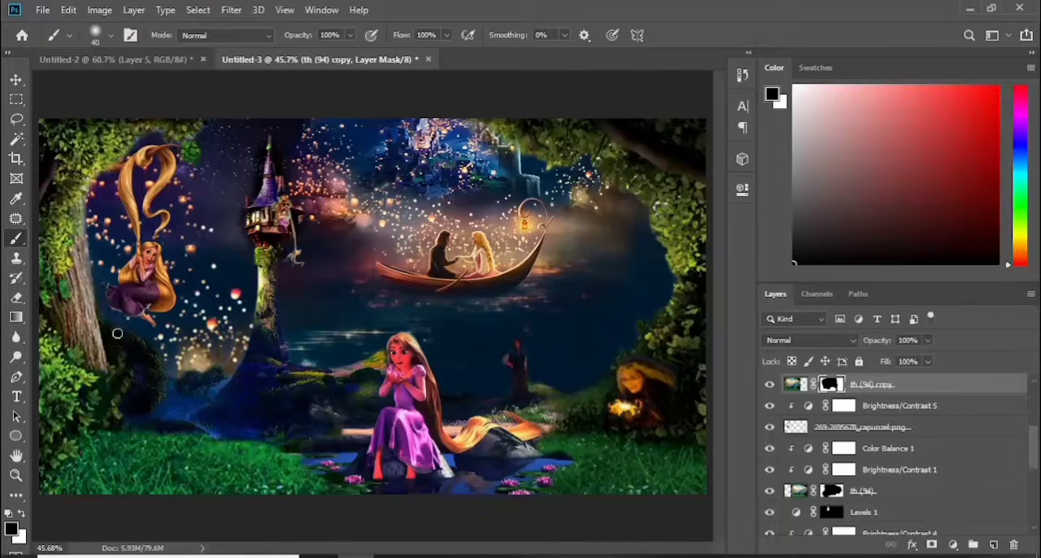
drag(142, 138, 86, 207)
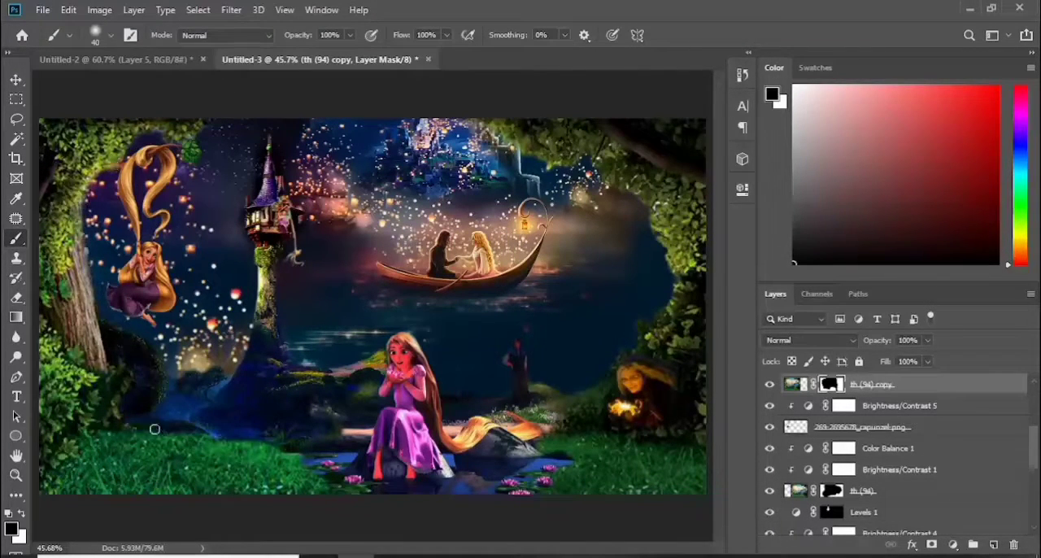
key(x)
key(x)
Touch up the tower layer's mask around the spire and select the Levels 1 mask for painting
ctrl+click(255, 144)
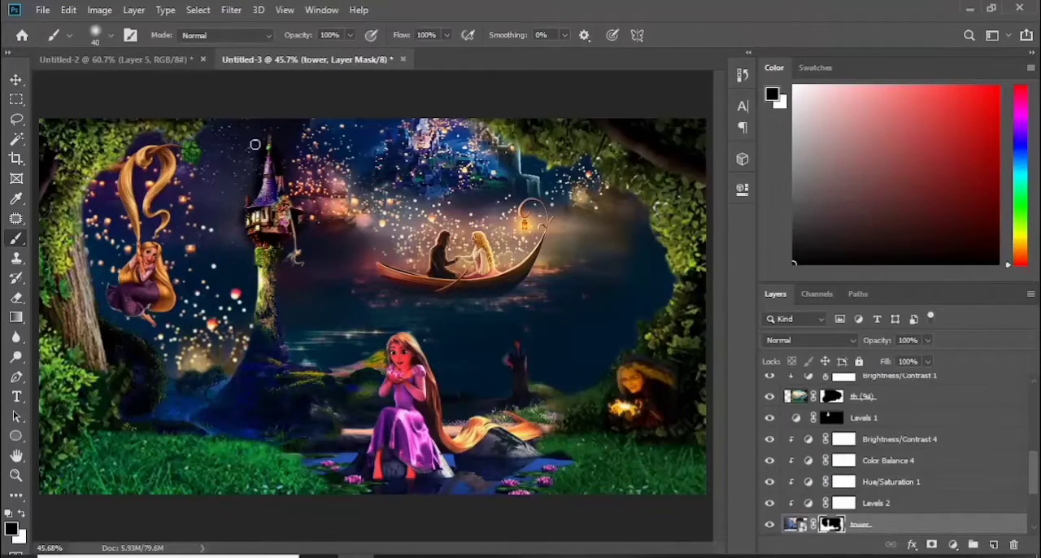
key(x)
key(x)
click(16, 79)
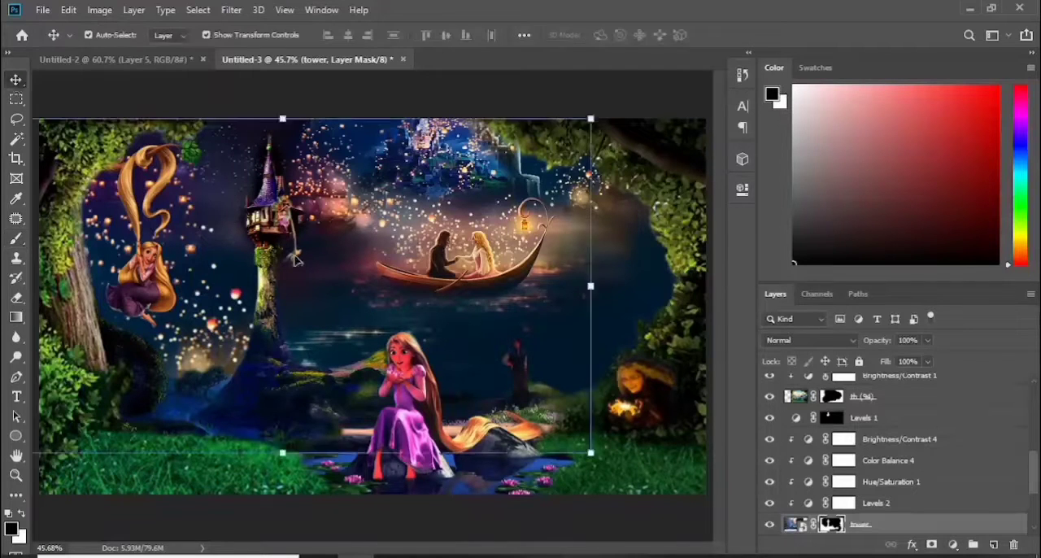
click(244, 199)
click(267, 244)
click(264, 218)
click(16, 239)
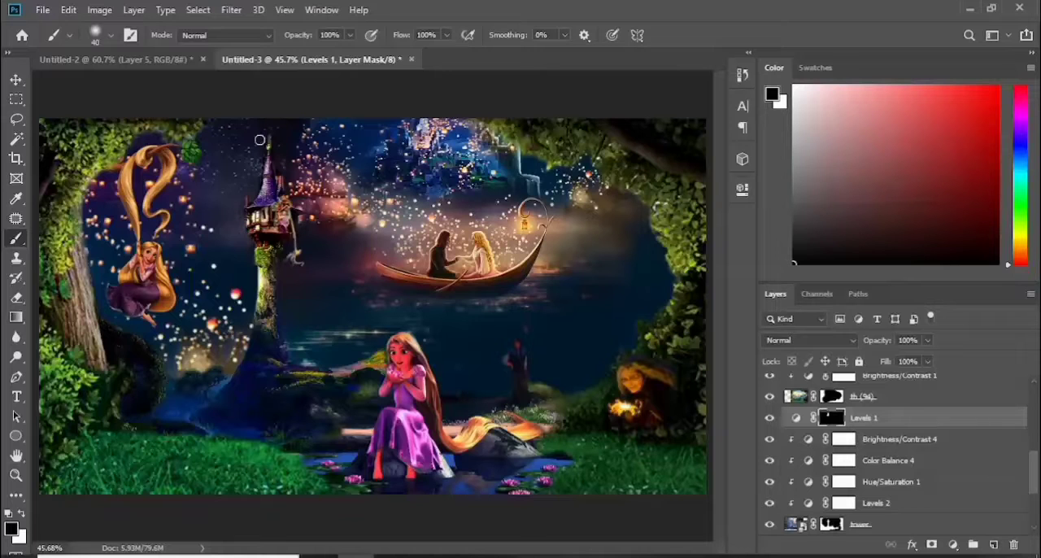
Clip a Brightness/Contrast adjustment to the th (93) Rapunzel on the tower, lowering brightness and strongly raising contrast
key(v)
click(273, 195)
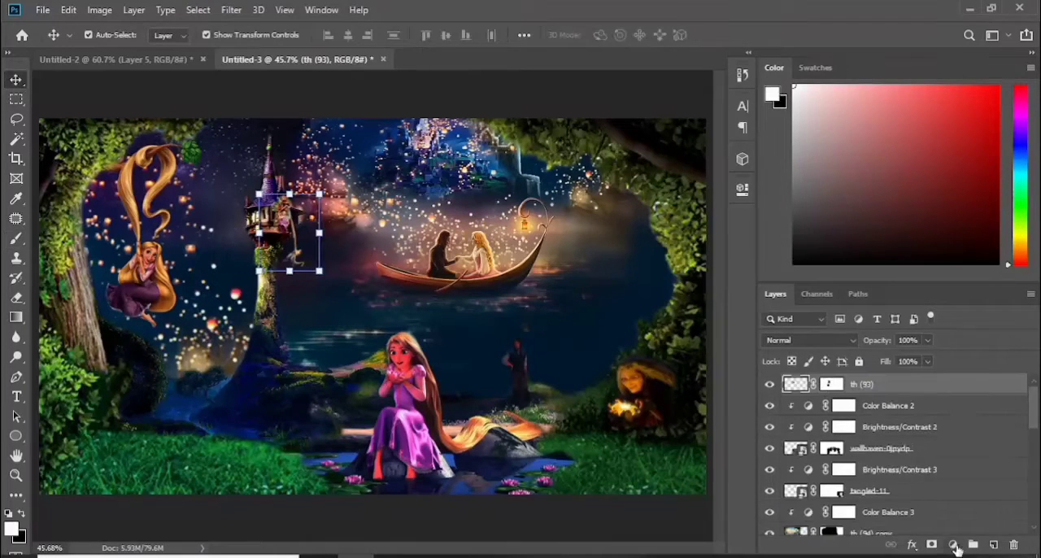
click(953, 544)
click(931, 317)
drag(612, 277, 594, 278)
drag(612, 305, 671, 306)
drag(596, 278, 588, 278)
click(698, 184)
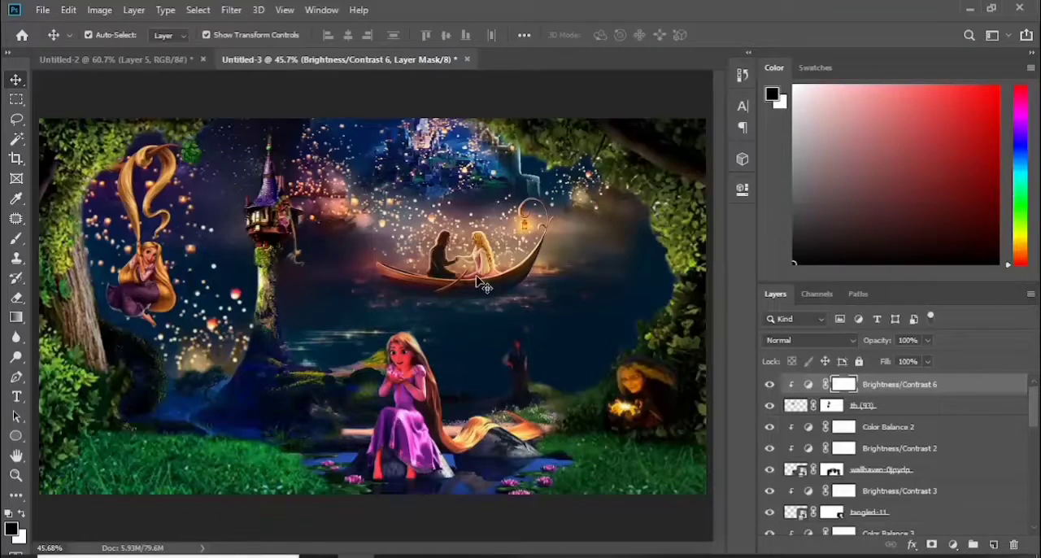
Paint out the leftover grassy edge beside the standing man on the th (94) layer's mask
click(224, 297)
click(555, 408)
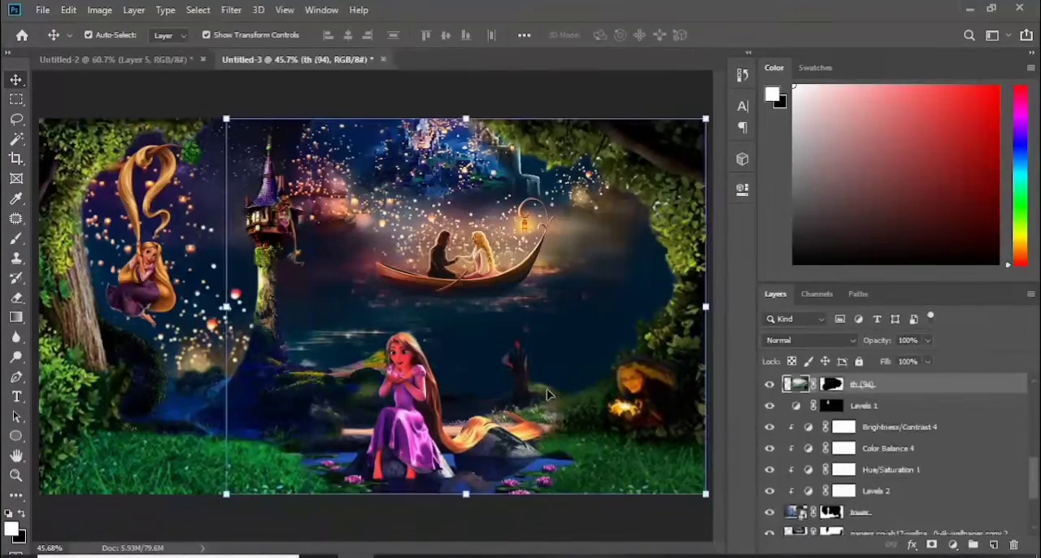
click(552, 402)
click(549, 392)
key(b)
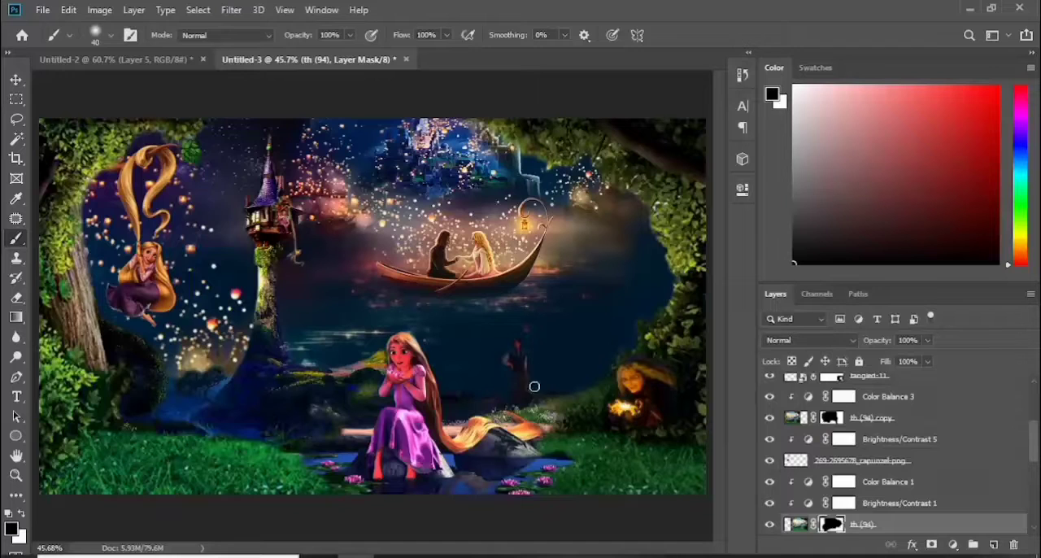
key(z)
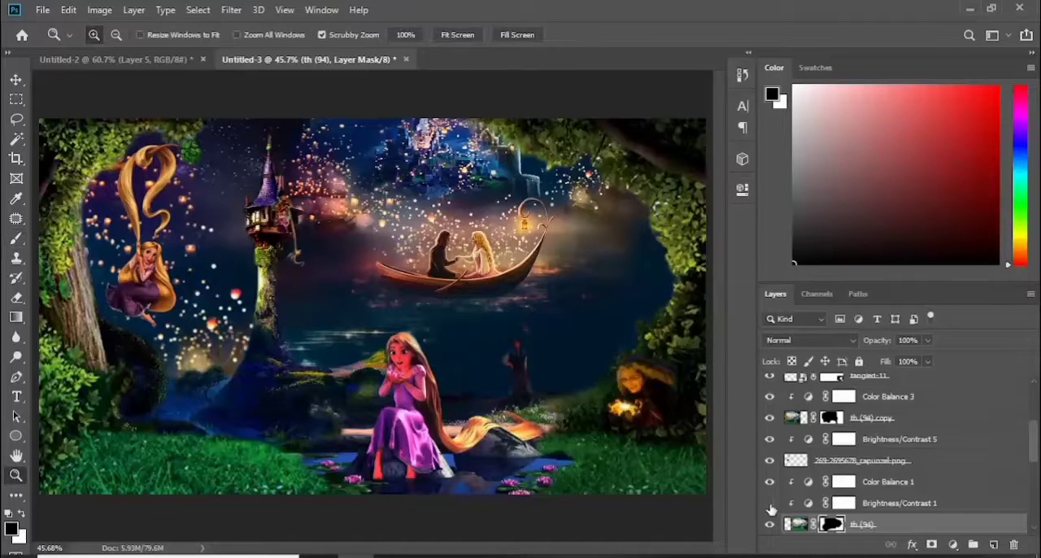
mouse_move(1034, 450)
mouse_down()
mouse_move(1035, 464)
mouse_move(1034, 441)
mouse_up()
Try darkening the papers.co-ab17 copy 3 layer with a clipped Brightness/Contrast adjustment at brightness -141 and contrast 13
key(v)
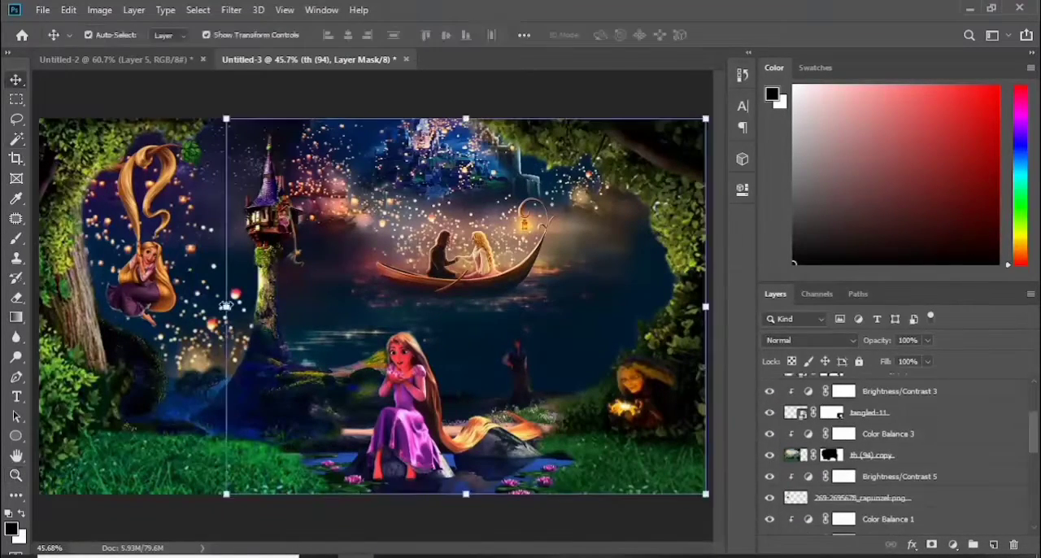
click(225, 306)
click(953, 544)
click(948, 324)
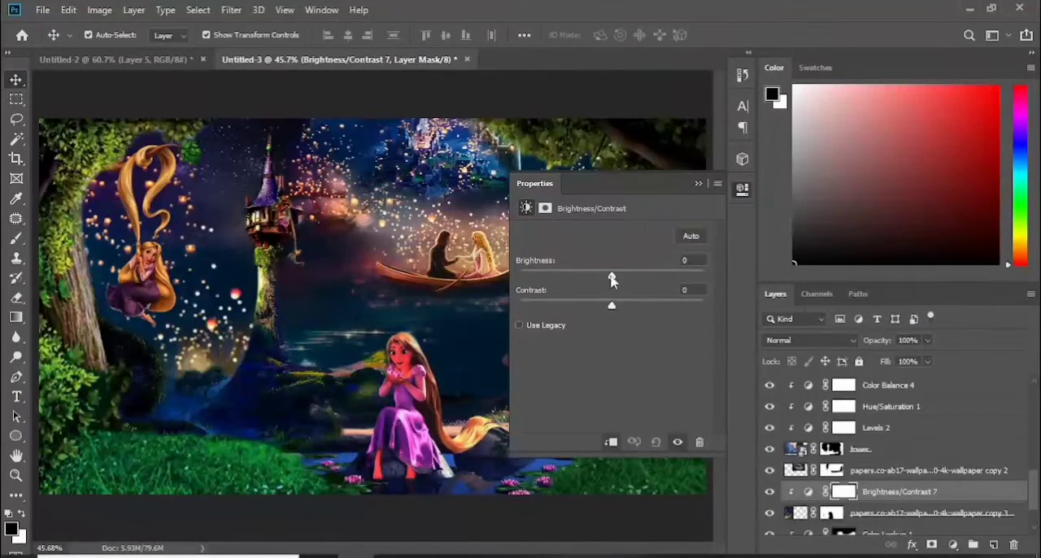
drag(611, 279, 574, 278)
mouse_move(612, 306)
mouse_down()
mouse_move(592, 309)
mouse_move(625, 309)
mouse_up()
drag(574, 277, 527, 281)
click(697, 185)
Try inverting the new Brightness/Contrast adjustment's mask, raising its brightness and lowering its contrast
key(ctrl+i)
double_click(808, 492)
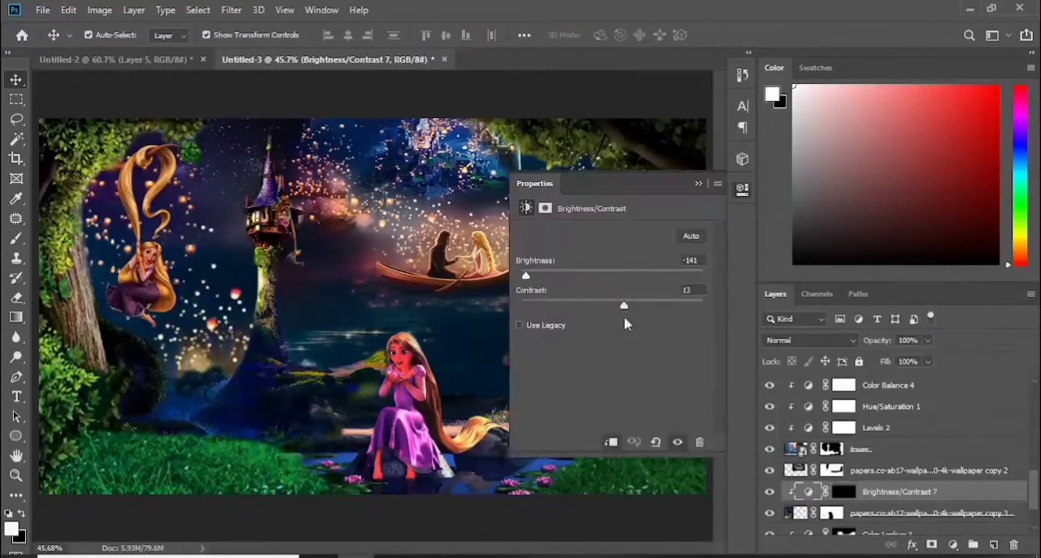
drag(624, 306, 601, 306)
drag(526, 276, 551, 279)
click(698, 185)
Undo the Brightness/Contrast edits and remove the adjustment above the papers.co-ab17 copy 3 layer
key(ctrl+z)
key(ctrl+z)
key(ctrl+z)
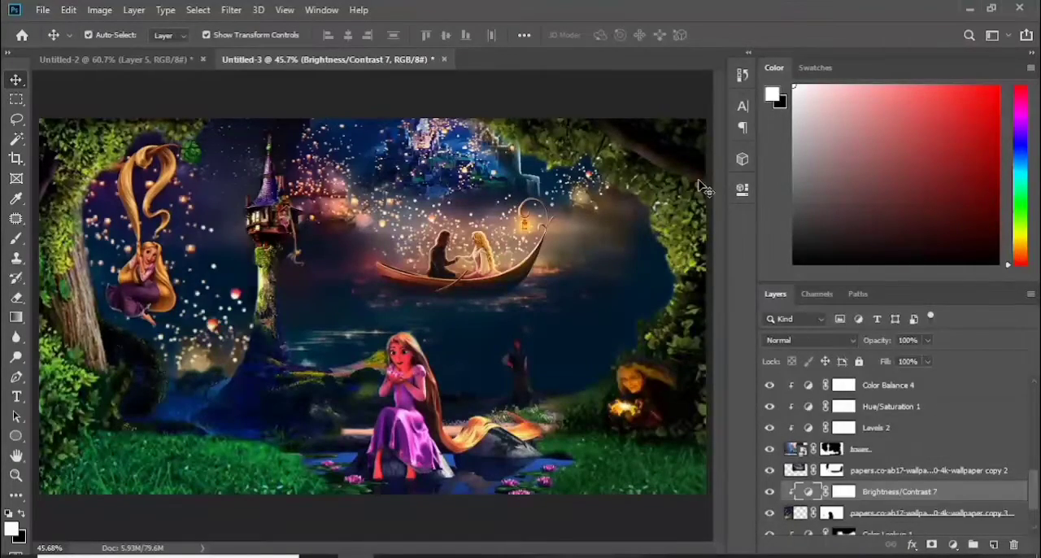
click(700, 186)
click(191, 179)
Blend the sky beside the tower spire on the masks of the papers.co-ab17 copy 3 and copy 2 layers
click(830, 524)
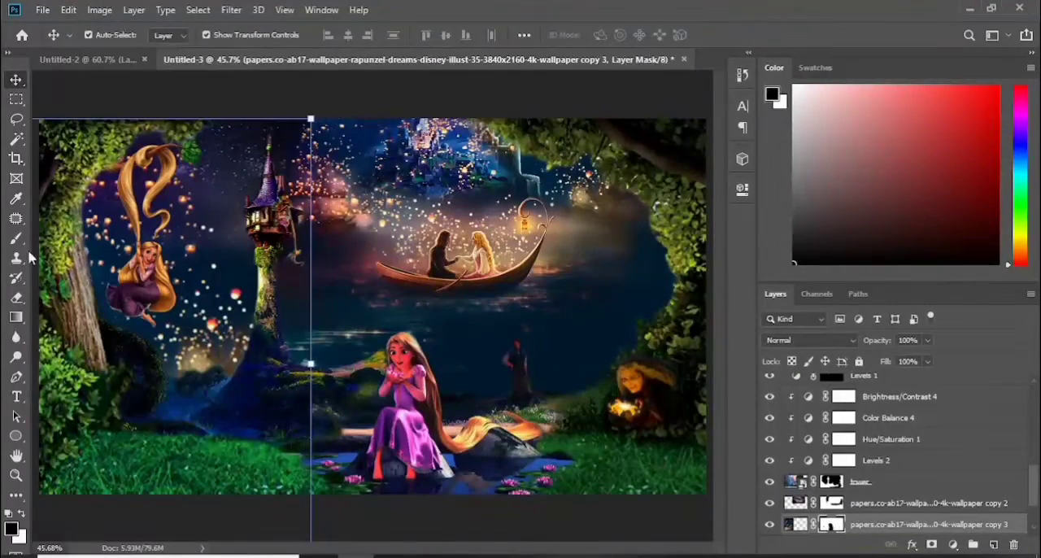
key(b)
key(x)
ctrl+click(303, 137)
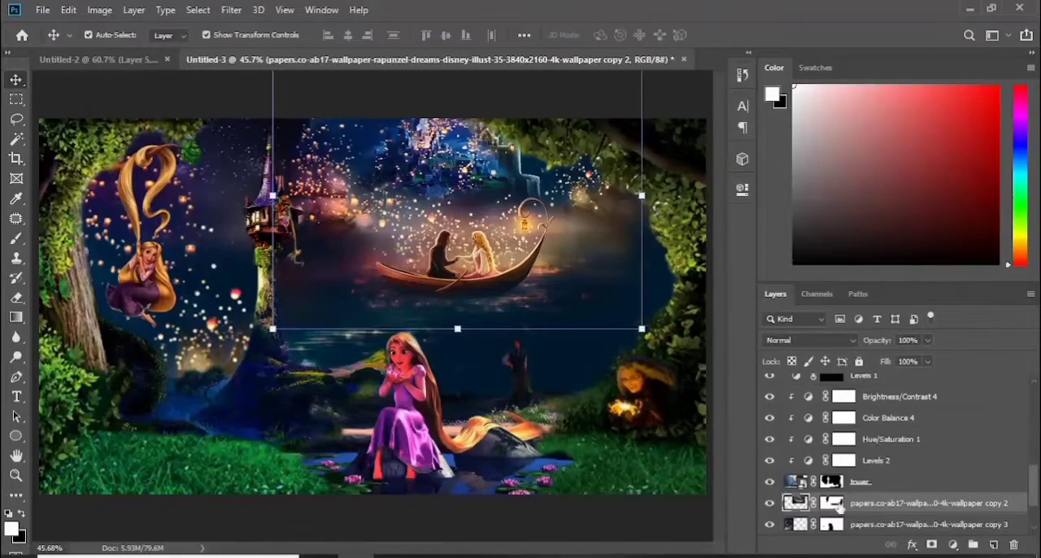
key(x)
Clip a Brightness/Contrast adjustment to the papers.co-ab17 copy 3 layer, lowering brightness slightly and adjusting its contrast
scroll(862, 530, down, 2)
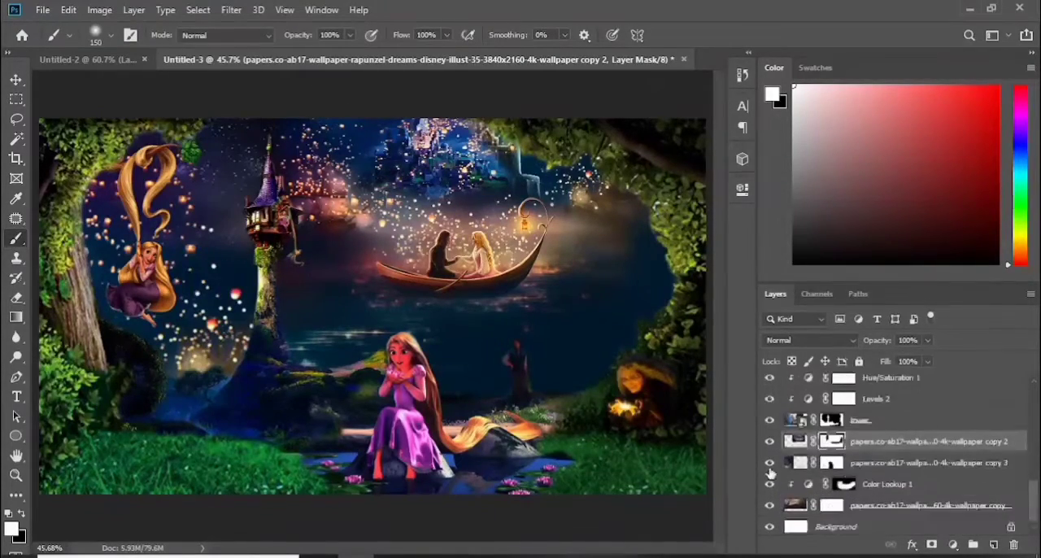
click(803, 465)
click(954, 545)
click(950, 327)
key(ctrl+alt+g)
drag(611, 276, 569, 277)
drag(612, 306, 648, 307)
drag(569, 276, 597, 278)
drag(613, 306, 606, 306)
click(698, 184)
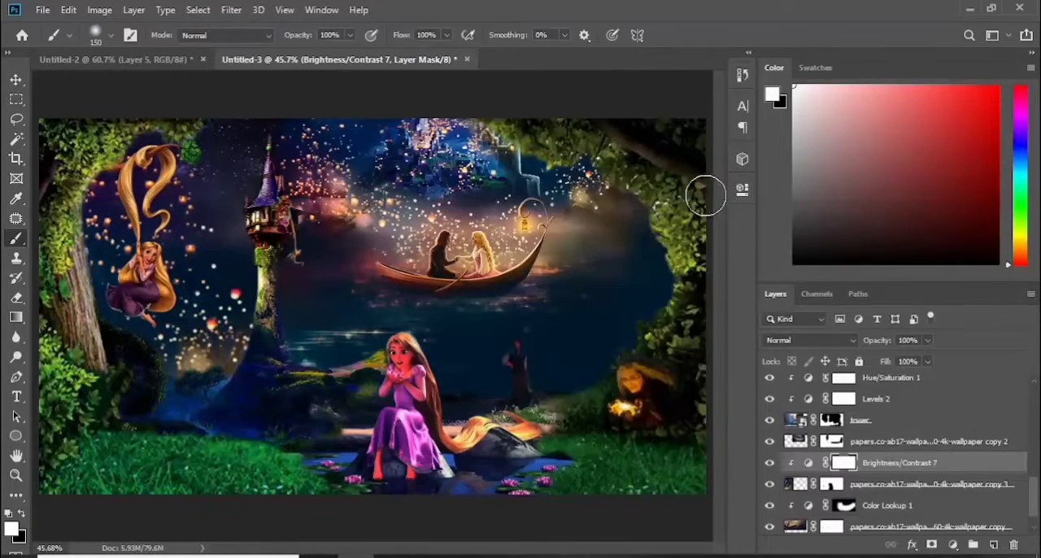
Clip a Curves adjustment to the papers.co-ab17 copy 3 layer and reshape its tonal curve
click(924, 485)
click(954, 545)
click(935, 347)
click(654, 255)
click(636, 303)
mouse_move(625, 347)
mouse_down()
mouse_move(623, 336)
mouse_move(634, 349)
mouse_up()
click(655, 259)
click(644, 268)
click(923, 505)
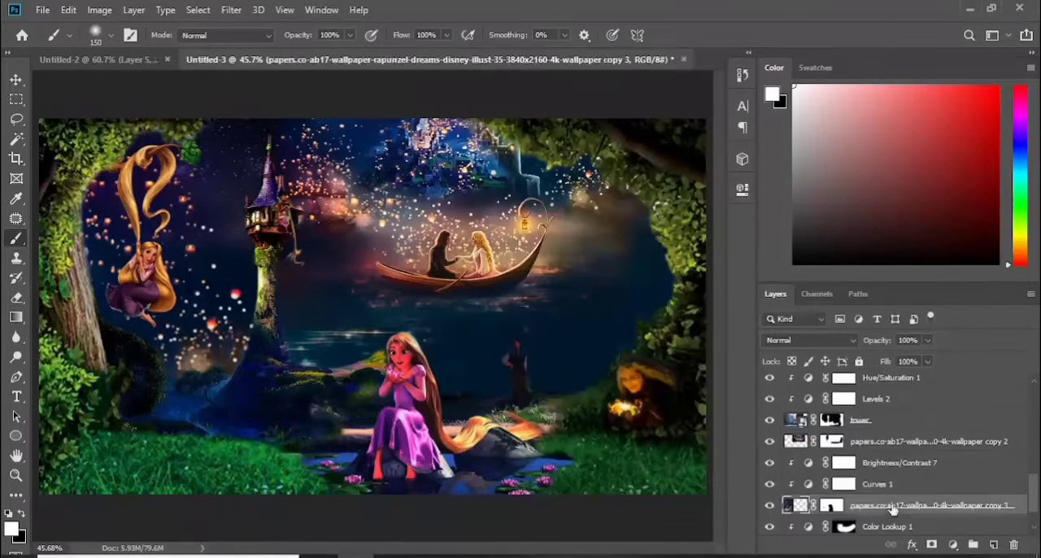
Add a layer above Brightness/Contrast 7 and darken the glow below the swinging Rapunzel with a soft black brush at 33% flow
click(899, 462)
click(993, 544)
key(x)
key(])
key(])
key(])
key(])
drag(405, 35, 356, 36)
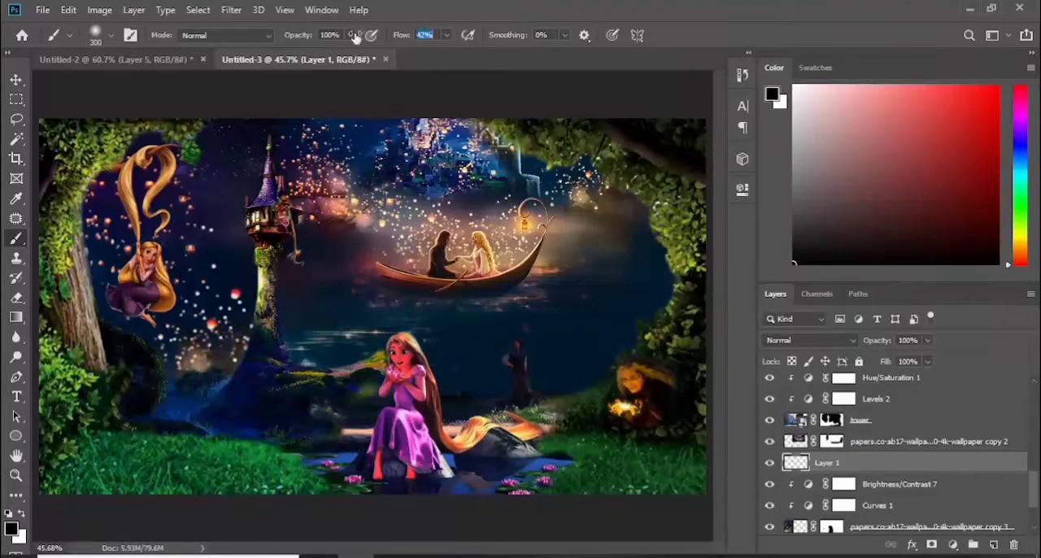
click(193, 364)
key(bracketleft)
key(bracketleft)
key(bracketleft)
key(bracketleft)
key(bracketleft)
key(bracketleft)
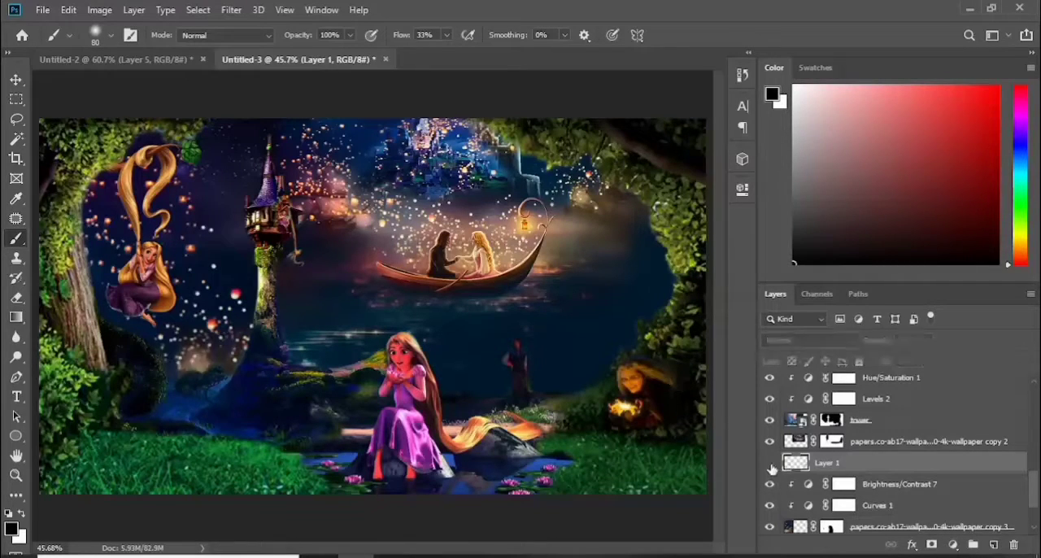
Place the glowing golden flower image at the top of the layer stack and add a layer mask to it
scroll(895, 455, up, 5)
click(832, 379)
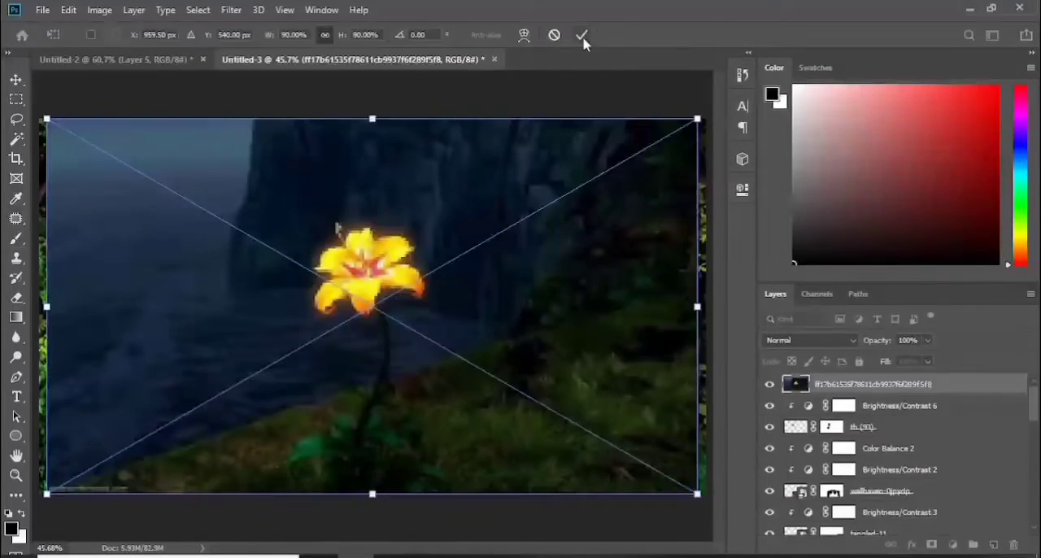
click(582, 37)
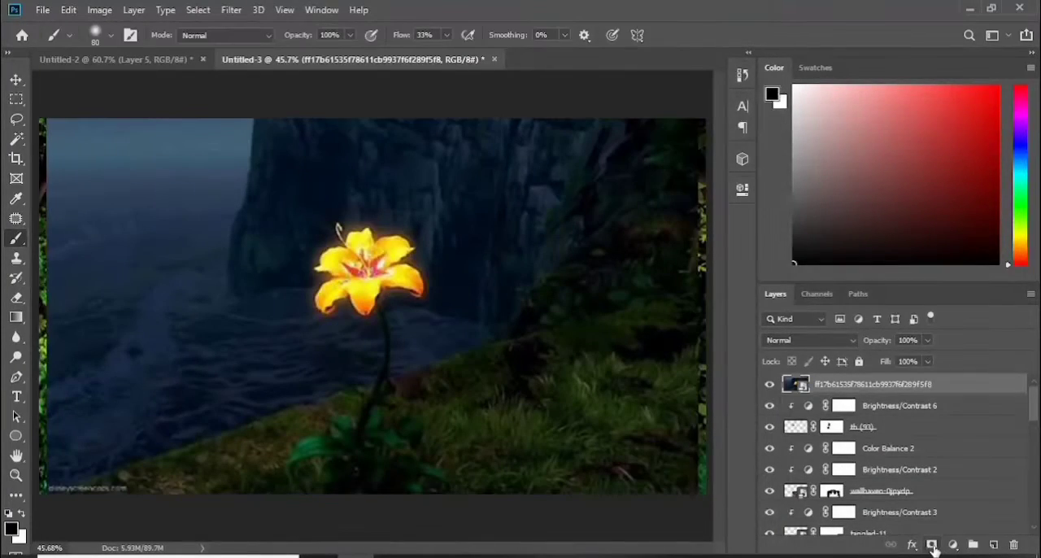
click(932, 545)
Scale the flower image down and position it over the witch on the grass beside the pond
key(v)
click(797, 384)
drag(697, 119, 314, 340)
drag(204, 423, 531, 391)
drag(642, 308, 533, 370)
drag(483, 445, 642, 467)
Paint out the flower image's cliff and sea backdrop on its mask to reveal the witch and surrounding foliage
click(832, 389)
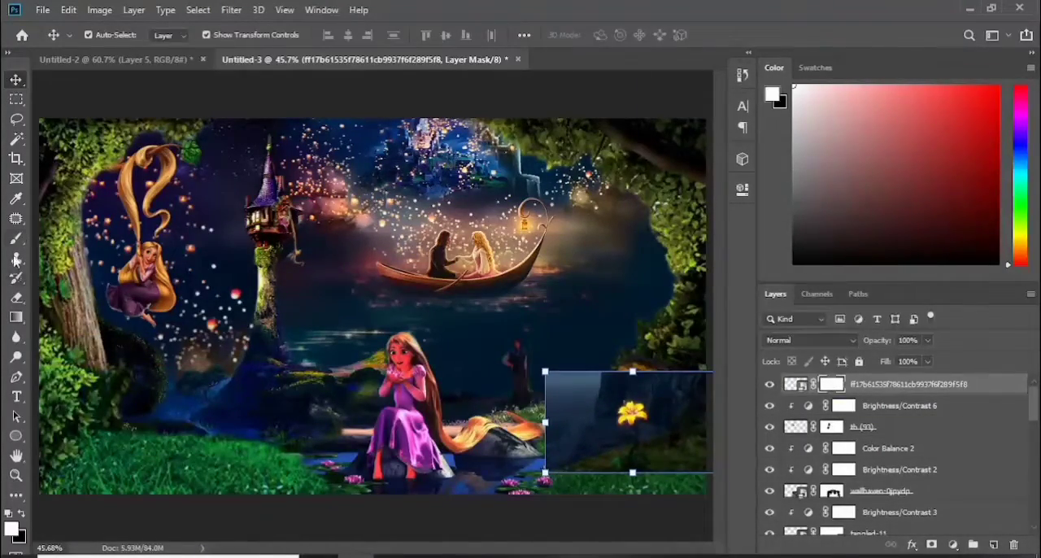
click(16, 159)
key(ctrl+plus)
key(ctrl+plus)
key(ctrl+plus)
scroll(372, 306, right, 6)
click(16, 238)
scroll(580, 401, down, 5)
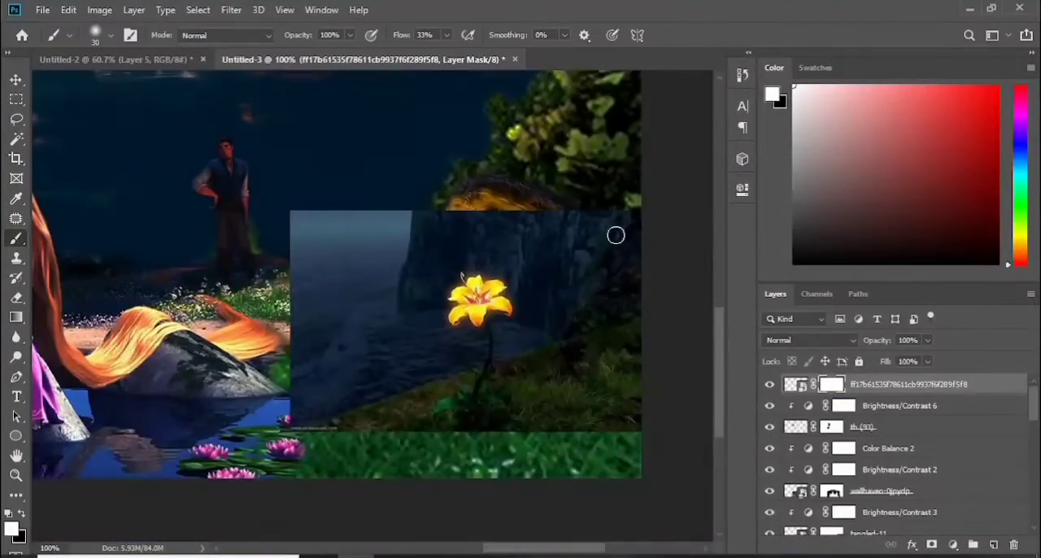
key(x)
mouse_move(614, 220)
mouse_down()
mouse_move(428, 178)
mouse_move(300, 270)
mouse_move(345, 311)
mouse_move(624, 227)
mouse_move(579, 313)
mouse_move(480, 231)
mouse_move(319, 355)
mouse_move(443, 366)
mouse_move(327, 409)
mouse_move(414, 359)
mouse_move(544, 313)
mouse_up()
key(shift+0)
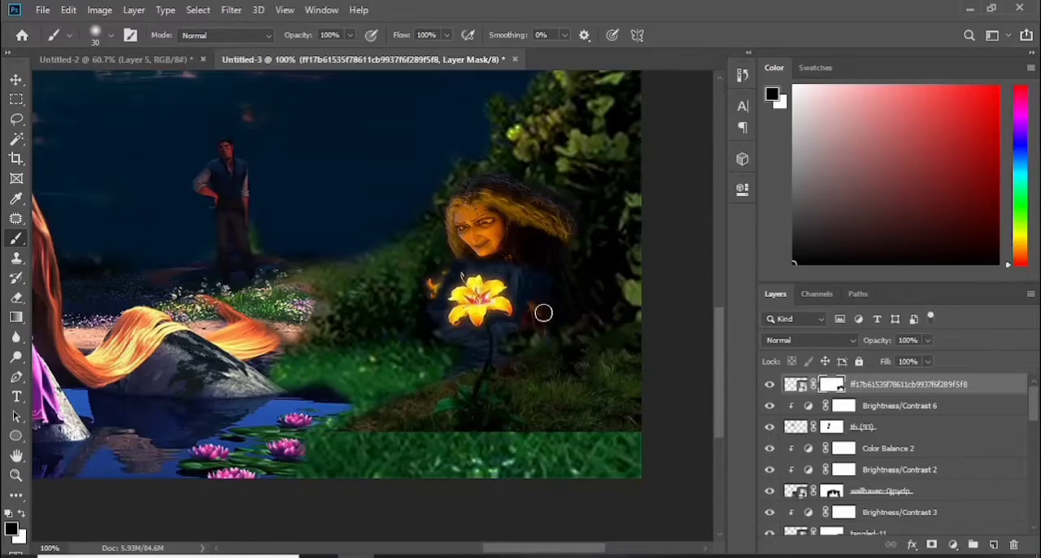
Mask out the remaining backdrop around the flower and stem, and blend the image's lower edge into the grass
drag(499, 268, 464, 366)
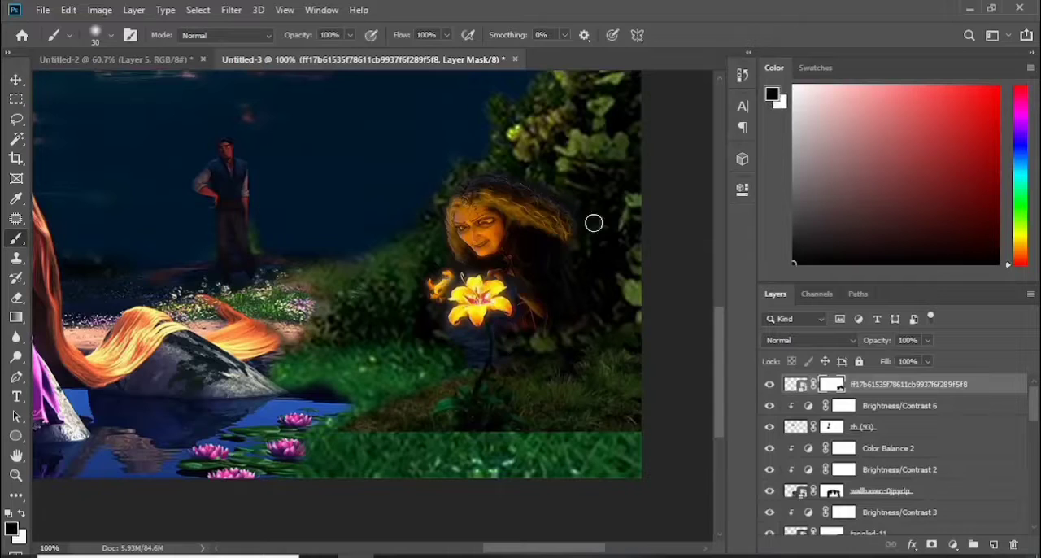
drag(617, 439, 640, 440)
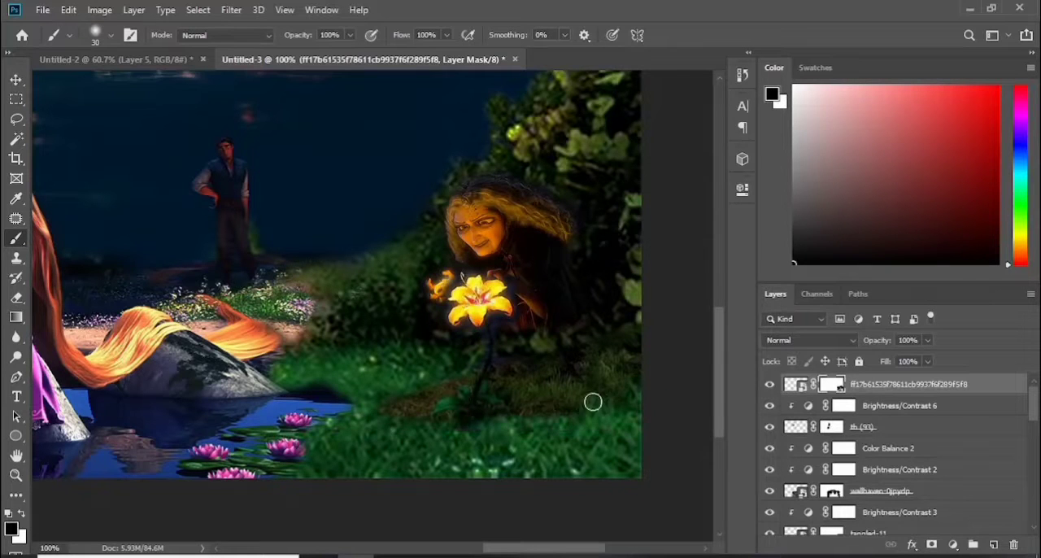
mouse_move(593, 402)
mouse_down()
mouse_move(622, 371)
mouse_move(598, 398)
mouse_up()
Enlarge the flower layer slightly and shift it so the blossom sits in front of the witch's hands
key(ctrl+t)
drag(482, 432, 482, 453)
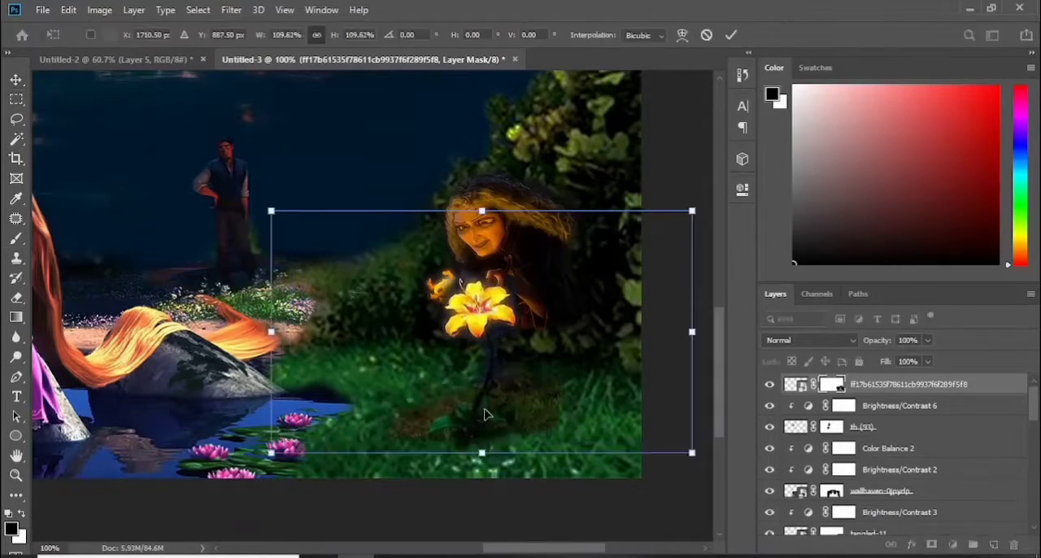
drag(485, 414, 467, 410)
drag(674, 208, 684, 204)
drag(521, 366, 515, 371)
click(729, 36)
Touch up the flower layer's mask around the soil and stem base on the grass
key(b)
key(x)
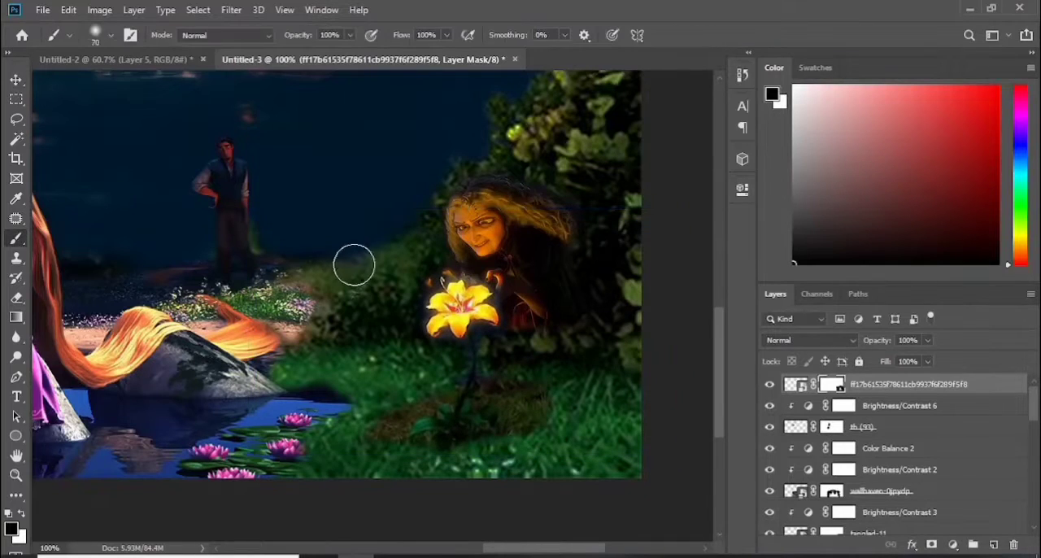
key(x)
drag(445, 424, 465, 435)
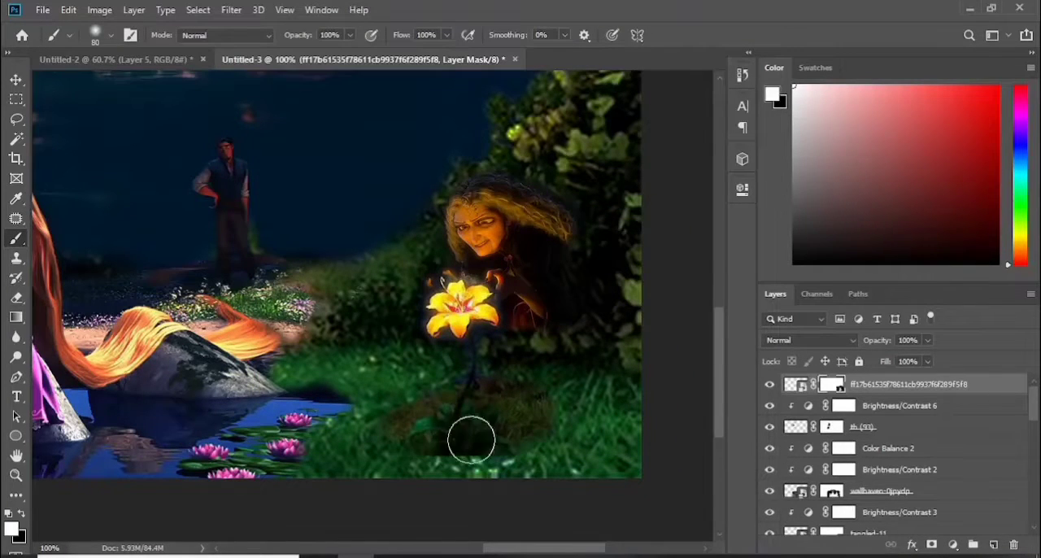
Clean up both sides of the flower's stem on its mask with a small brush, blending it into the foliage
key(bracketleft)
key(bracketleft)
key(bracketleft)
key(bracketleft)
key(bracketleft)
key(ctrl+plus)
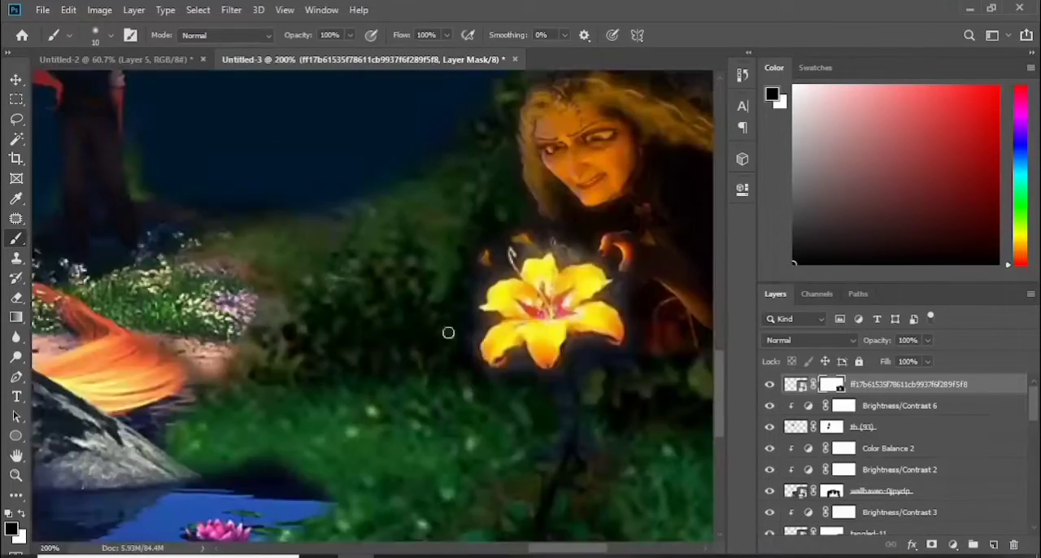
key(bracketleft)
key(bracketleft)
key(bracketleft)
drag(582, 367, 598, 447)
drag(563, 396, 540, 494)
key(x)
mouse_move(575, 410)
mouse_down()
mouse_move(540, 494)
mouse_move(577, 456)
mouse_up()
key(x)
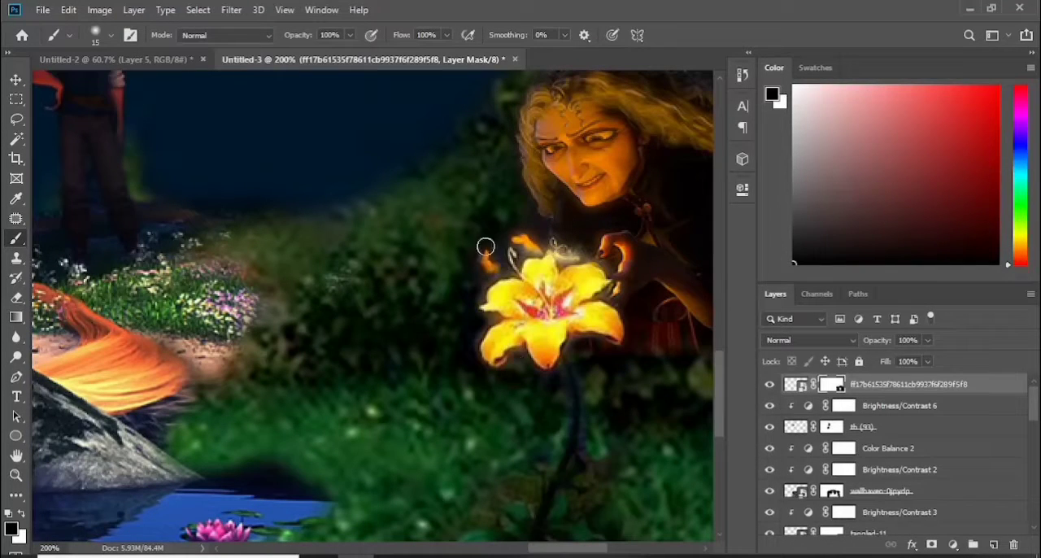
Mask the flower image's dark fringe above the petals to uncover the witch's fingertips, checking it against the layer hidden
drag(529, 245, 506, 265)
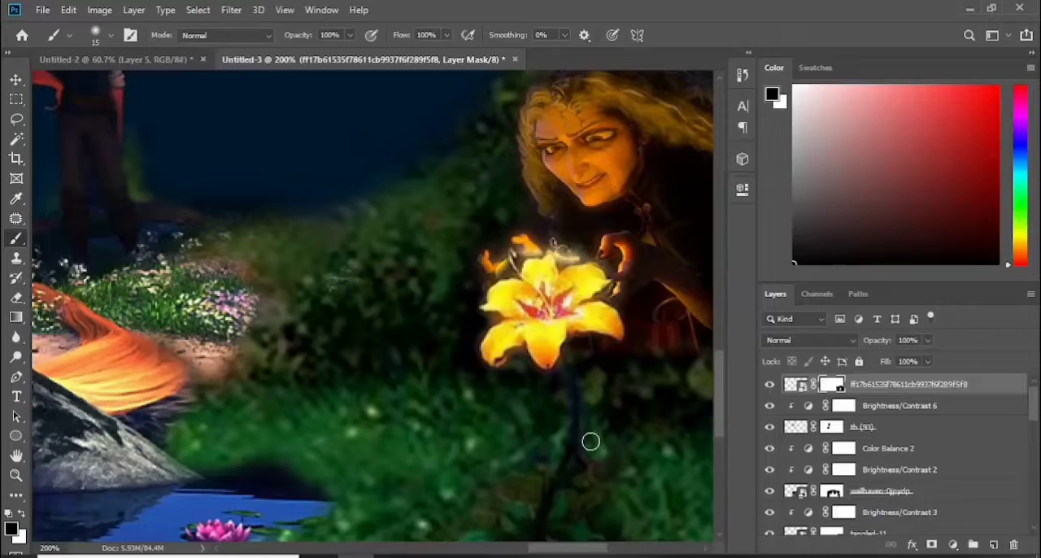
click(770, 384)
click(769, 384)
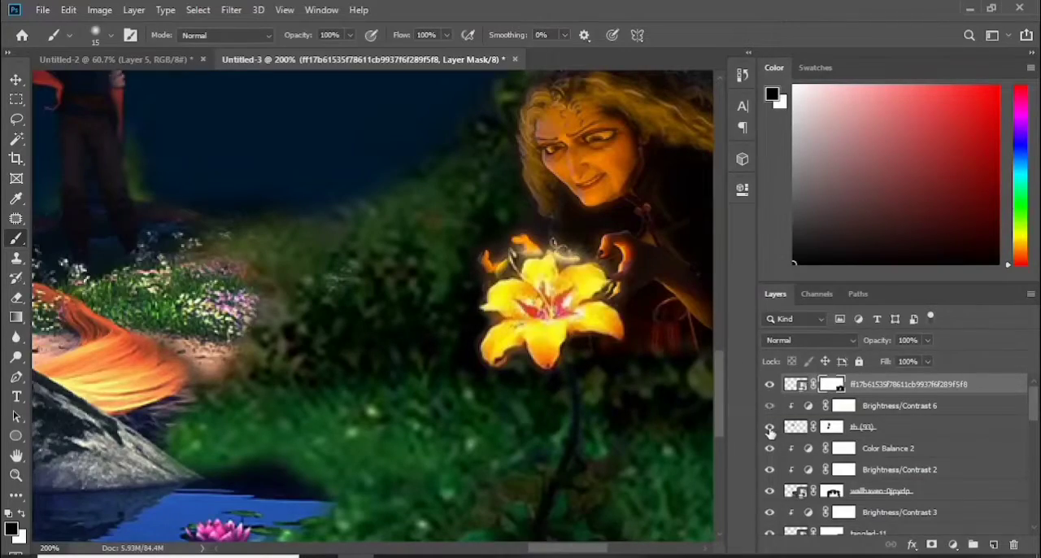
Duplicate the witch layer and stack the copy above the golden flower layer
key(ctrl+0)
key(ctrl+plus)
key(ctrl+plus)
drag(495, 549, 548, 552)
scroll(537, 407, down, 2)
key(v)
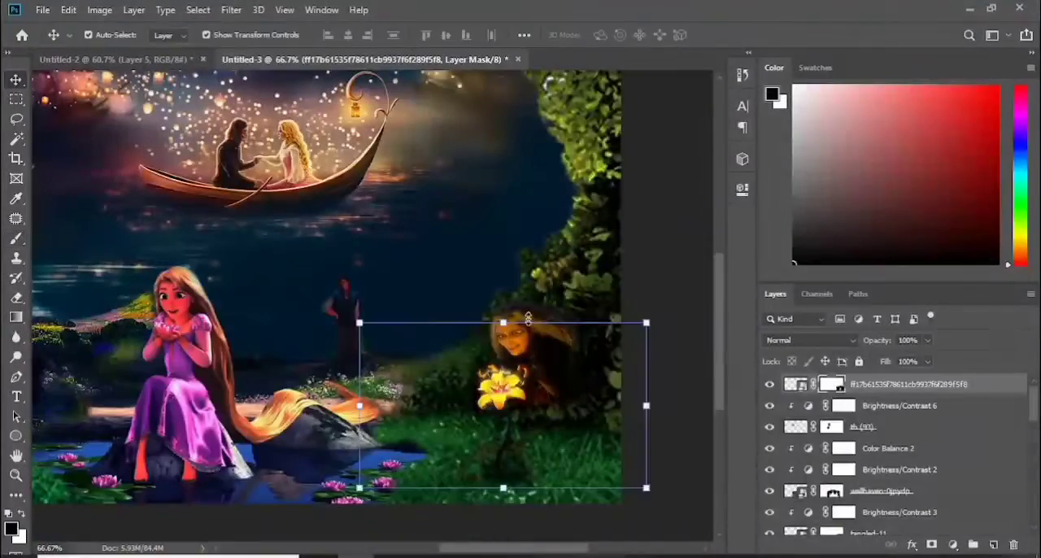
click(525, 325)
mouse_move(927, 523)
mouse_down()
mouse_move(925, 381)
mouse_move(920, 417)
mouse_move(906, 379)
mouse_up()
key(ctrl+j)
Mask the witch copy over the blossom so the petals show while her fingers remain in front of the flower
key(ctrl+plus)
key(ctrl+plus)
drag(536, 549, 583, 551)
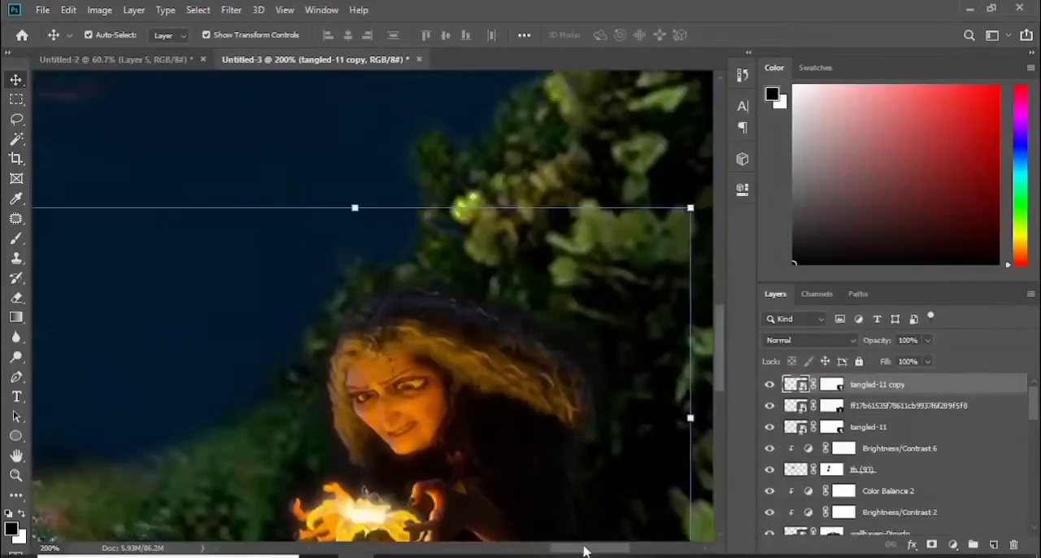
drag(722, 363, 724, 391)
click(16, 238)
click(832, 384)
mouse_move(342, 383)
mouse_down()
mouse_move(378, 401)
mouse_move(406, 420)
mouse_move(356, 439)
mouse_move(323, 373)
mouse_up()
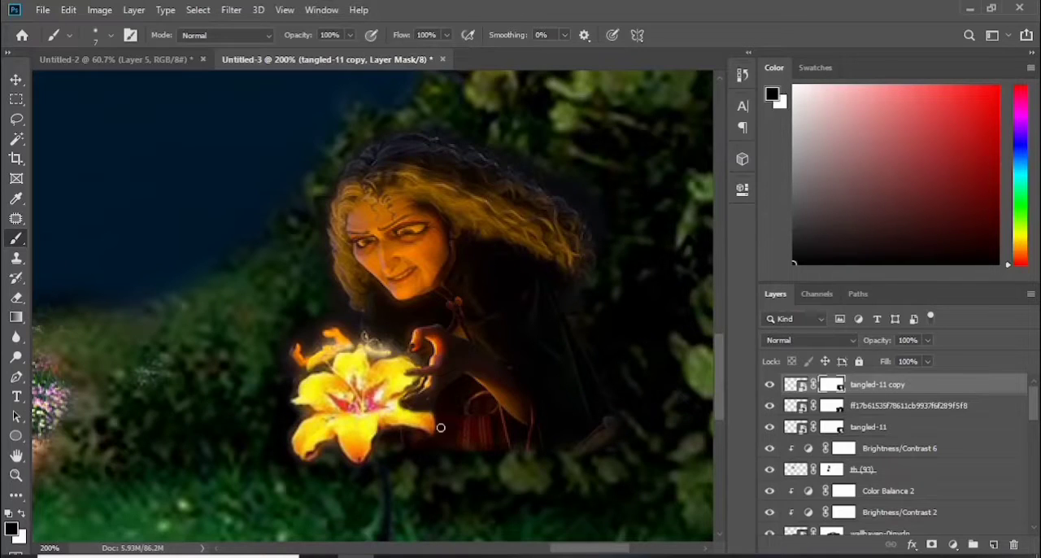
key(ctrl+0)
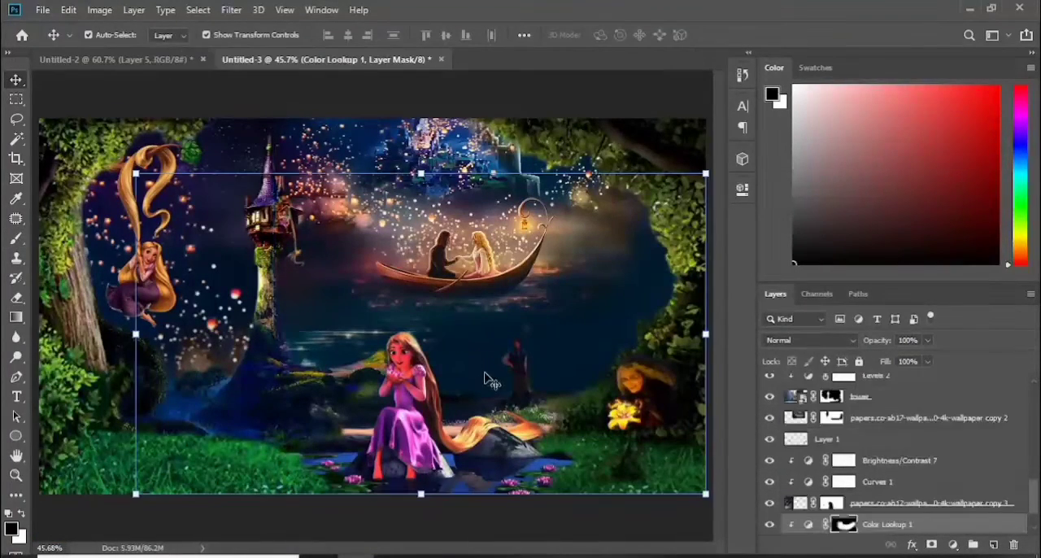
Compare the composite with and without the Color Lookup 1 adjustment
scroll(768, 531, down, 1)
click(770, 483)
click(769, 483)
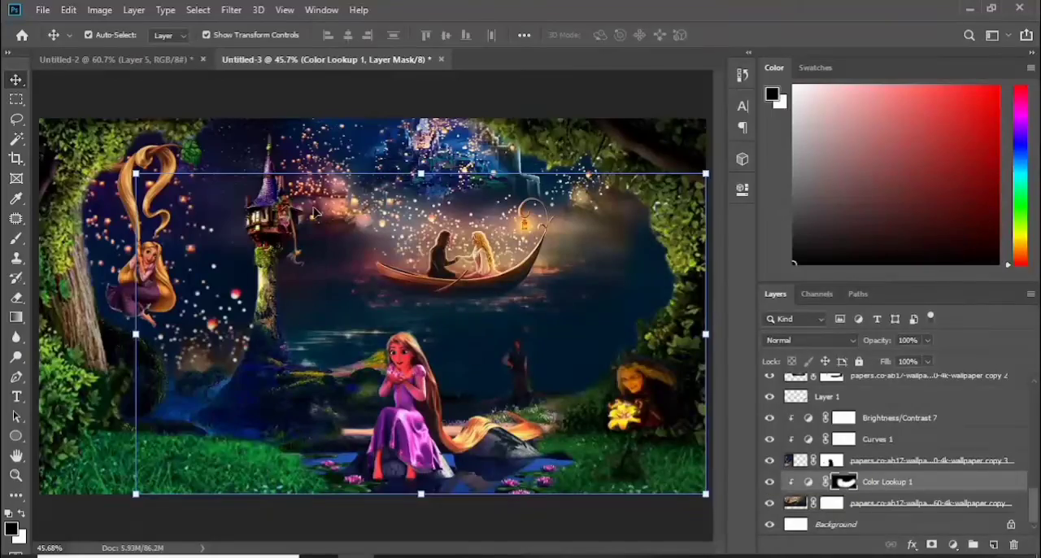
click(227, 211)
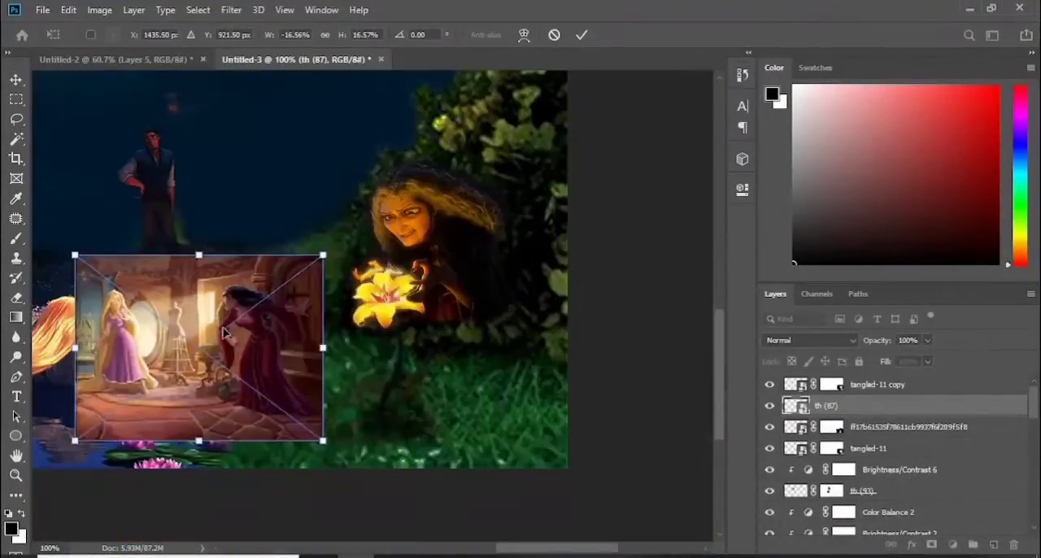
Place the mirrored room image th (87) on the grass beside the flower and add a layer mask to it
drag(370, 425, 390, 441)
click(582, 35)
click(932, 545)
click(16, 238)
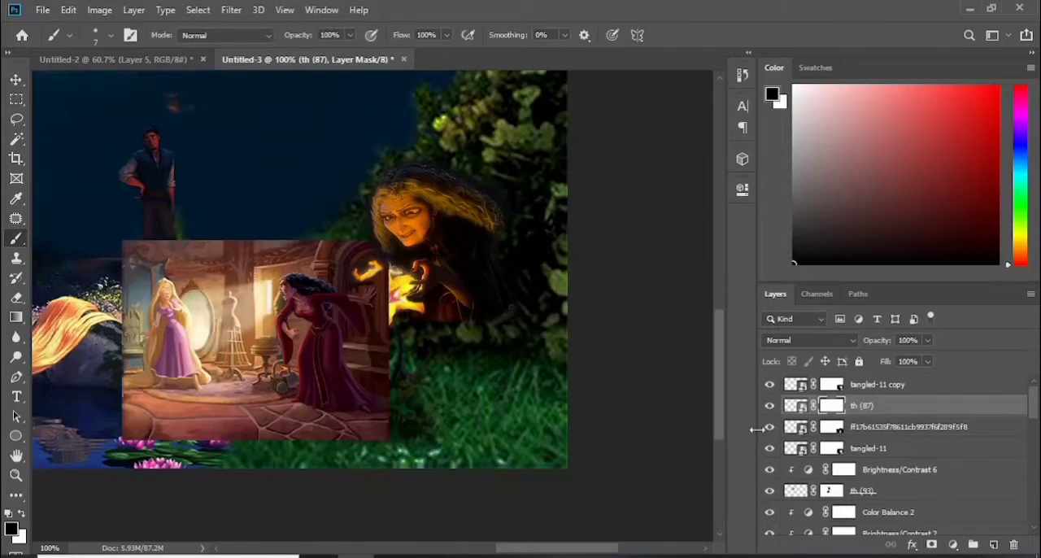
Paint out the room, the blonde figure and the floor on the th (87) mask, leaving only the woman's dark red gown
mouse_move(138, 254)
mouse_down()
mouse_move(213, 358)
mouse_move(350, 254)
mouse_move(297, 285)
mouse_up()
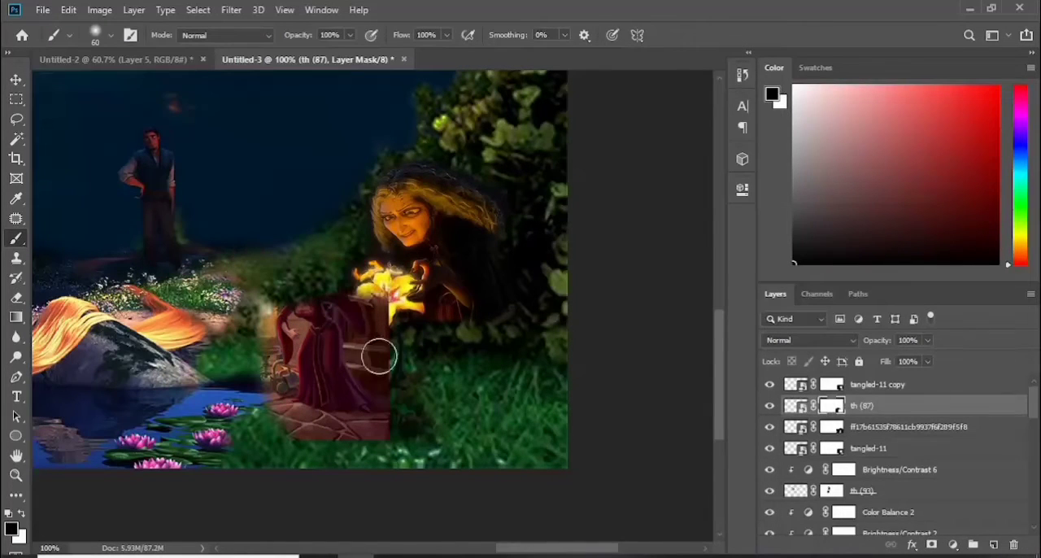
key(bracketleft)
key(bracketleft)
key(bracketleft)
key(bracketleft)
mouse_move(330, 458)
mouse_down()
mouse_move(270, 414)
mouse_move(367, 424)
mouse_move(338, 425)
mouse_move(363, 361)
mouse_up()
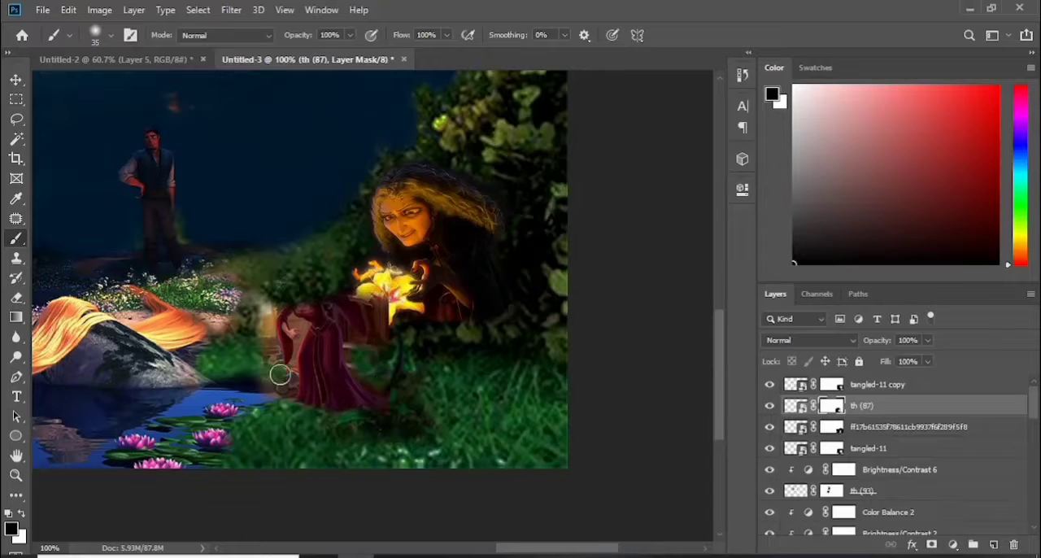
mouse_move(280, 375)
mouse_down()
mouse_move(271, 299)
mouse_move(248, 268)
mouse_up()
drag(382, 294, 386, 363)
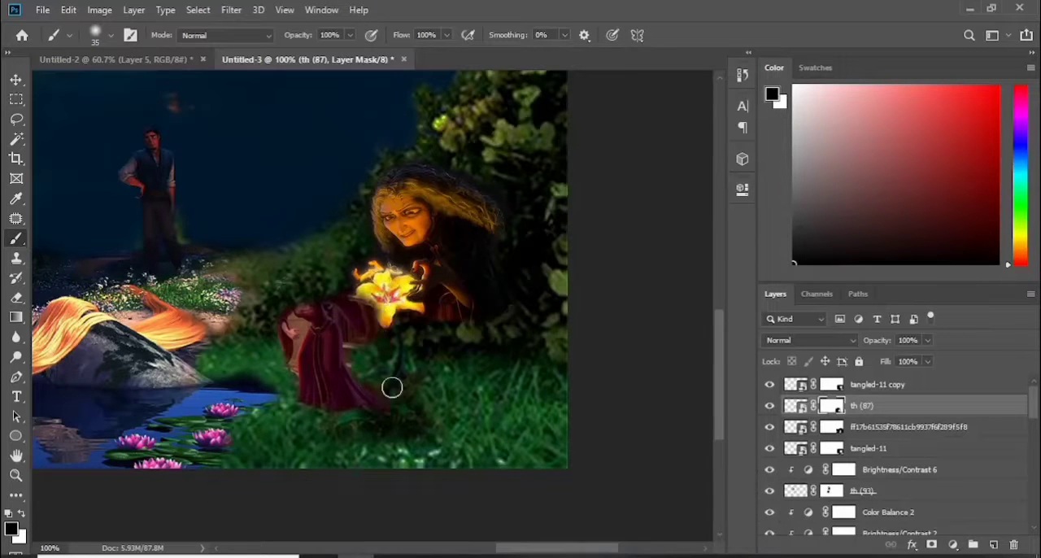
Enlarge the red gown layer to about 134% and move it beneath the witch's torso
click(17, 79)
key(ctrl+t)
drag(122, 240, 149, 260)
drag(319, 357, 452, 365)
drag(281, 268, 165, 178)
drag(432, 366, 462, 400)
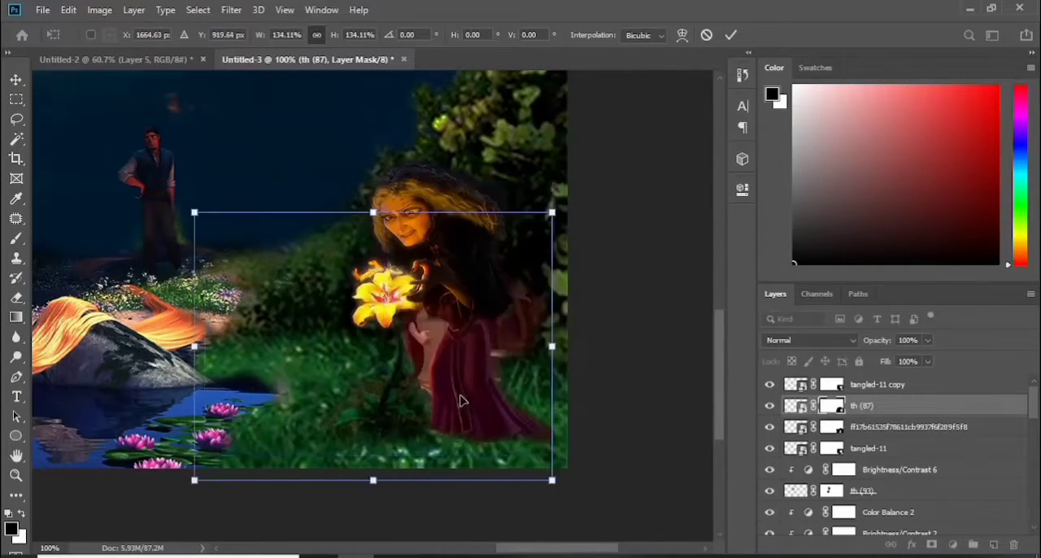
Scale the gown up further so it fits the witch's waist and reaches the canvas's lower edge
key(ctrl+0)
drag(532, 375, 433, 300)
drag(637, 431, 675, 471)
drag(464, 334, 490, 355)
mouse_move(672, 470)
mouse_down()
mouse_move(667, 451)
mouse_move(681, 456)
mouse_move(679, 468)
mouse_up()
drag(498, 353, 476, 348)
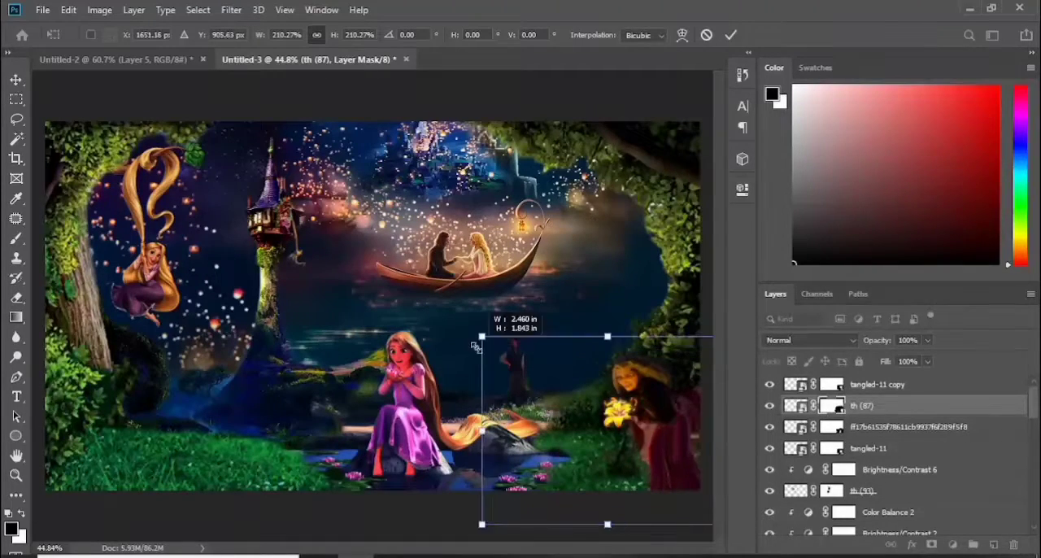
drag(676, 454, 678, 465)
drag(479, 349, 465, 334)
click(730, 35)
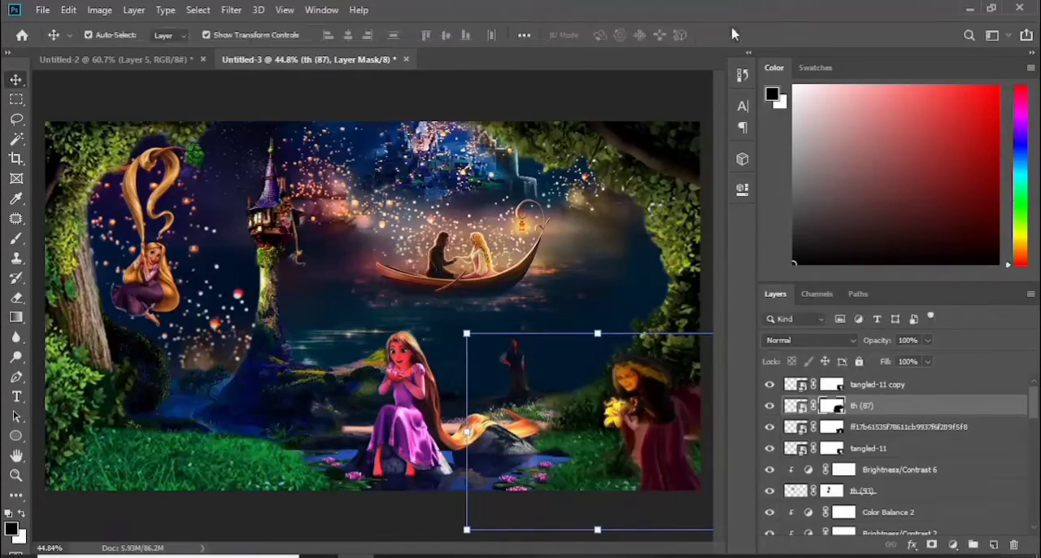
Mask out the raised sleeve and leftover room backdrop behind the witch and gown to reveal the foliage
key(ctrl+plus)
key(ctrl+plus)
key(ctrl+plus)
drag(476, 550, 589, 550)
drag(719, 309, 719, 383)
drag(586, 549, 566, 549)
click(18, 243)
key(bracketleft)
key(bracketleft)
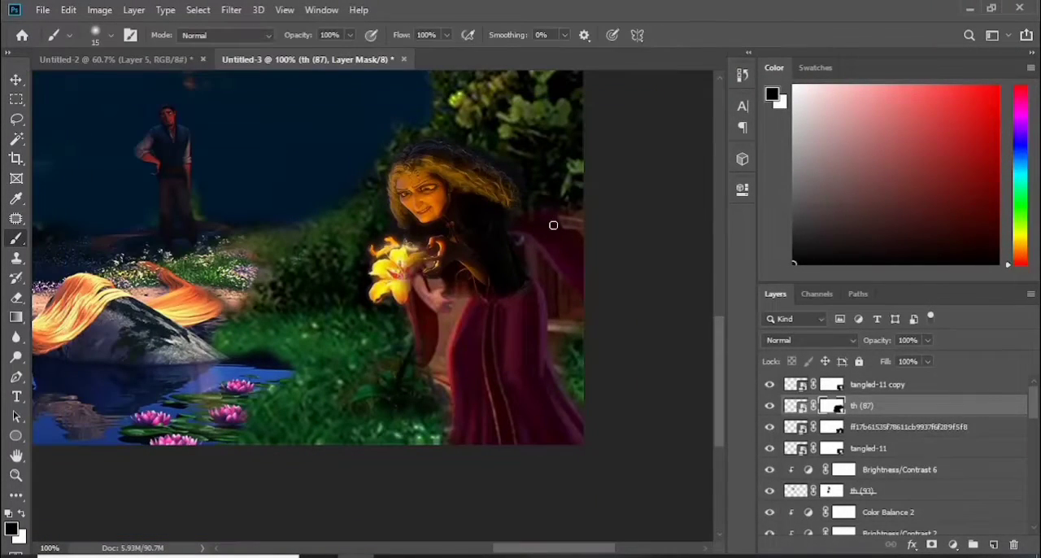
click(770, 406)
click(770, 406)
mouse_move(557, 234)
mouse_down()
mouse_move(522, 222)
mouse_move(582, 248)
mouse_move(519, 247)
mouse_up()
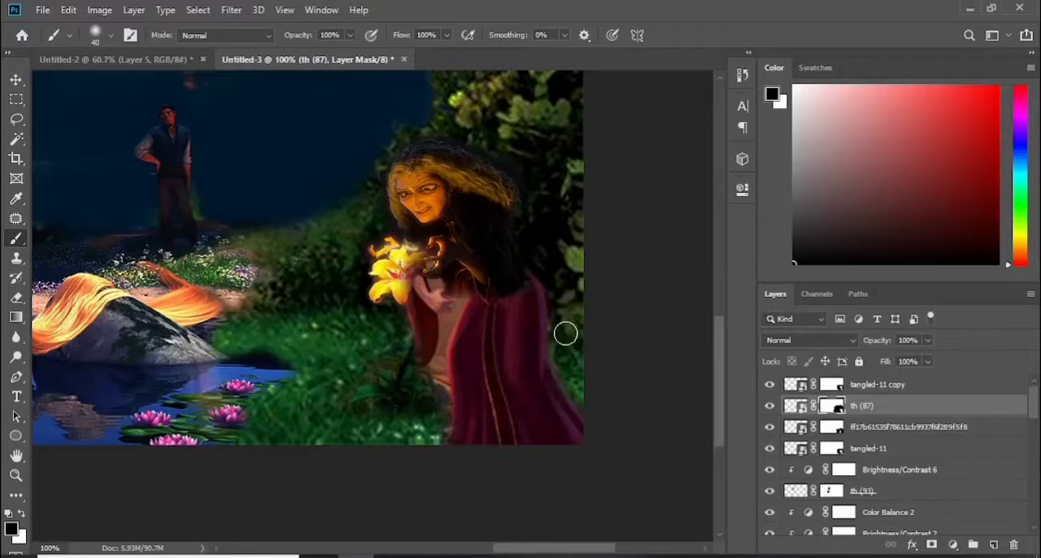
Mask out the pale apron, hand and hanging sleeve between the flower and the gown's skirt
drag(409, 326, 445, 290)
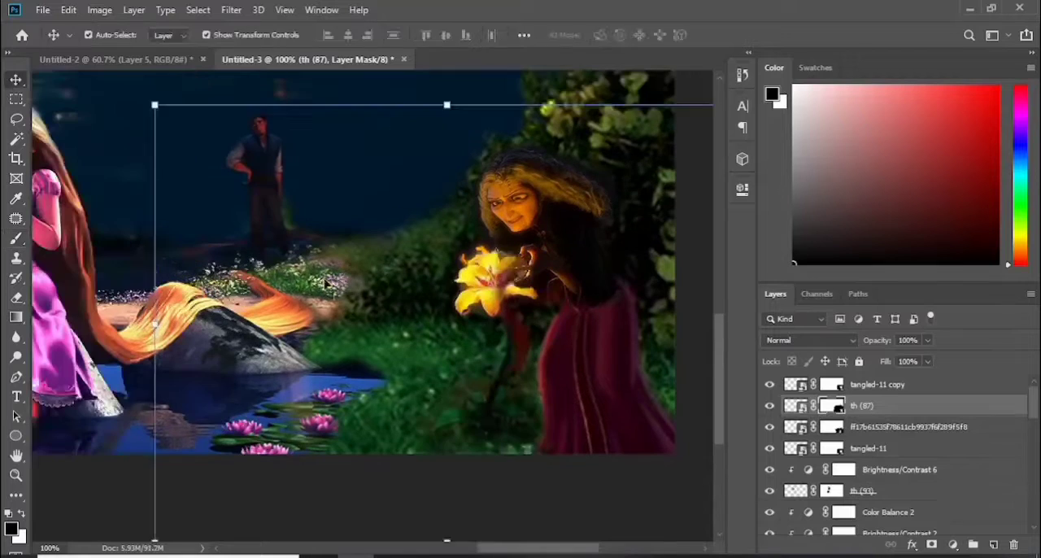
key(ctrl+z)
drag(497, 268, 509, 293)
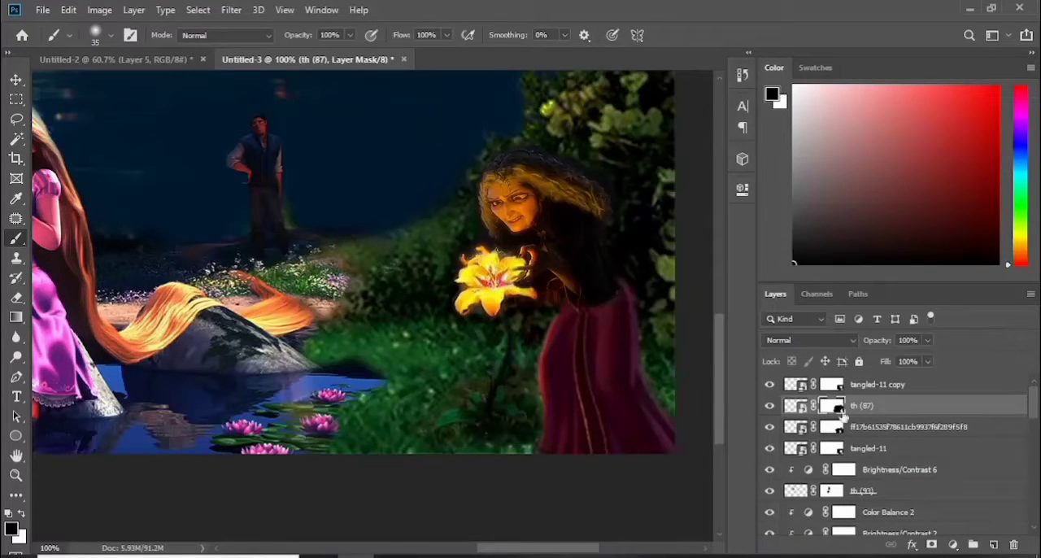
click(800, 407)
key(ctrl+t)
key(Return)
key(Escape)
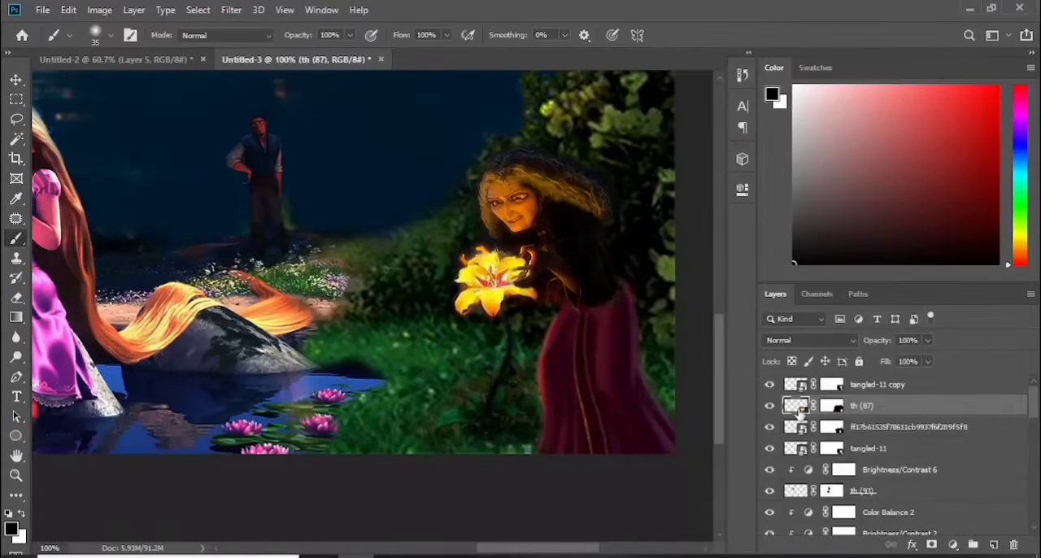
key(ctrl+t)
right_click(609, 138)
click(631, 233)
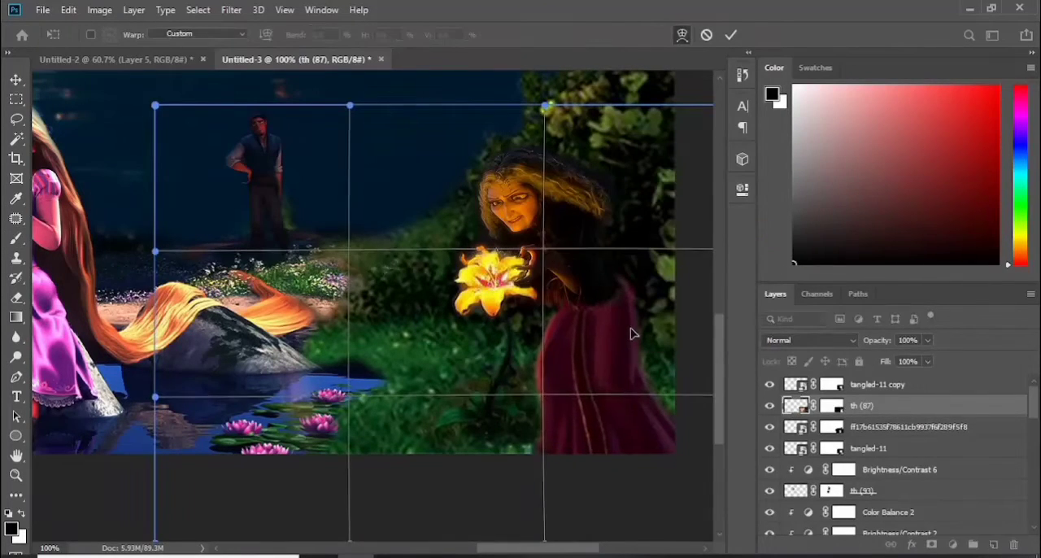
key(Escape)
click(953, 545)
click(899, 425)
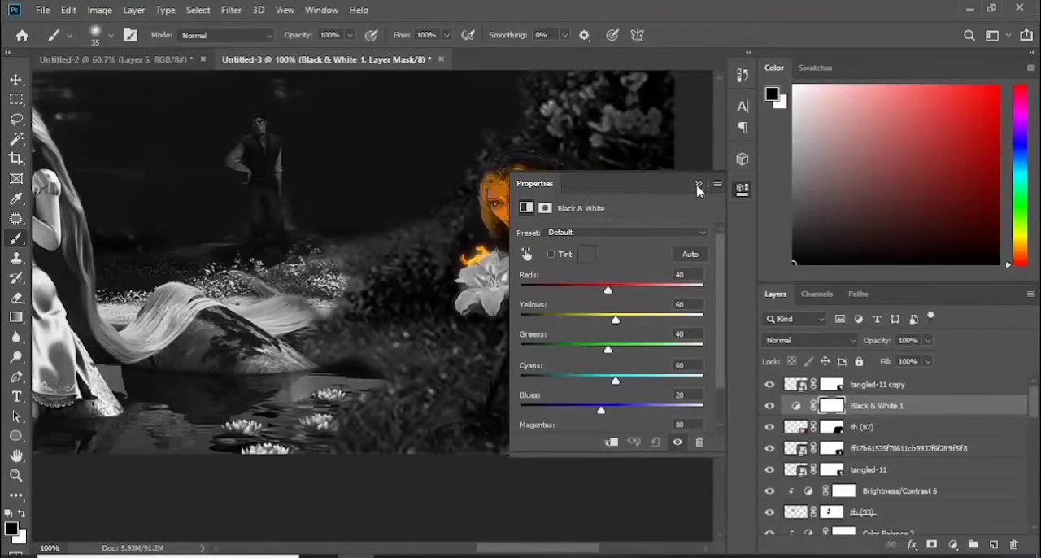
click(697, 184)
key(ctrl+z)
Add a Brightness/Contrast adjustment clipped to the gown, lowering its brightness to about -125 and adjusting its contrast
click(954, 544)
click(953, 328)
drag(547, 184, 819, 127)
click(883, 386)
drag(884, 219, 812, 225)
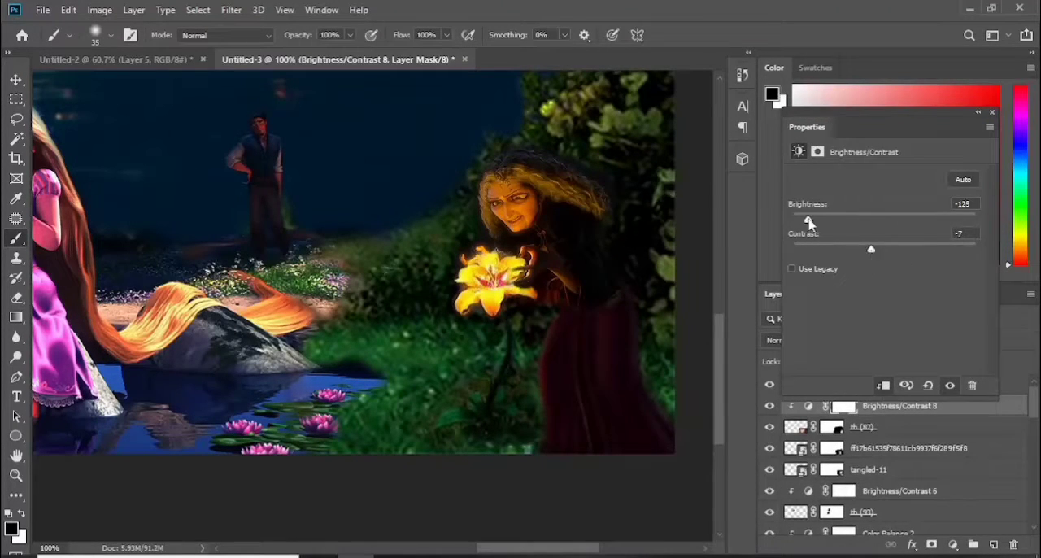
drag(879, 255, 885, 256)
drag(934, 116, 743, 188)
Add a Color Balance adjustment clipped to the gown layer to match the witch's tones
click(894, 427)
click(953, 545)
click(948, 412)
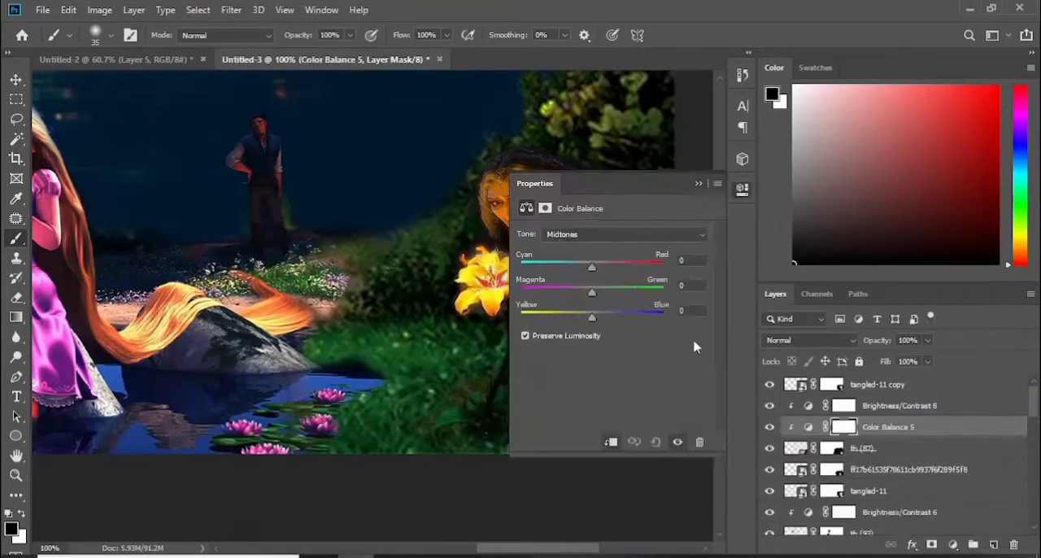
drag(643, 183, 743, 188)
key(ctrl+0)
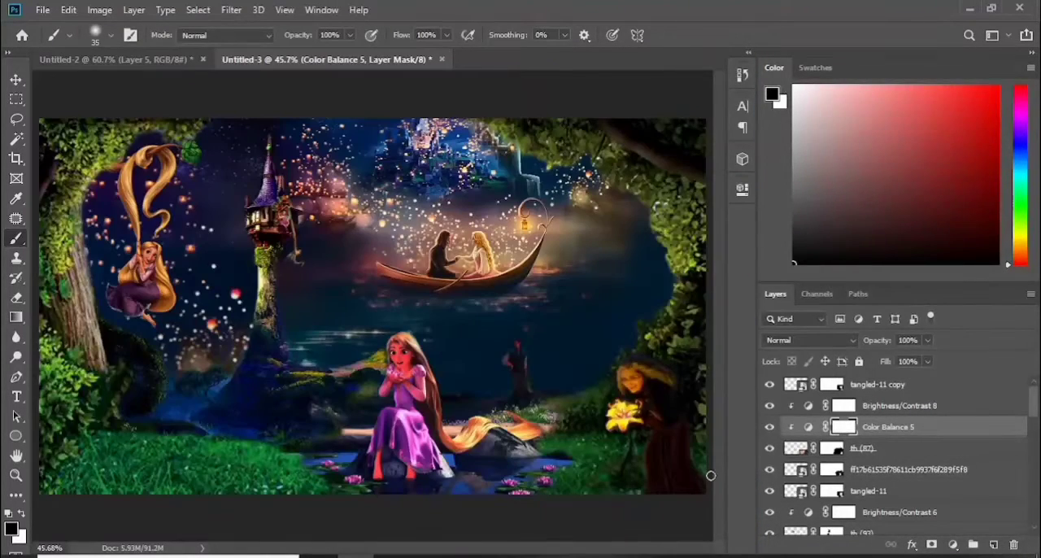
Add a Curves adjustment clipped to the gown, lifting the RGB midtones slightly and adjusting the Blue channel
click(895, 448)
click(953, 544)
click(935, 347)
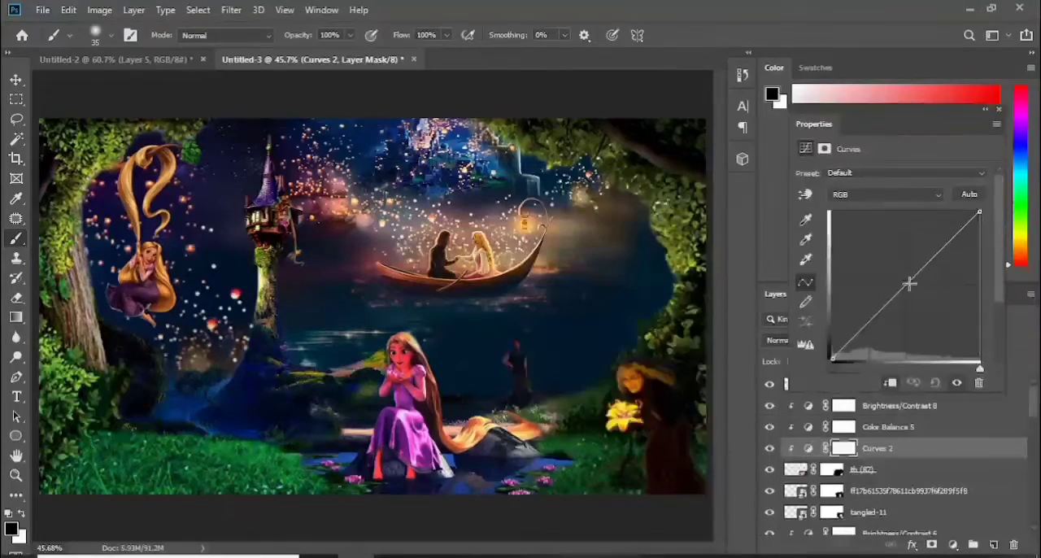
mouse_move(906, 283)
mouse_down()
mouse_move(913, 290)
mouse_move(900, 277)
mouse_up()
click(935, 197)
click(883, 238)
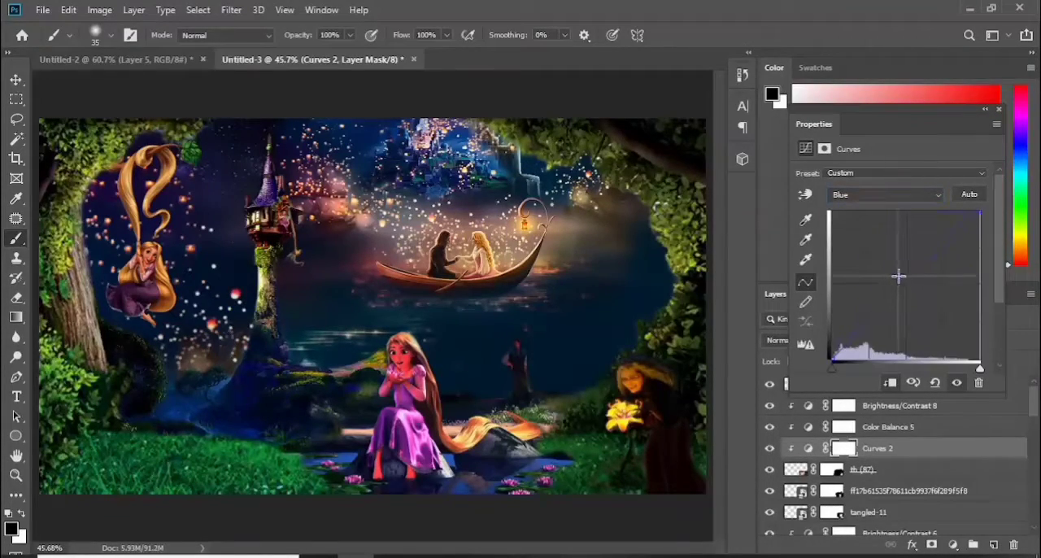
drag(946, 110, 744, 186)
Shift the gown slightly right under the witch and make its layer mask ready for brushing
click(800, 471)
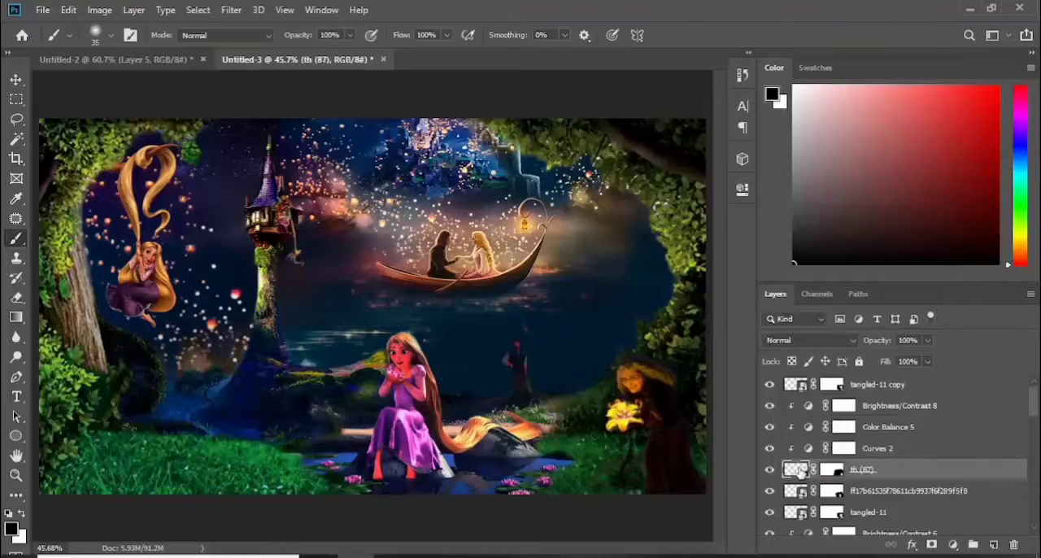
click(16, 79)
drag(665, 457, 679, 456)
click(16, 239)
click(832, 469)
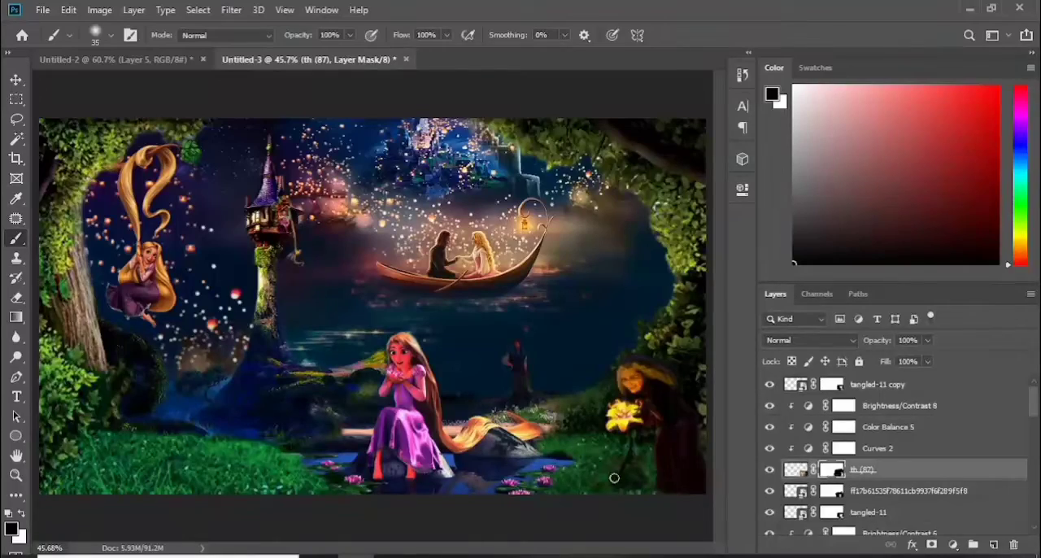
Add a Color Balance adjustment clipped to the golden flower layer
click(863, 492)
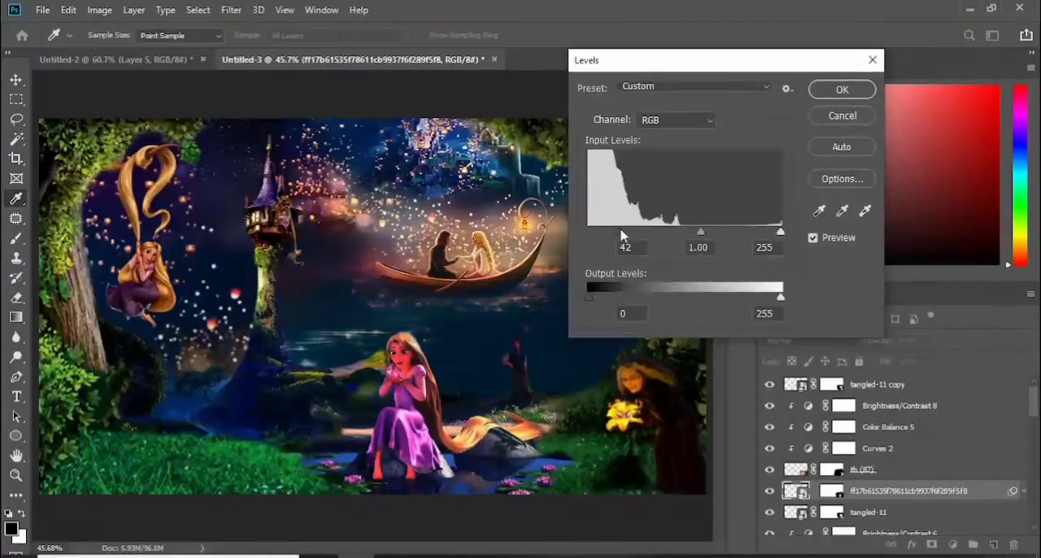
click(952, 544)
click(920, 407)
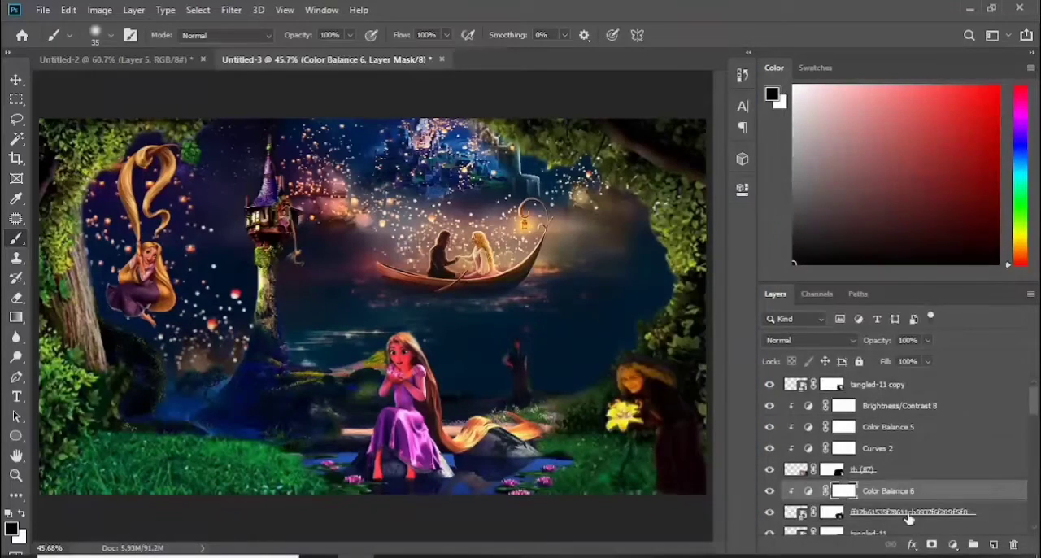
click(952, 544)
click(985, 322)
drag(871, 262, 871, 266)
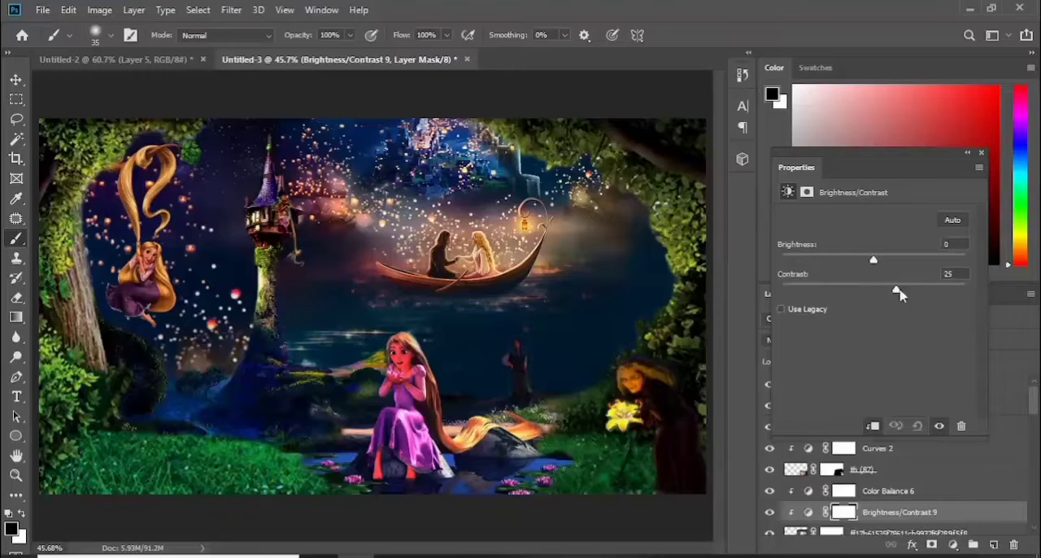
click(908, 512)
key(Delete)
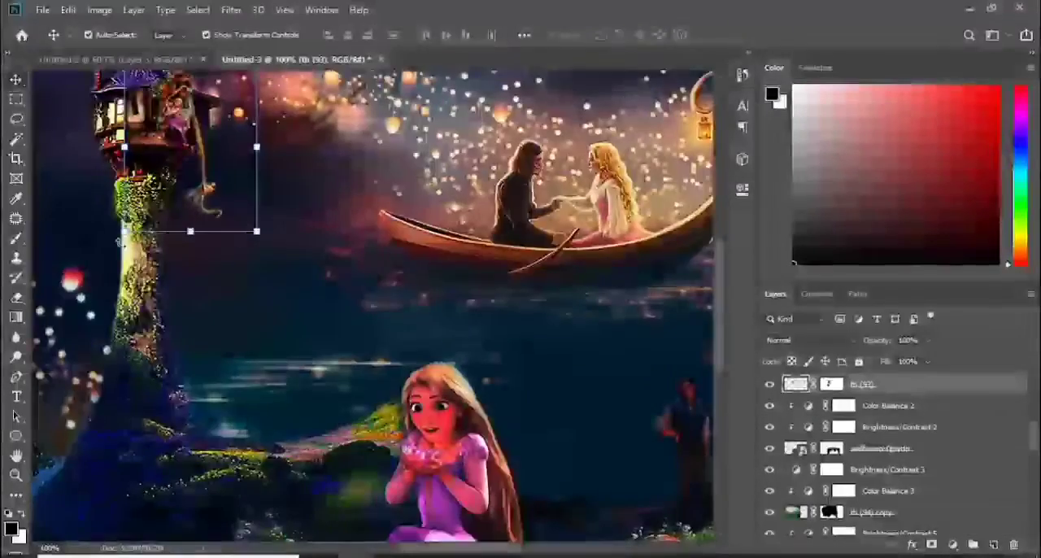
Add a Curves adjustment clipped to the layer of Rapunzel at the tower window, raising its midtones
click(954, 544)
click(951, 361)
drag(624, 346, 598, 323)
click(698, 183)
click(832, 405)
key(b)
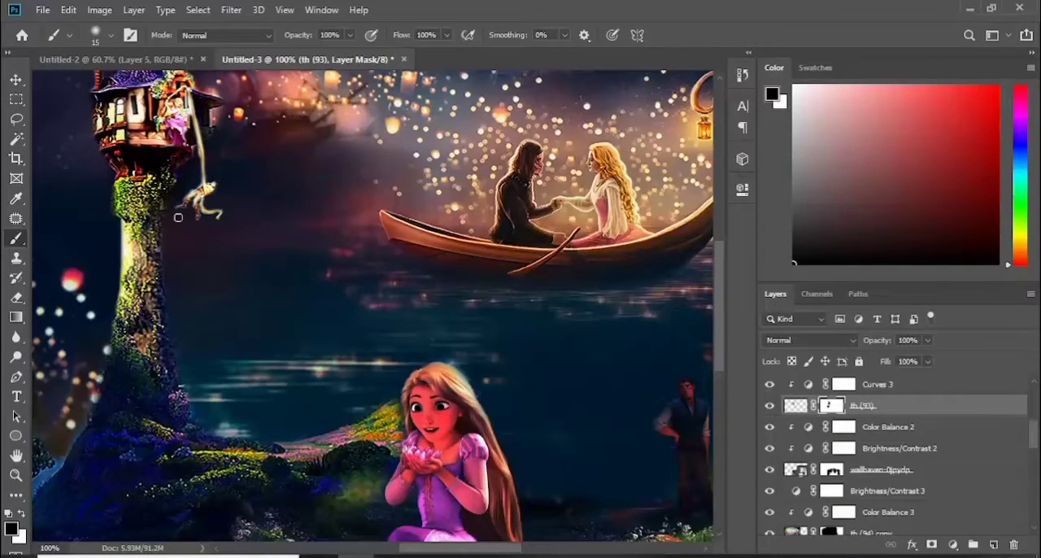
Invert the new Curves mask to black and paint white to brighten only part of the tower-window Rapunzel
click(844, 386)
key(ctrl+i)
click(22, 514)
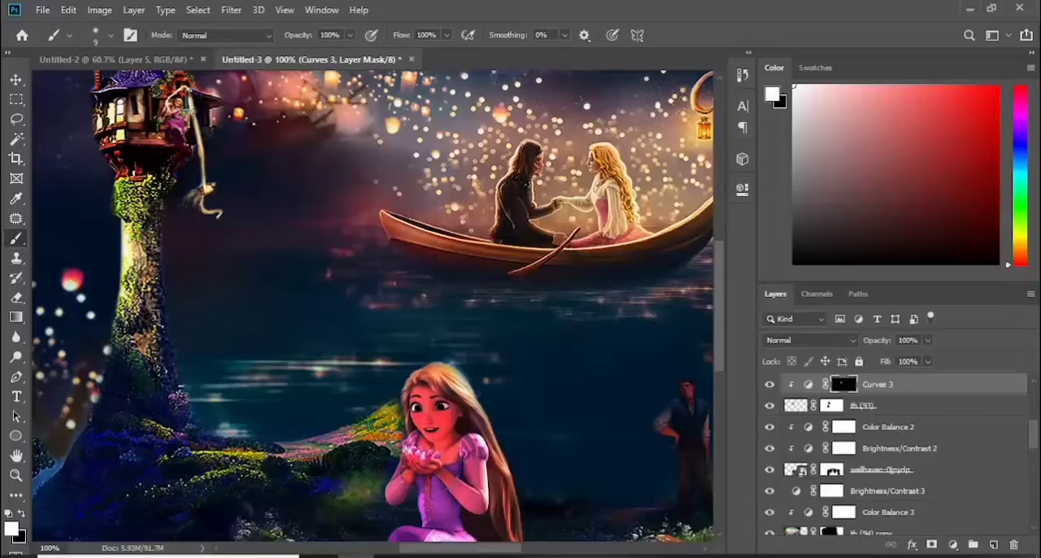
key(ctrl+0)
Apply a Levels correction directly to the tower-window Rapunzel layer, moving the shadow and midtone input sliders inward to darken it
click(911, 405)
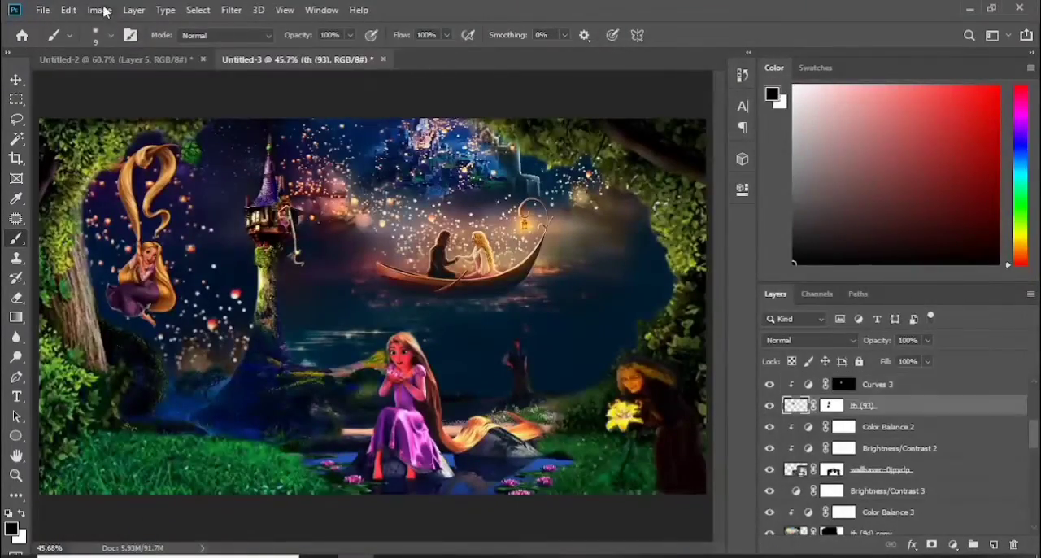
click(100, 10)
mouse_move(122, 50)
click(317, 65)
drag(639, 205, 652, 206)
drag(739, 205, 751, 207)
click(890, 62)
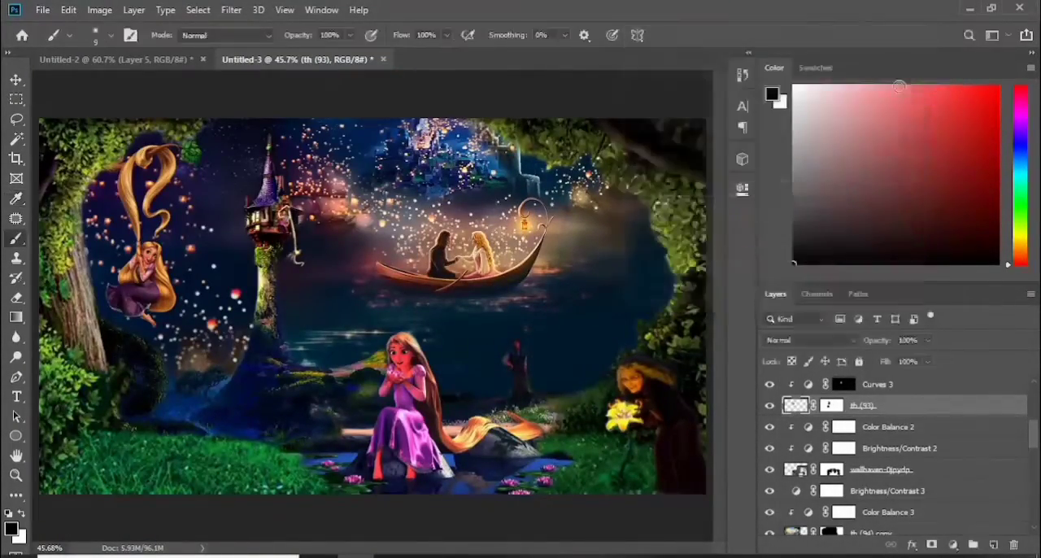
Paint black on the tower layer's mask to hide the stray path beside the seated Rapunzel
scroll(935, 399, up, 3)
click(915, 387)
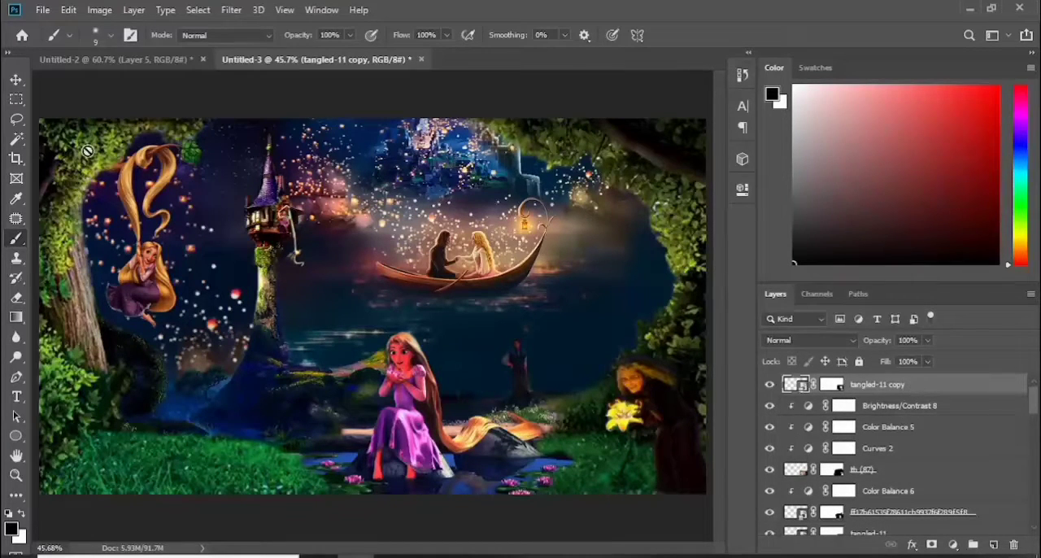
click(17, 79)
click(273, 341)
click(16, 238)
click(831, 525)
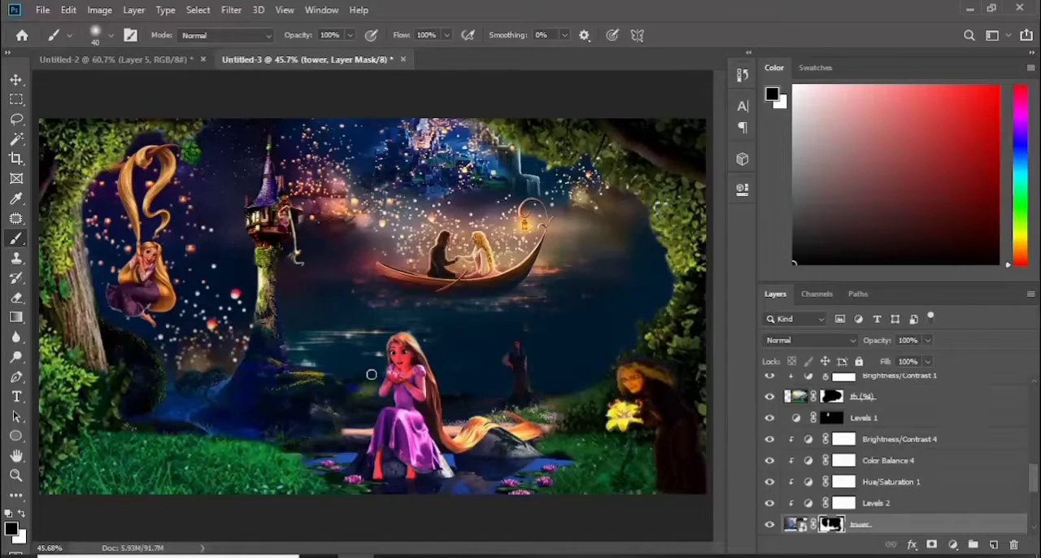
scroll(1037, 483, down, 1)
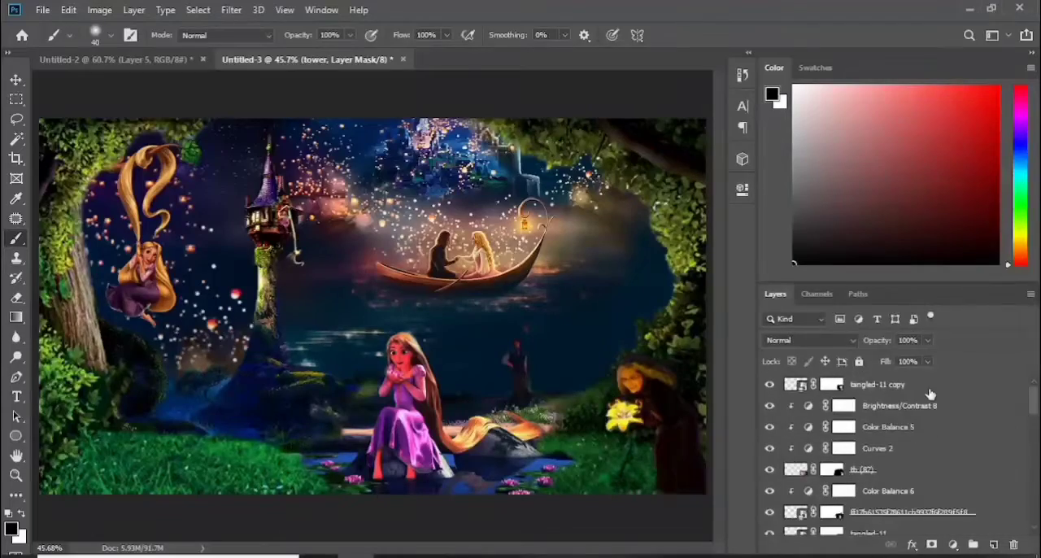
Add a Curves adjustment clipped to the lantern-boat wallpaper layer and lower the curve to darken it
key(v)
click(878, 524)
click(953, 544)
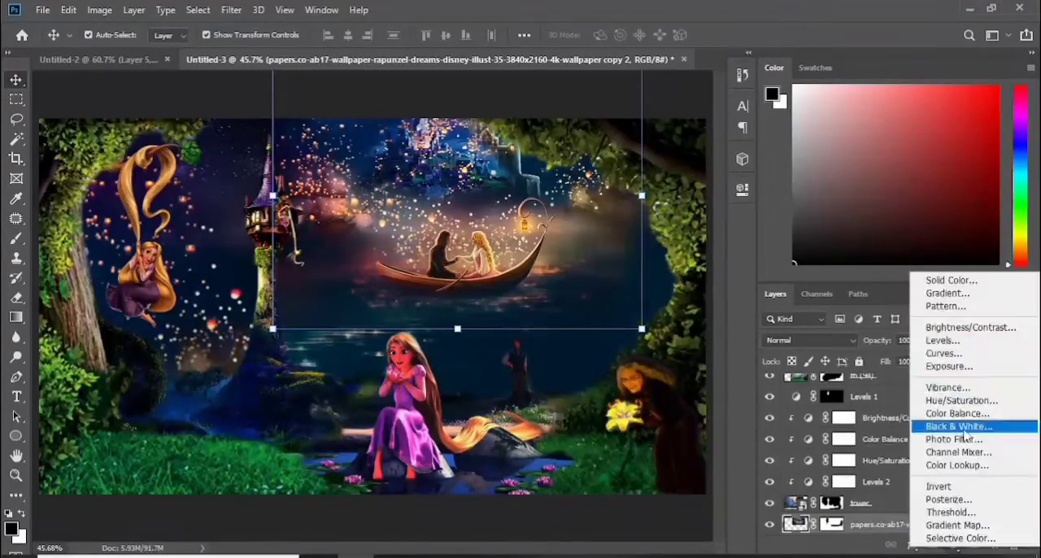
click(982, 354)
click(611, 444)
drag(628, 344, 640, 356)
click(703, 185)
Invert the boat layer's Curves mask to black and paint white over the sky around the boat
key(ctrl+i)
click(20, 241)
key(x)
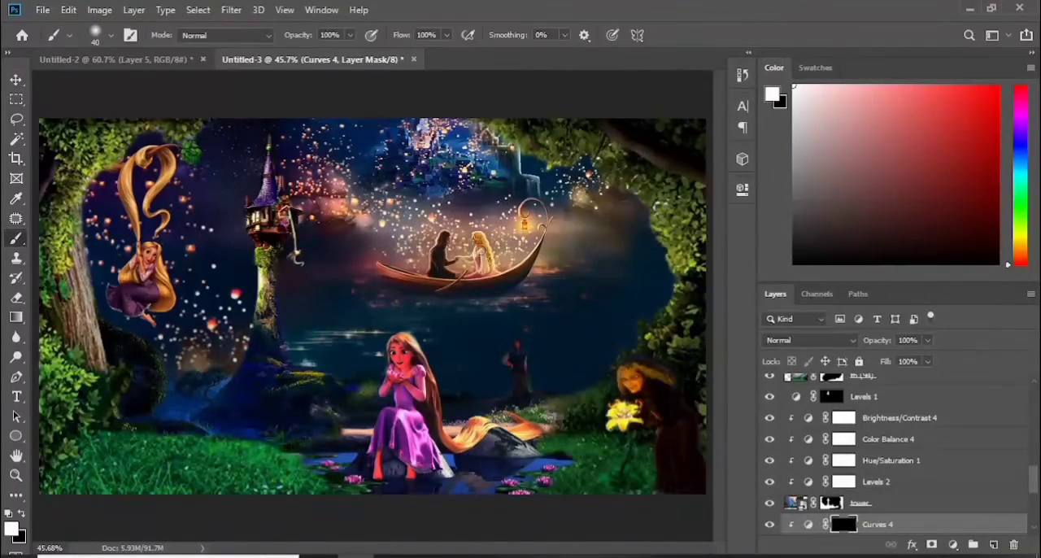
drag(583, 209, 621, 225)
drag(315, 243, 337, 192)
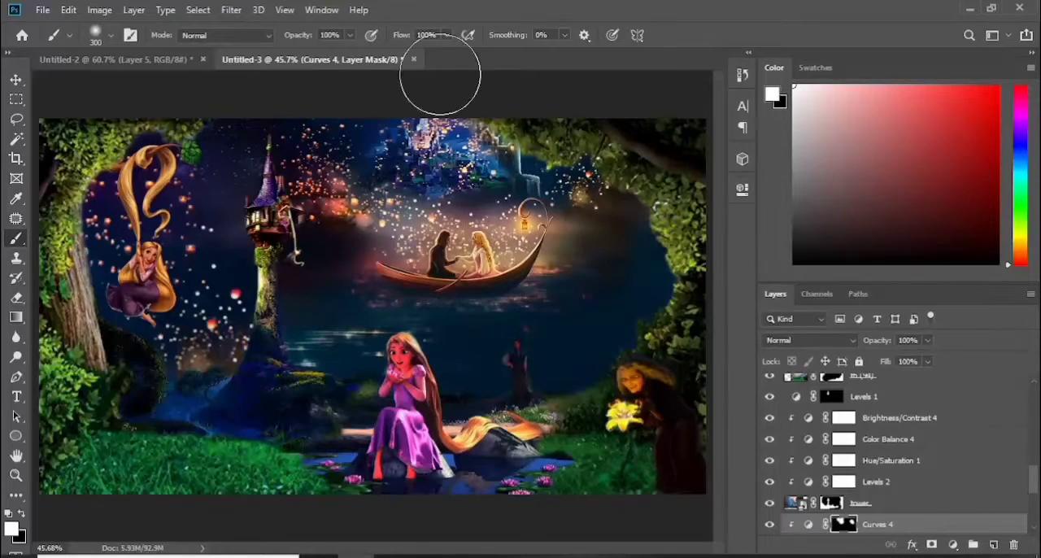
Undo the last Curves mask strokes and repaint the sky and water around the boat at 23% brush flow
drag(408, 37, 355, 40)
key(ctrl+z)
key(ctrl+z)
key(ctrl+z)
click(399, 39)
mouse_move(611, 226)
mouse_down()
mouse_move(596, 293)
mouse_move(558, 232)
mouse_move(503, 246)
mouse_up()
key(x)
mouse_move(654, 328)
mouse_down()
mouse_move(656, 281)
mouse_move(453, 360)
mouse_up()
key(x)
mouse_move(592, 225)
mouse_down()
mouse_move(378, 231)
mouse_move(540, 210)
mouse_up()
click(846, 247)
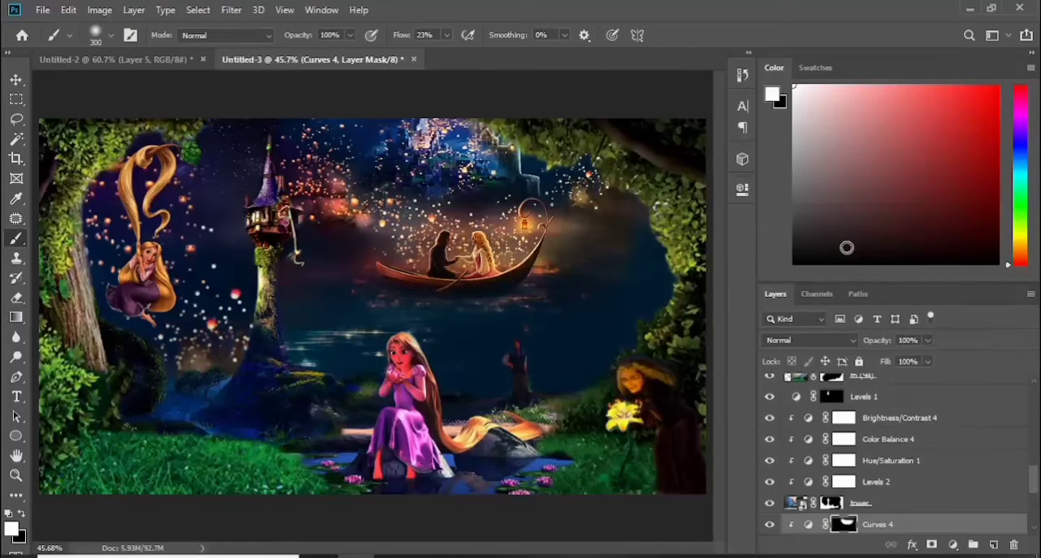
Examine the backdrop layers behind the swinging Rapunzel by toggling the visibility of the night-sky wallpaper copy
drag(1036, 480, 1034, 398)
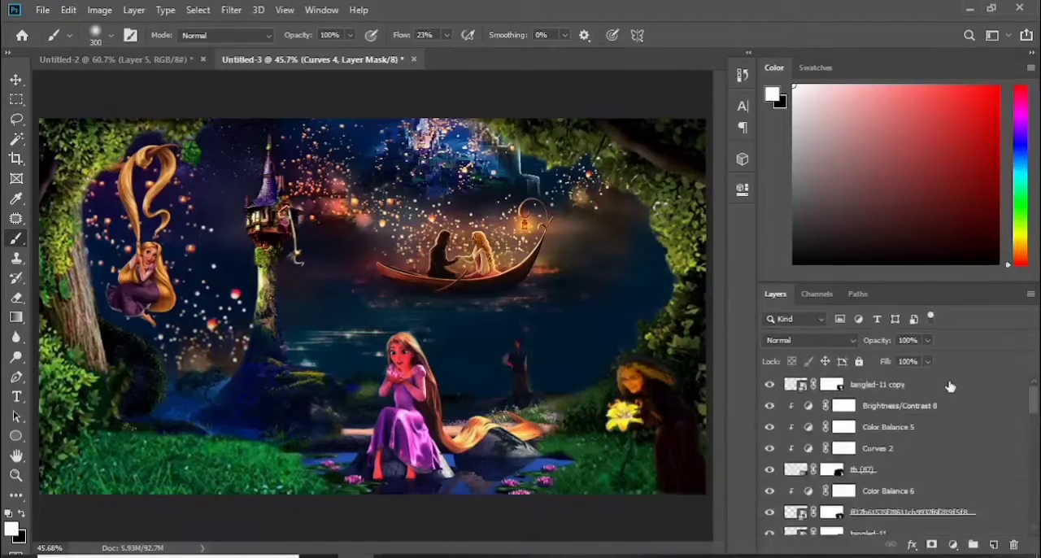
click(946, 386)
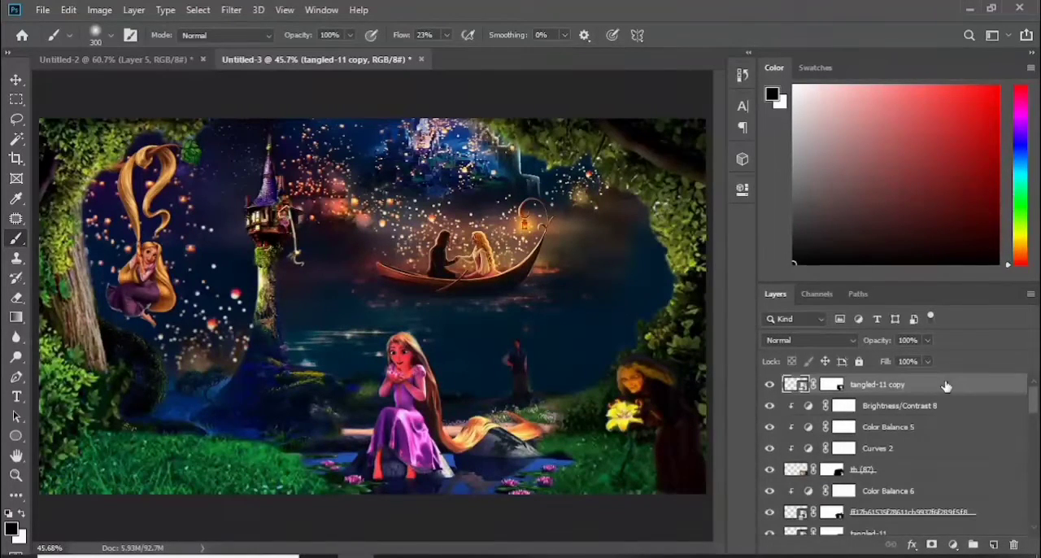
click(16, 79)
click(188, 247)
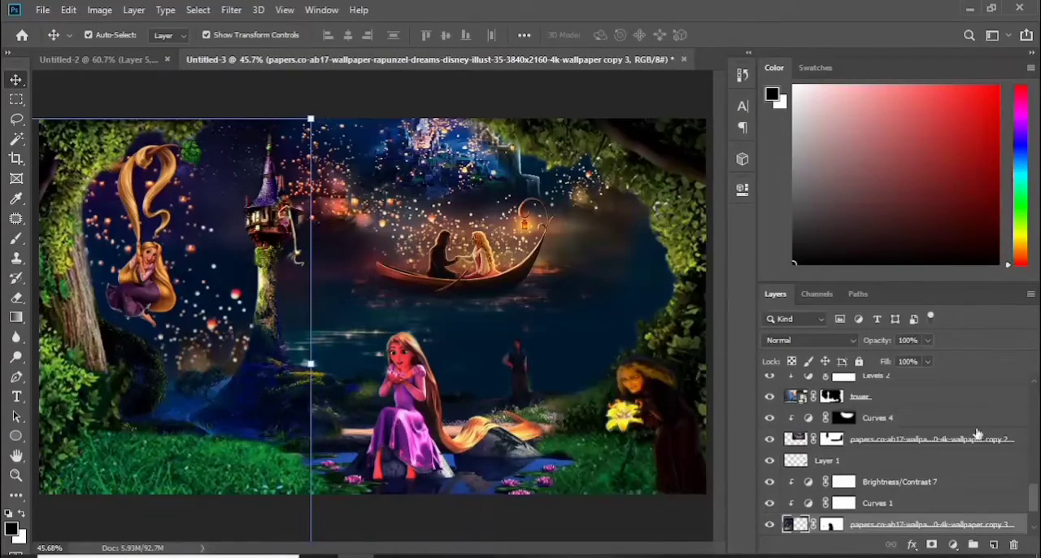
scroll(977, 433, down, 3)
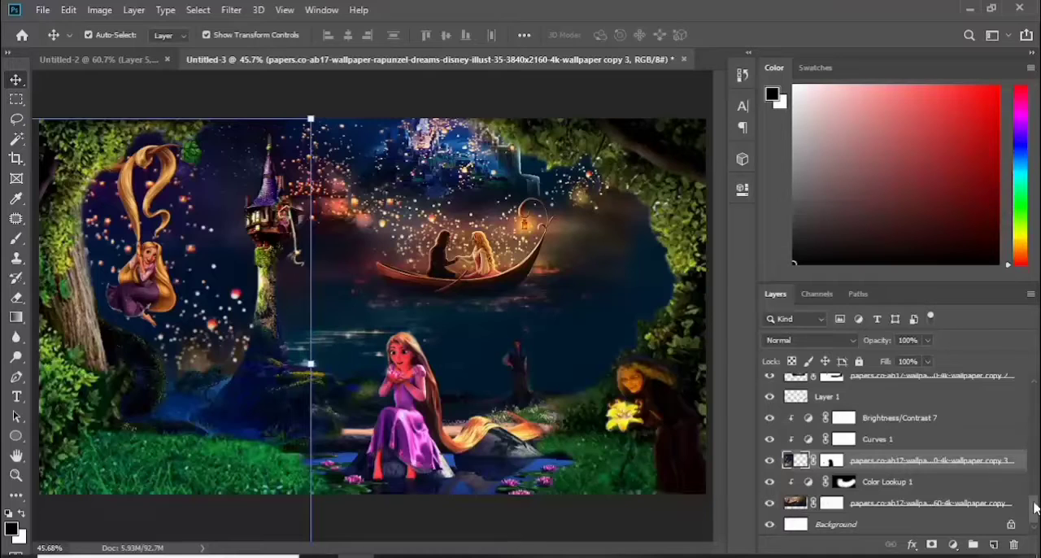
click(845, 481)
click(796, 503)
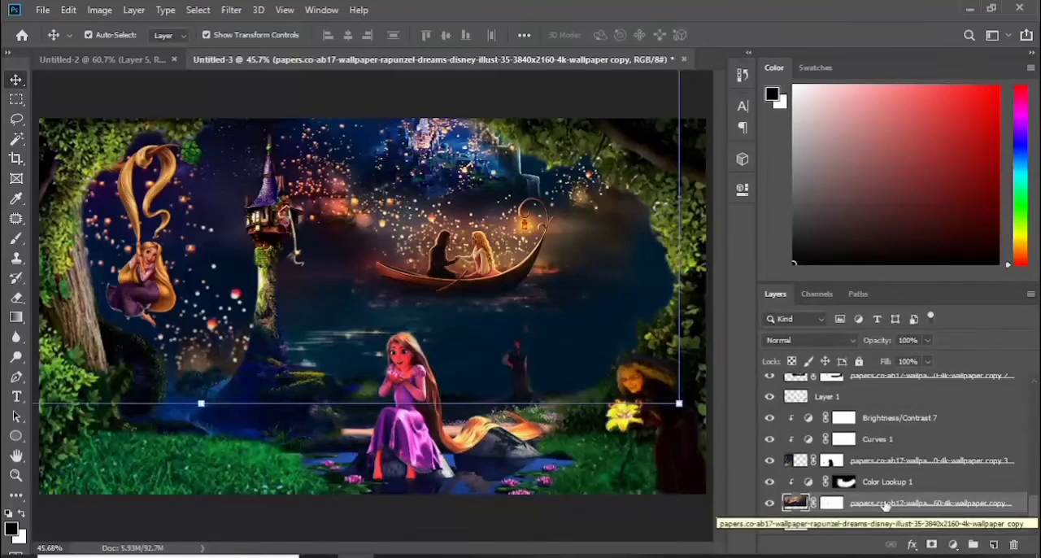
click(769, 460)
click(770, 462)
click(770, 462)
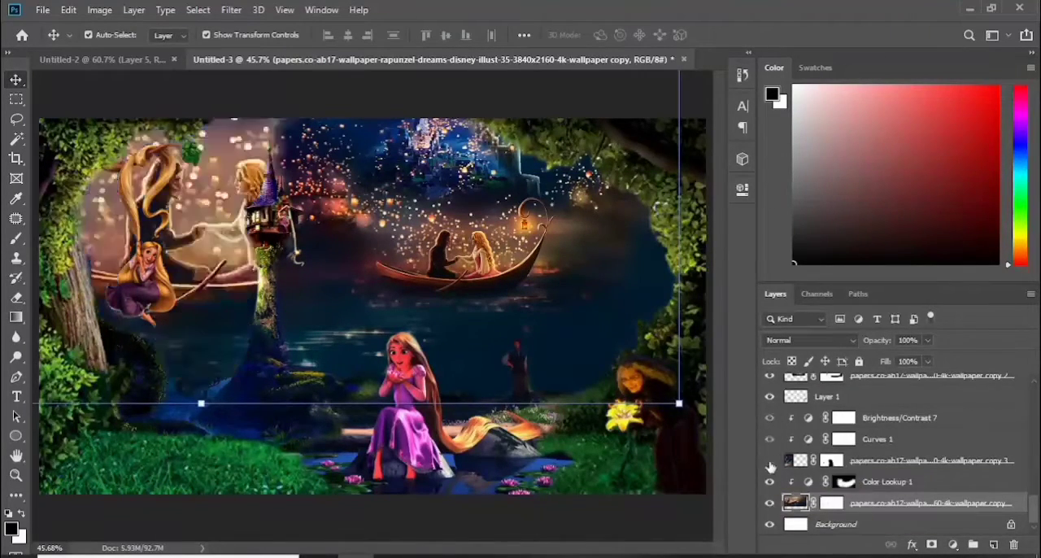
click(770, 462)
Paint the left night-sky wallpaper copy's mask with black and white to blend its lower edge into the water beside the tower
click(831, 461)
click(16, 238)
key(x)
mouse_move(210, 349)
mouse_down()
mouse_move(187, 360)
mouse_move(140, 325)
mouse_up()
key(x)
mouse_move(227, 280)
mouse_down()
mouse_move(231, 266)
mouse_move(228, 295)
mouse_up()
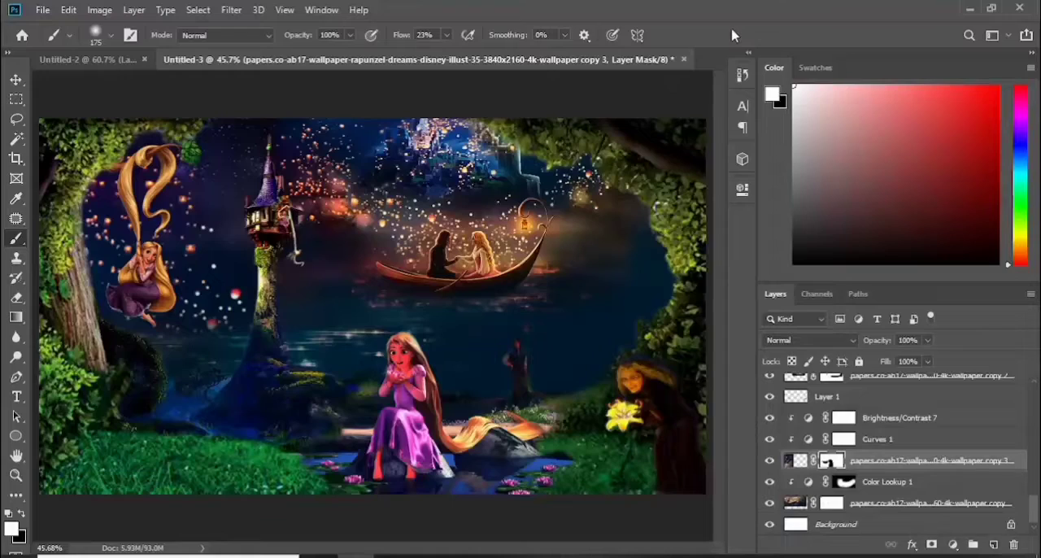
Stamp all visible layers into a new layer and set Camera Raw Temperature +6, Tint -16, Exposure +0.40 and Contrast +14
key(ctrl+shift+alt+e)
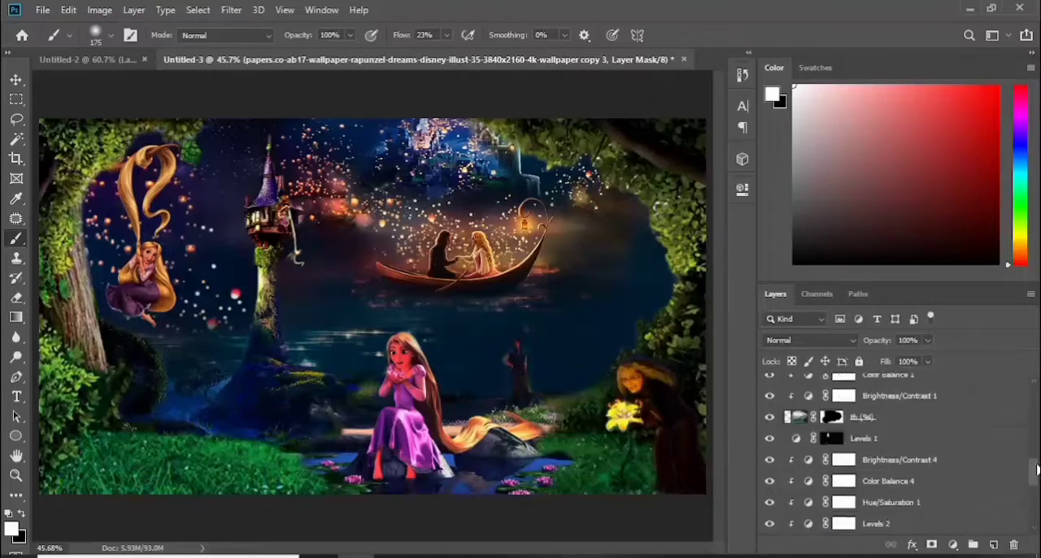
click(231, 10)
click(260, 170)
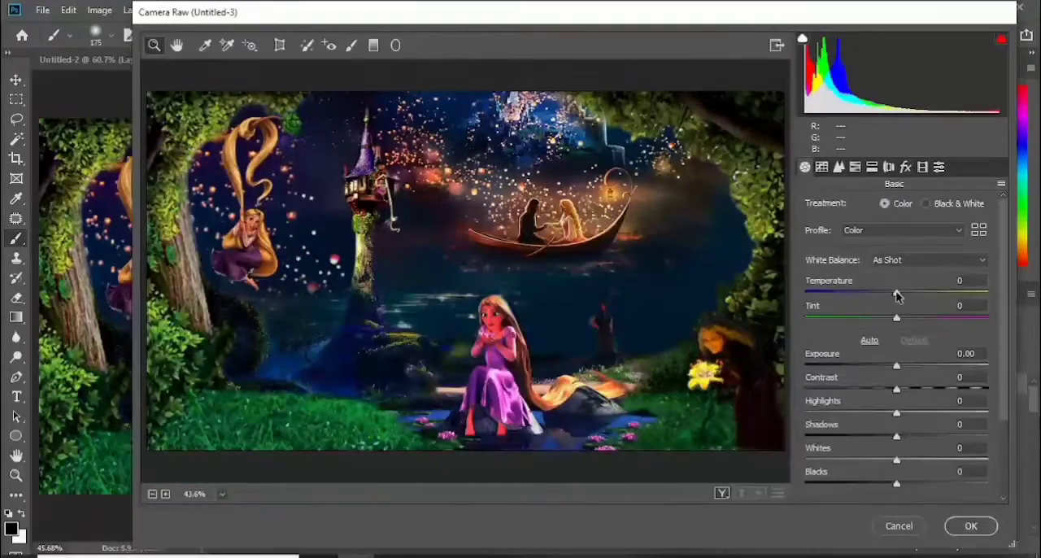
drag(897, 293, 897, 323)
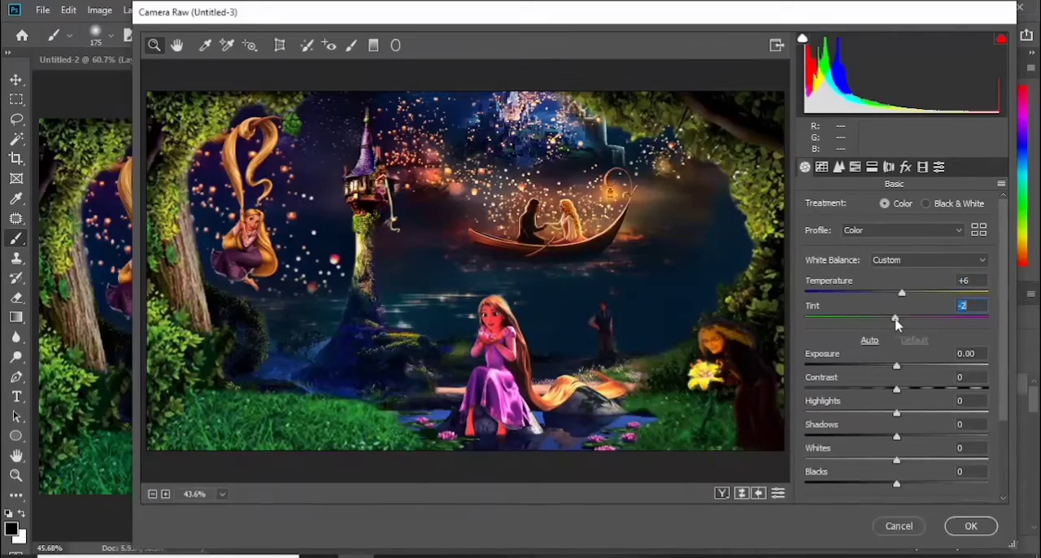
drag(897, 368, 909, 389)
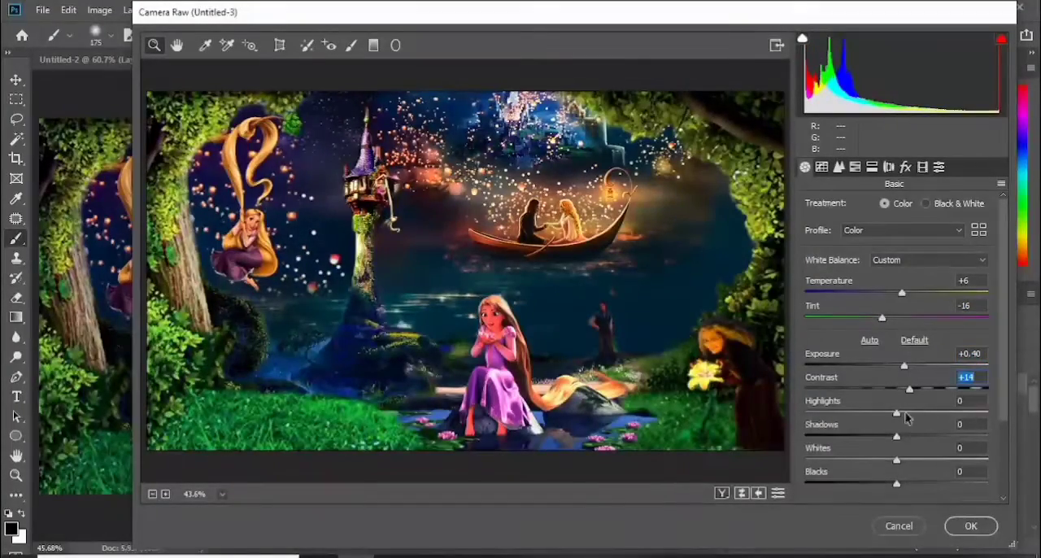
Set Highlights +6, Shadows +3 and Whites +2, lower the Blacks, and fine-tune the remaining Basic sliders
drag(896, 437, 894, 438)
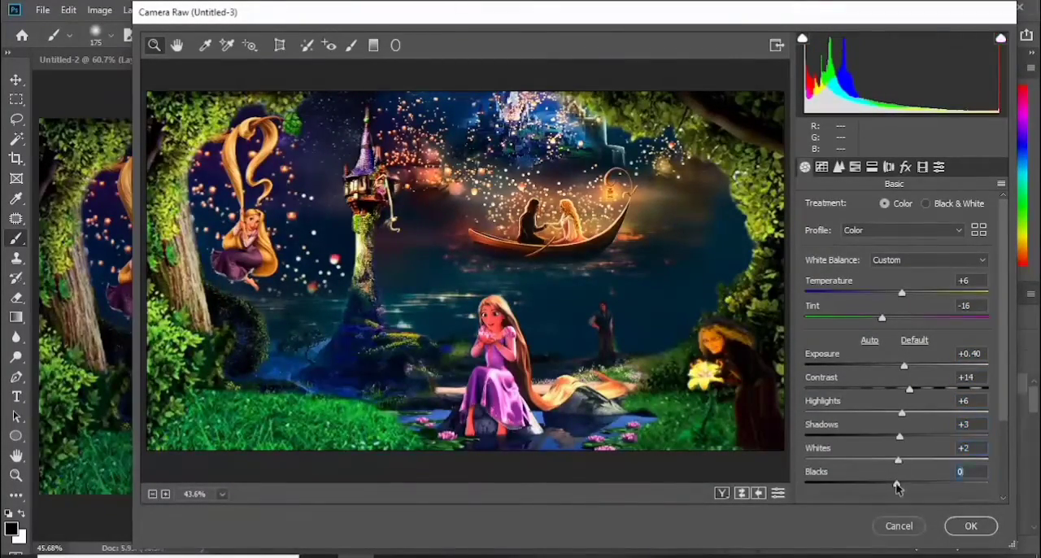
drag(897, 484, 889, 486)
drag(1005, 393, 1005, 465)
drag(897, 427, 902, 452)
drag(898, 476, 911, 479)
scroll(898, 493, down, 1)
Shift the HSL hues: Greens -1, Aquas -15, Blues -8, Purples +18 and Magentas +3
click(855, 167)
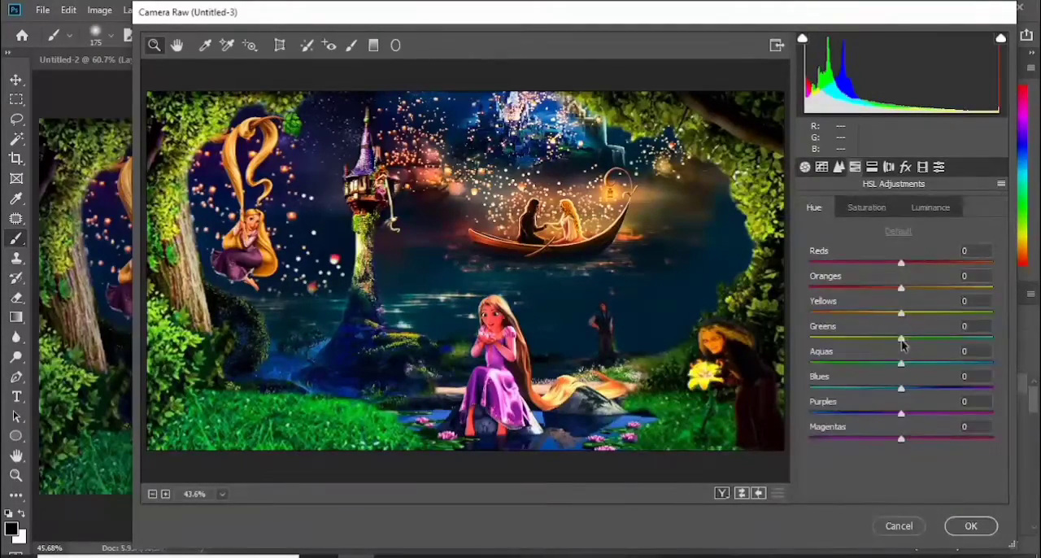
mouse_move(901, 337)
mouse_down()
mouse_move(941, 342)
mouse_move(901, 350)
mouse_up()
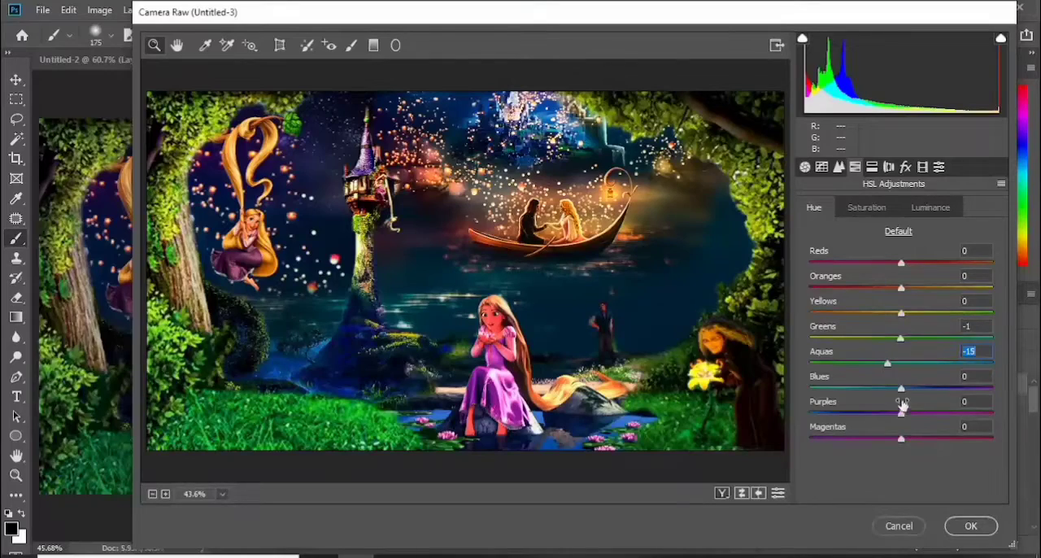
drag(901, 389, 918, 416)
mouse_move(909, 389)
mouse_down()
mouse_move(928, 391)
mouse_move(892, 390)
mouse_up()
mouse_move(901, 439)
mouse_down()
mouse_move(923, 438)
mouse_move(903, 440)
mouse_up()
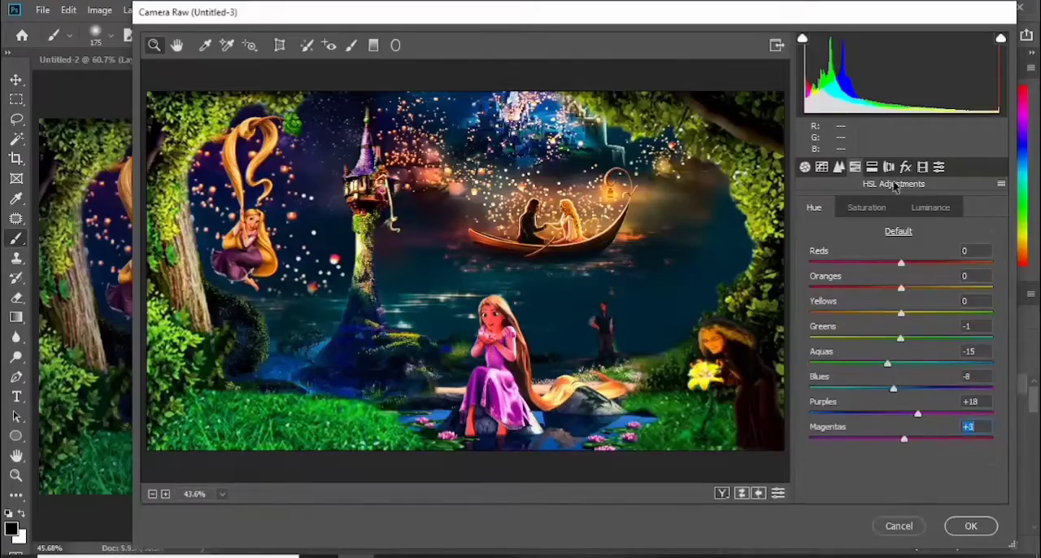
Set the post-crop vignetting amount to -15 and apply the Camera Raw filter to the merged layer
click(905, 166)
drag(901, 365, 888, 368)
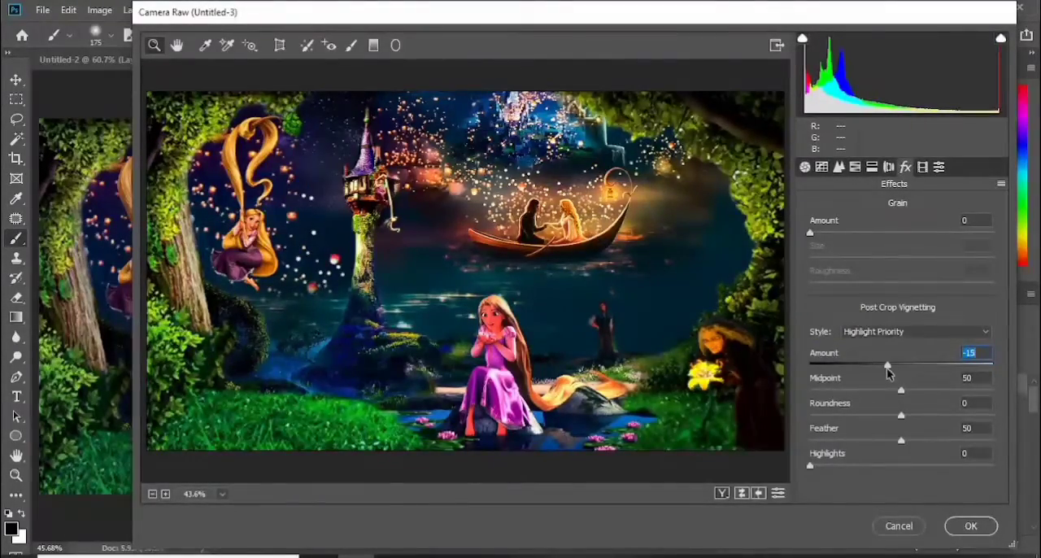
click(970, 526)
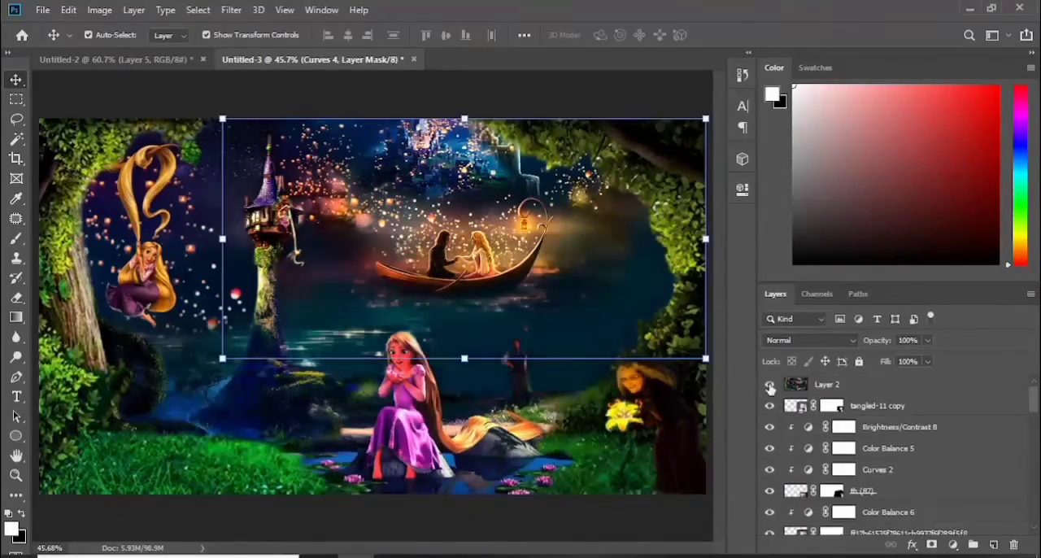
click(876, 388)
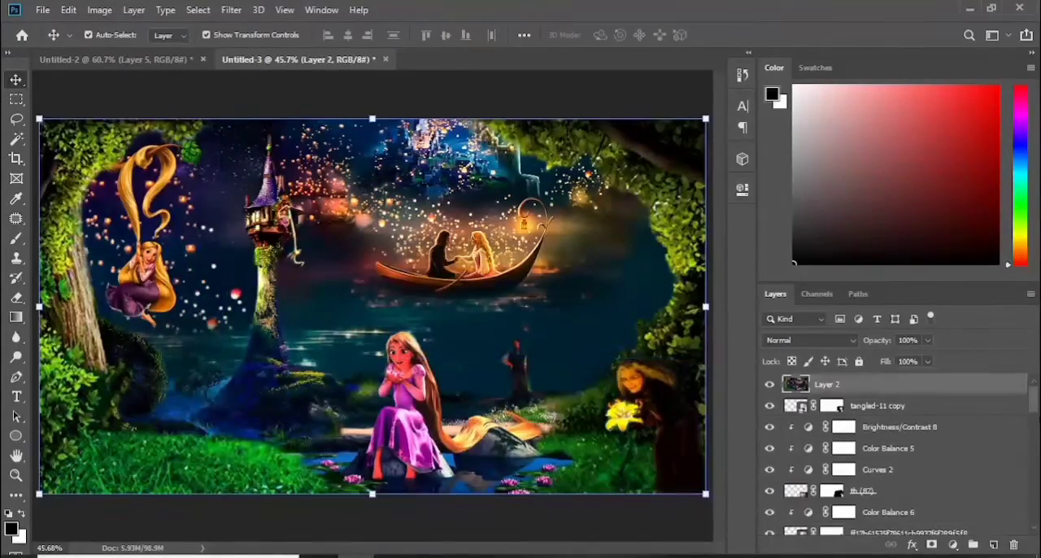
Clone dark background over the green glow beside the standing man's right-hand leg on the merged layer
key(b)
key(ctrl+plus)
key(ctrl+plus)
key(ctrl+plus)
scroll(444, 349, right, 4)
key(bracketleft)
key(bracketleft)
key(bracketleft)
key(bracketleft)
key(bracketleft)
key(bracketleft)
key(bracketleft)
key(bracketleft)
key(bracketleft)
key(bracketleft)
key(bracketleft)
key(bracketleft)
key(bracketleft)
key(bracketleft)
key(bracketleft)
key(bracketleft)
key(bracketleft)
key(ctrl+plus)
key(ctrl+plus)
scroll(444, 356, down, 10)
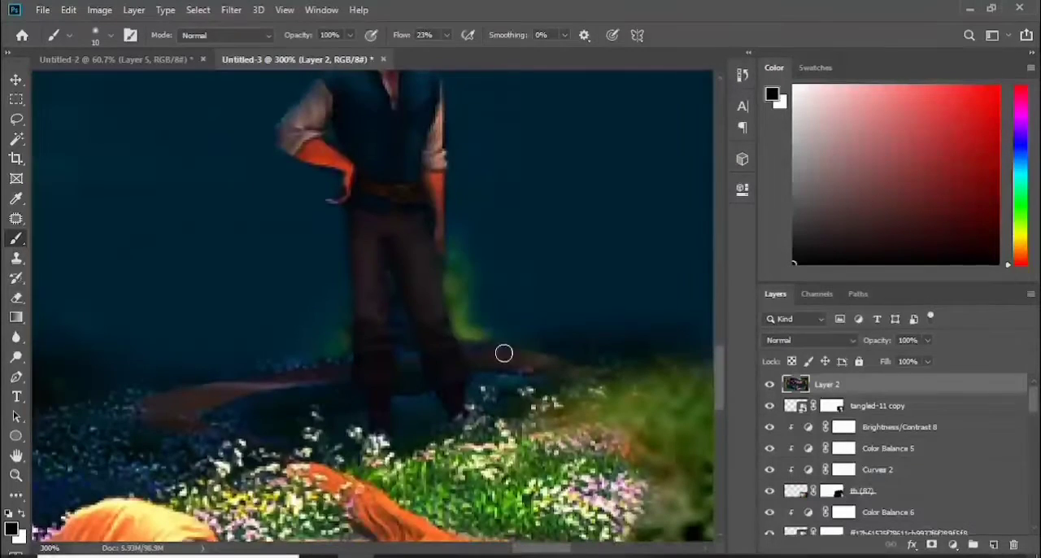
key(s)
alt+click(541, 222)
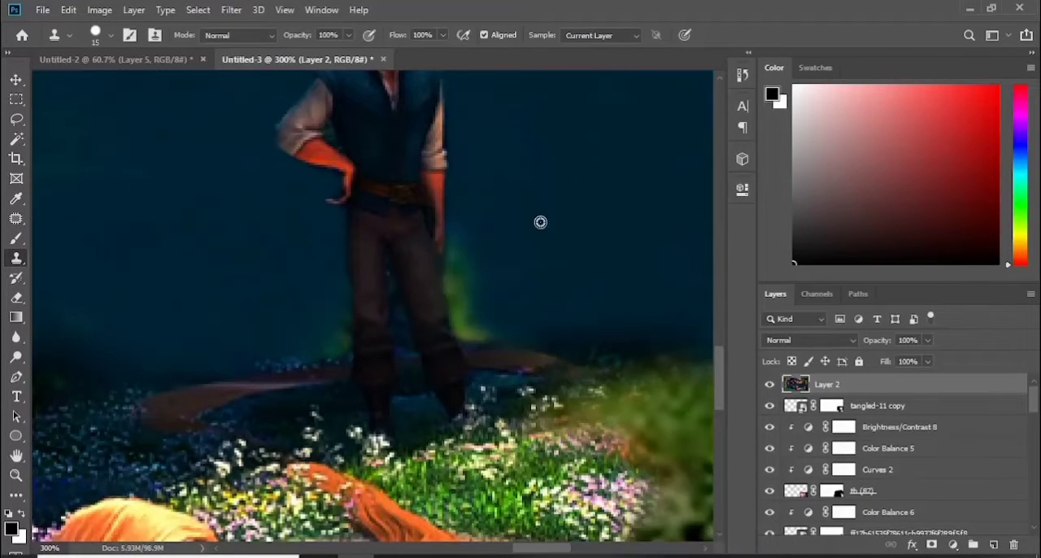
mouse_move(468, 232)
mouse_down()
mouse_move(468, 204)
mouse_move(470, 280)
mouse_move(462, 273)
mouse_move(490, 303)
mouse_move(453, 258)
mouse_move(462, 327)
mouse_up()
key(bracketleft)
key(bracketleft)
key(bracketleft)
alt+click(506, 261)
mouse_move(480, 295)
mouse_down()
mouse_move(503, 326)
mouse_move(485, 334)
mouse_move(452, 308)
mouse_up()
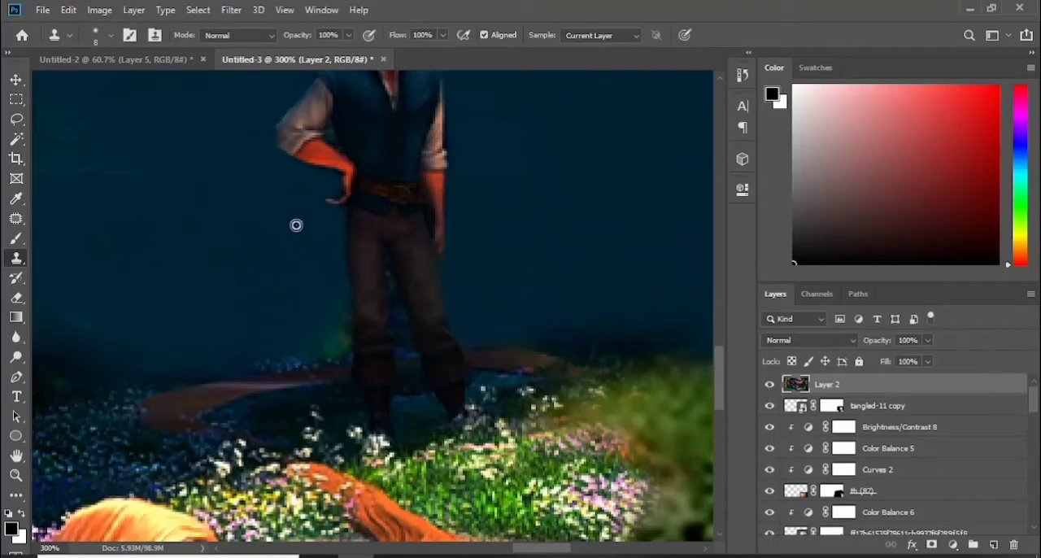
Clone dark background over the green fringe along the outer edge of the man's left-hand leg
alt+click(296, 225)
alt+click(312, 281)
mouse_move(342, 270)
mouse_down()
mouse_move(310, 282)
mouse_move(341, 308)
mouse_move(316, 284)
mouse_move(291, 345)
mouse_move(337, 303)
mouse_move(318, 270)
mouse_move(342, 325)
mouse_move(328, 325)
mouse_move(332, 310)
mouse_move(299, 287)
mouse_move(331, 347)
mouse_up()
alt+click(319, 269)
alt+click(298, 287)
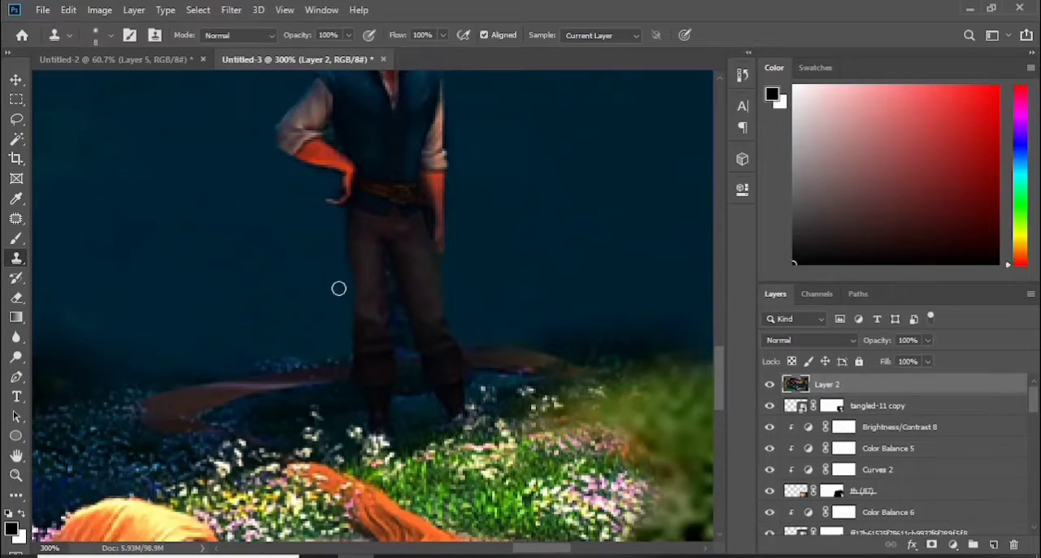
Clone dark background into the gap between the standing man's legs using a smaller brush
key(ctrl+plus)
drag(403, 297, 407, 332)
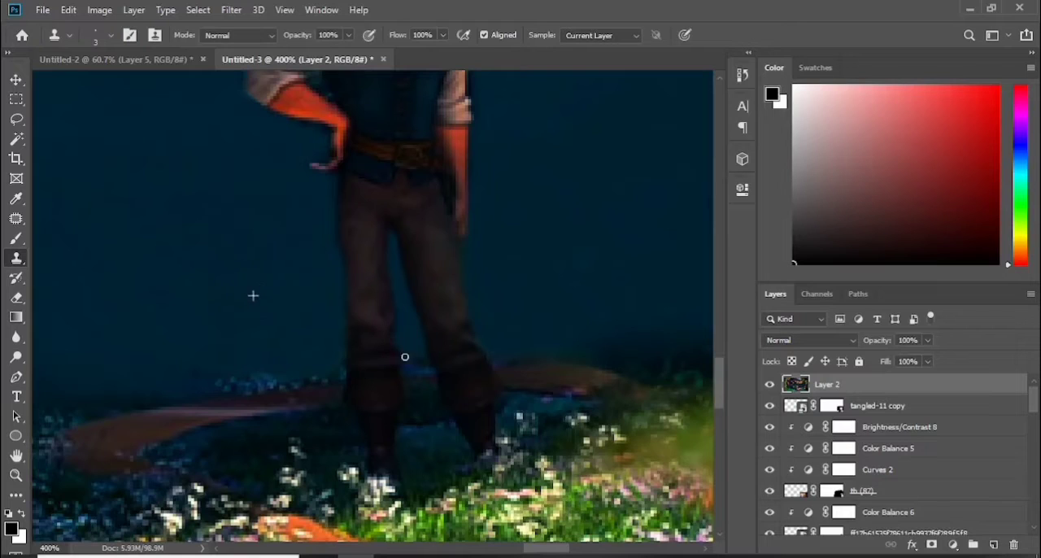
key(ctrl+0)
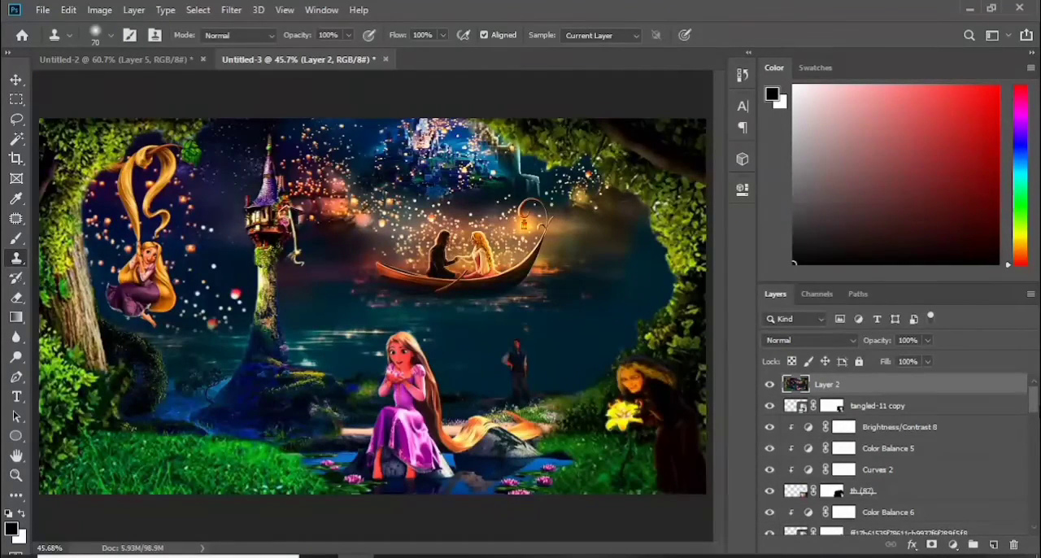